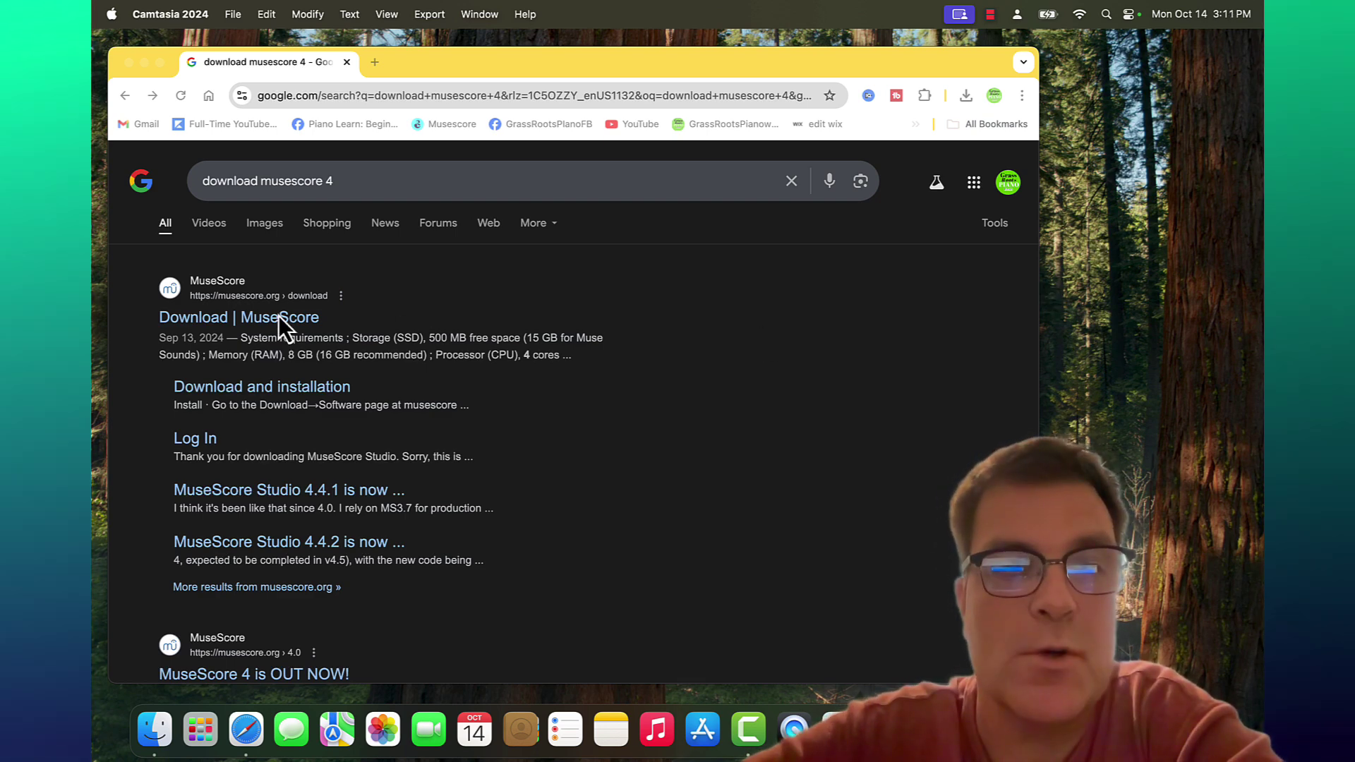
# Open the 'Download | MuseScore' result and scroll through the 4.4.2 download page.
pyautogui.click(278, 317)
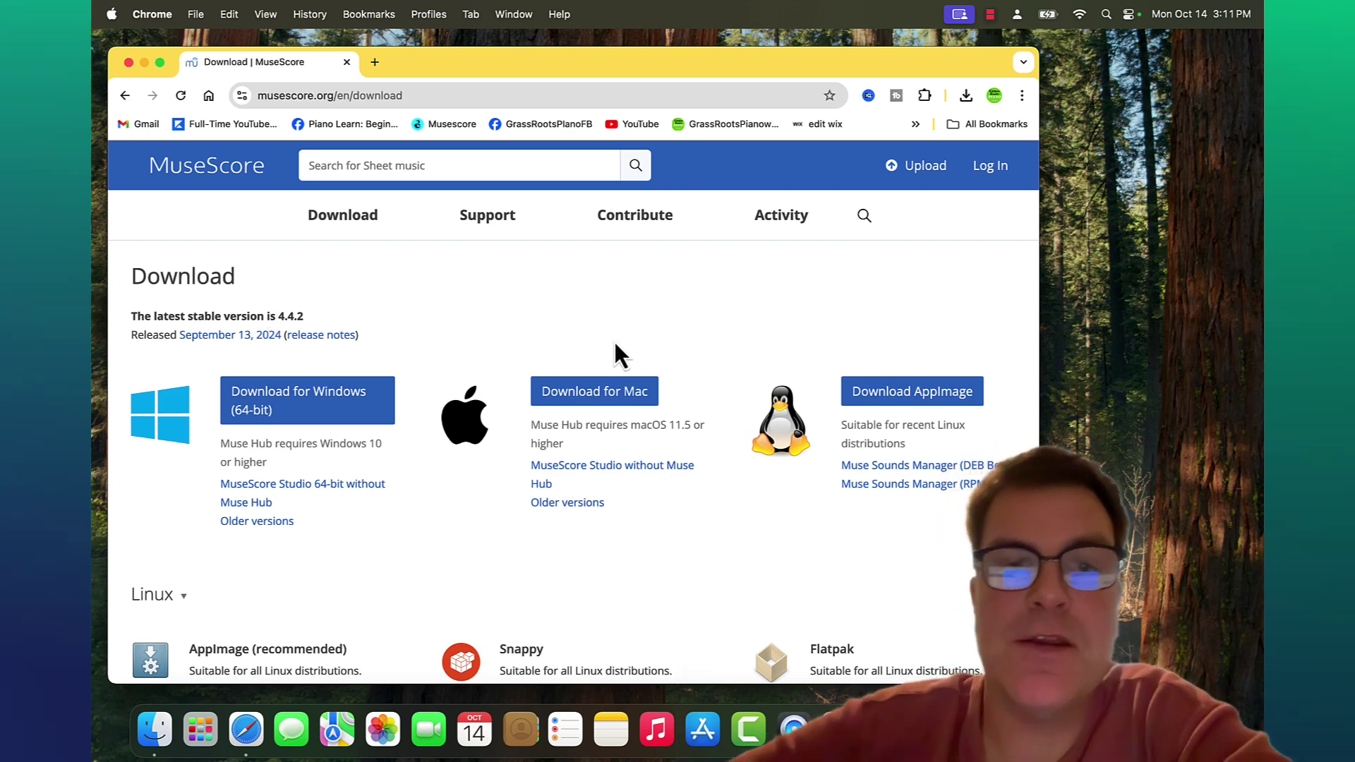
pyautogui.scroll(-3, 614, 353)
pyautogui.scroll(2, 614, 353)
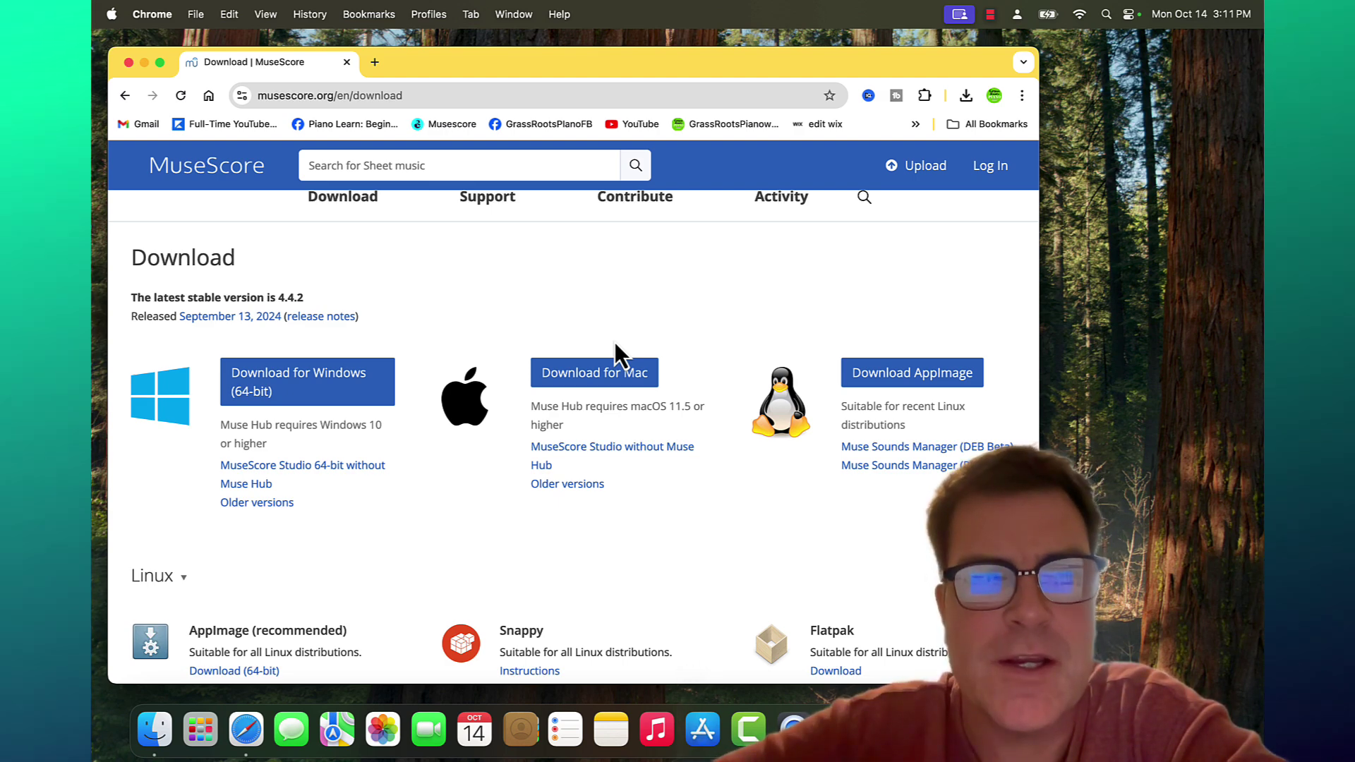
# Browse the Apple, Chrome and View menus, then close them.
pyautogui.click(115, 14)
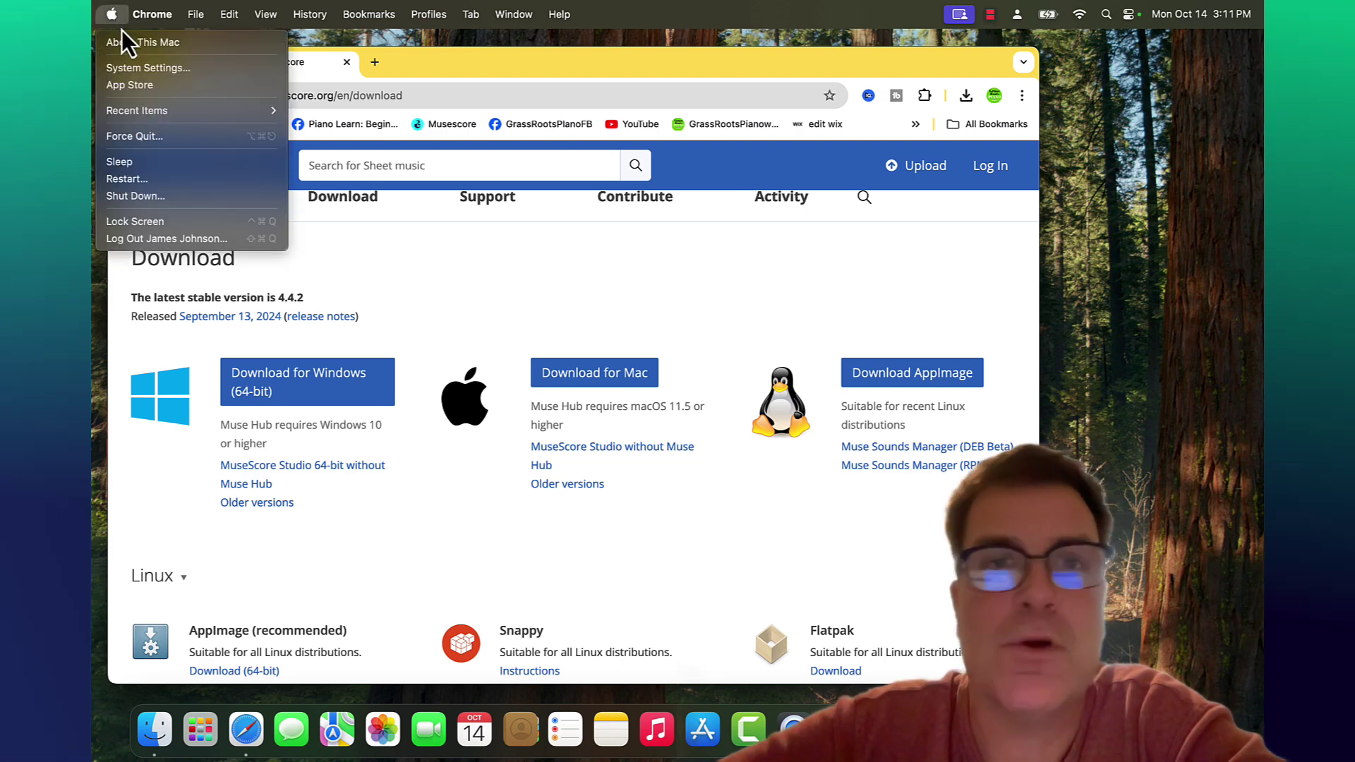
pyautogui.press('Right')
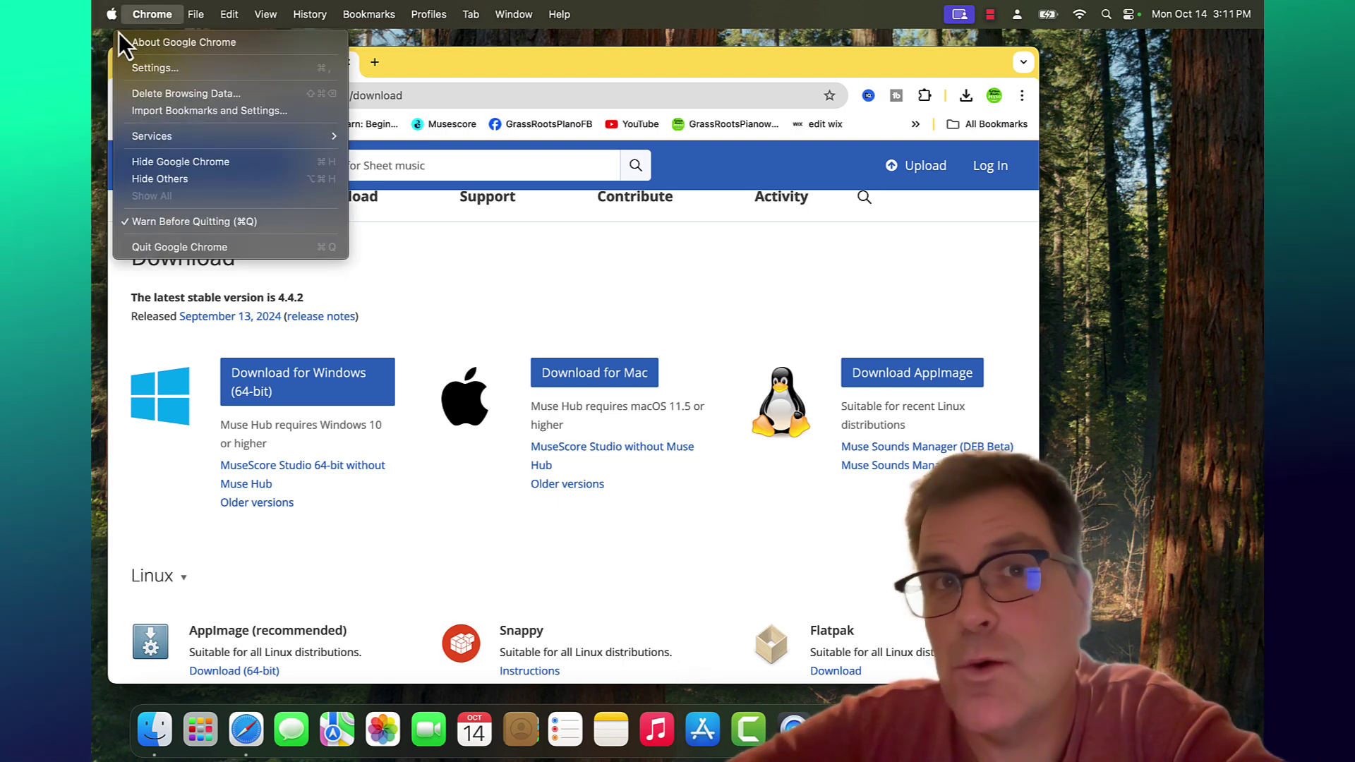
pyautogui.press('Right')
pyautogui.press('Right')
pyautogui.press('Right')
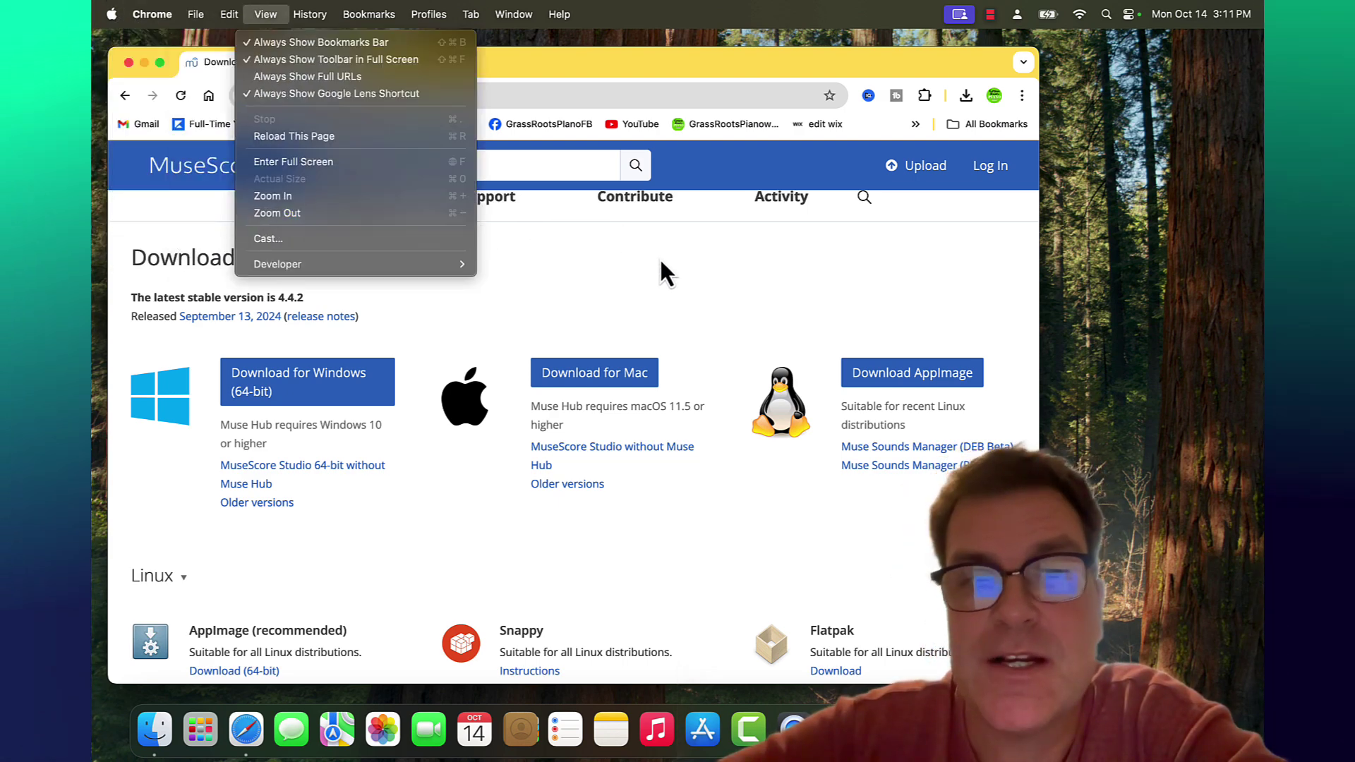
pyautogui.press('Escape')
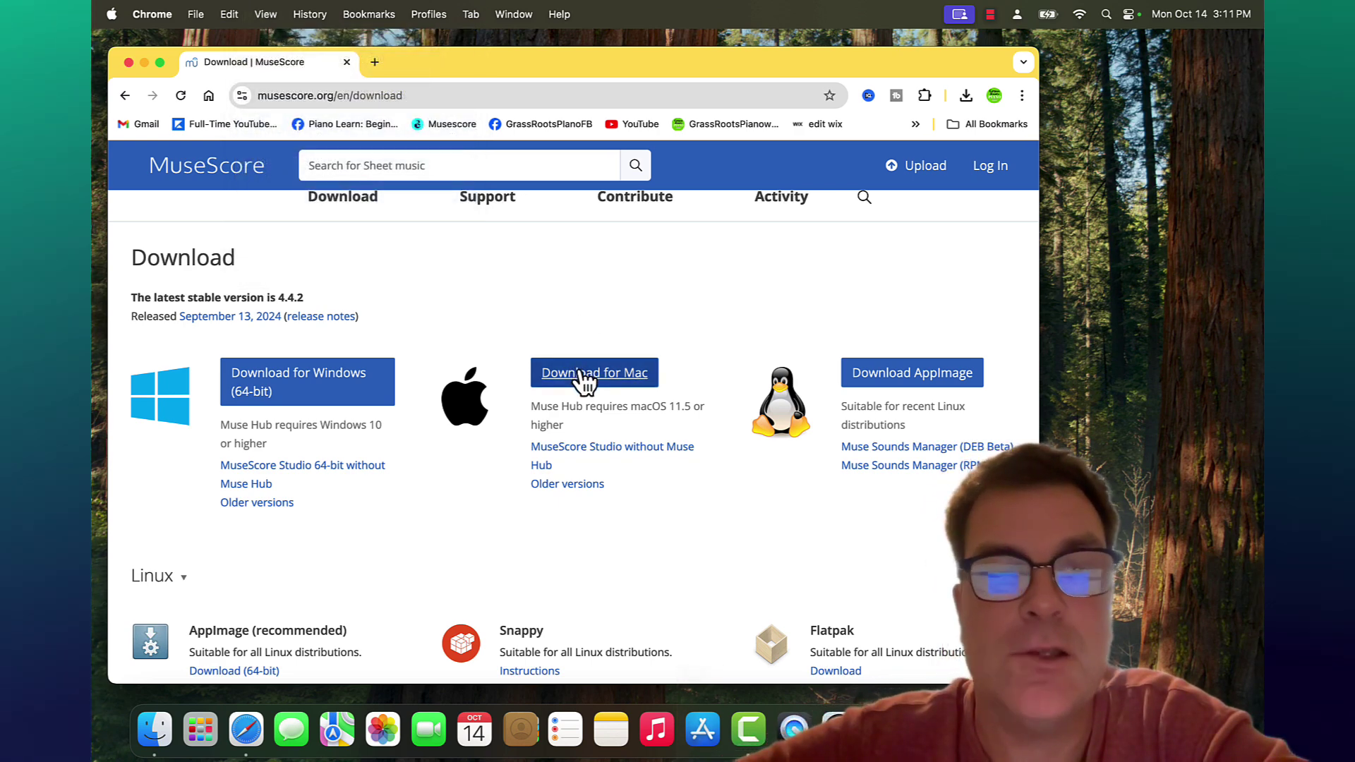
# Download Muse_Hub.dmg for Mac, open it, and copy Muse Hub into Applications.
pyautogui.click(585, 380)
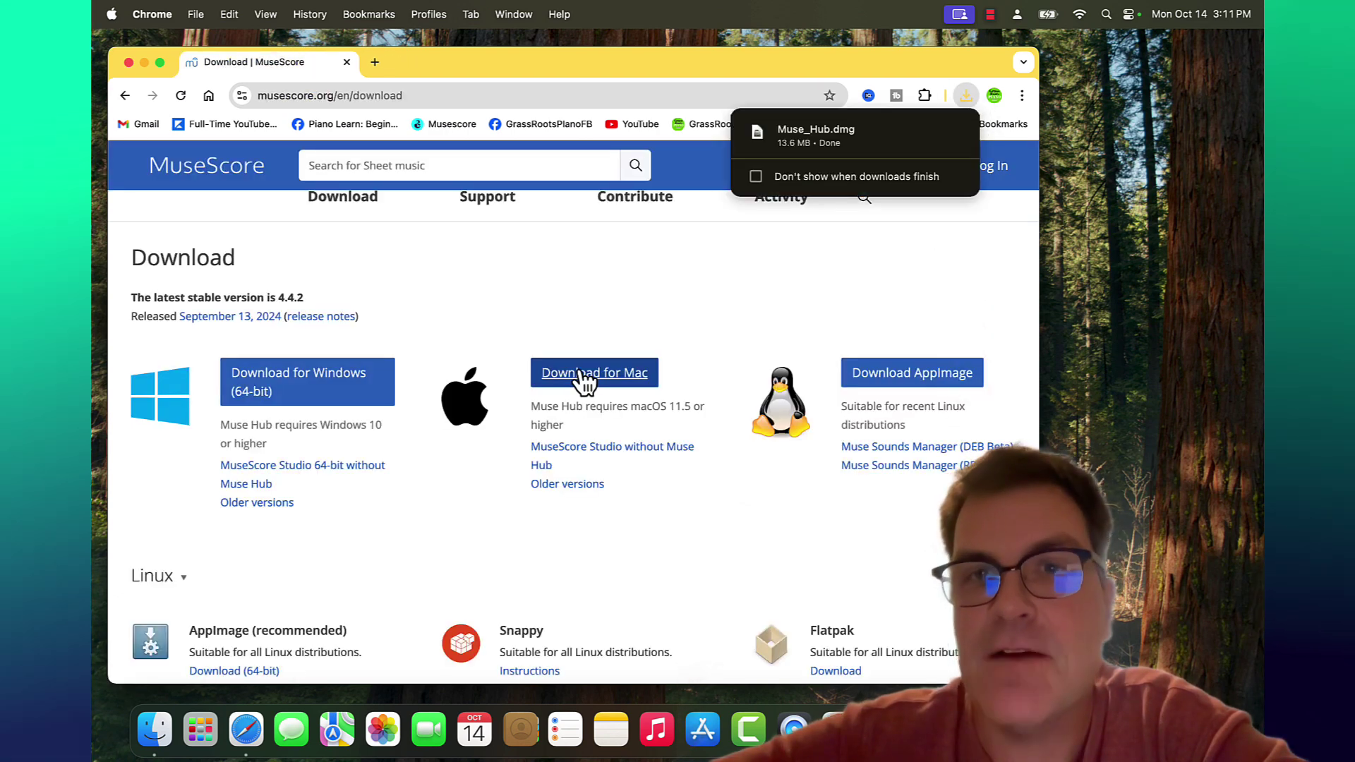
pyautogui.click(818, 135)
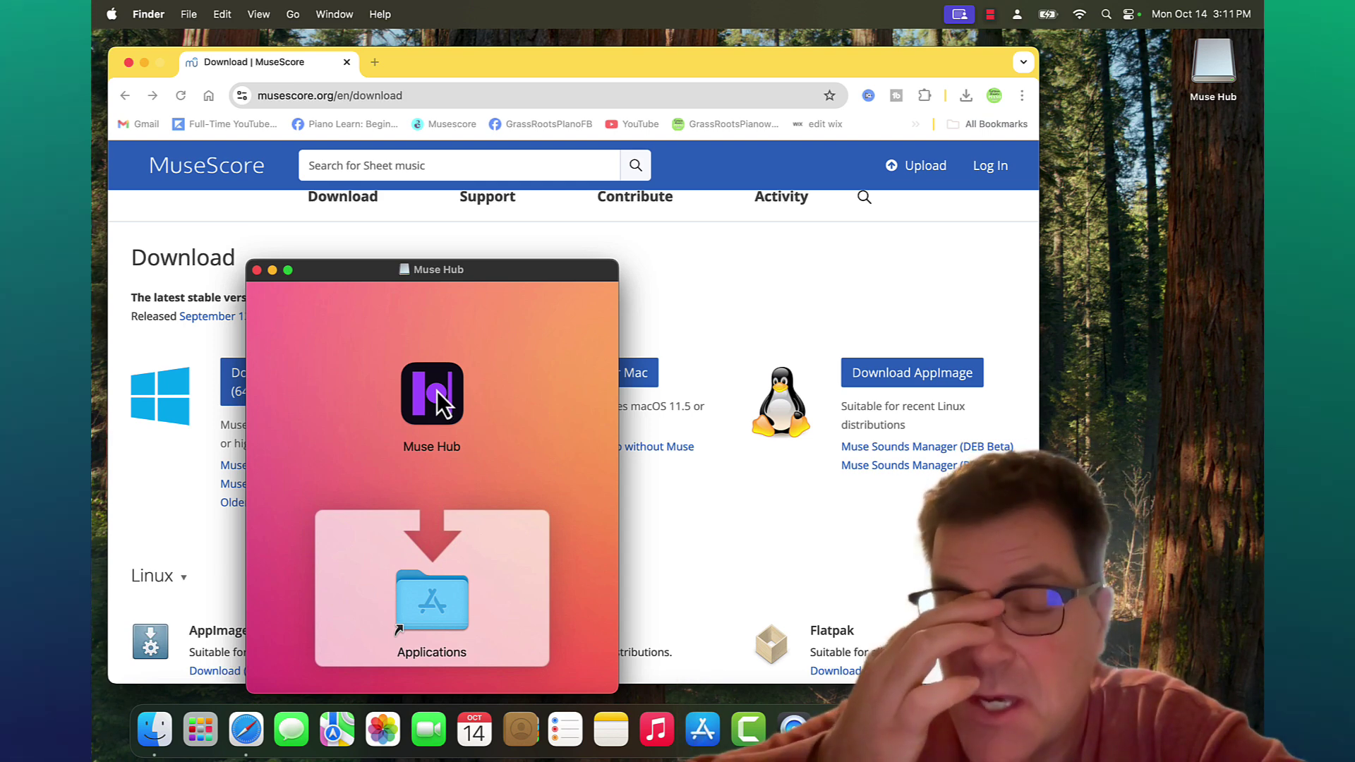
pyautogui.moveTo(438, 391); pyautogui.dragTo(438, 600)
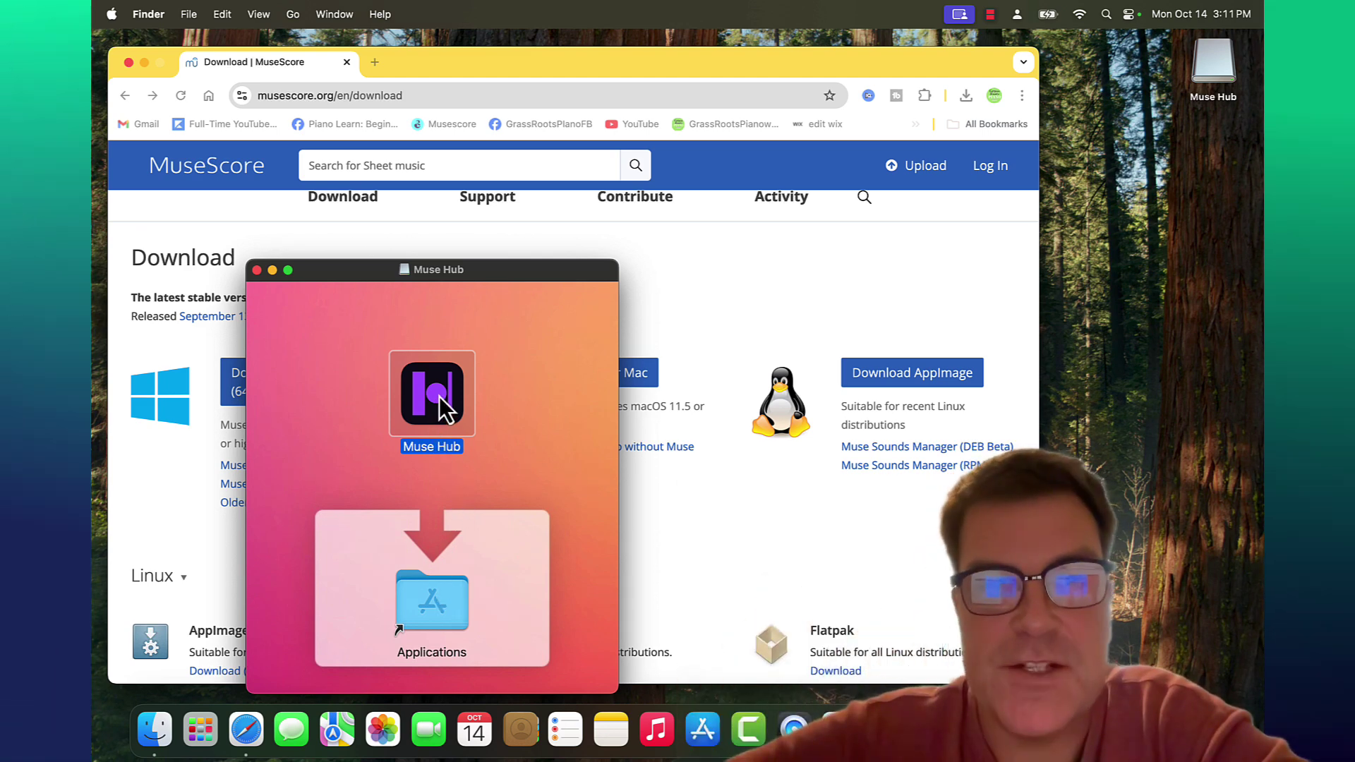
# Launch Muse Hub, allow the downloaded app to open, and start signing in.
pyautogui.doubleClick(438, 396)
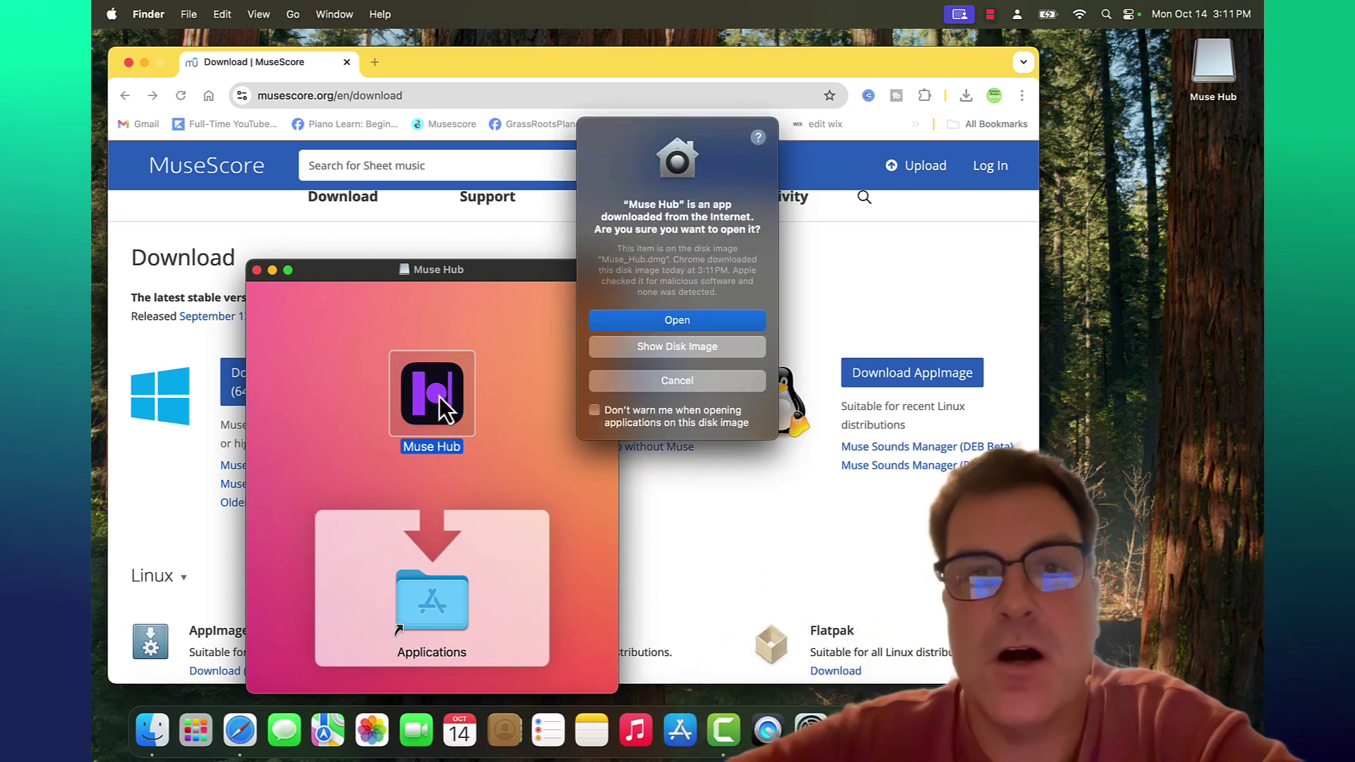
pyautogui.click(676, 323)
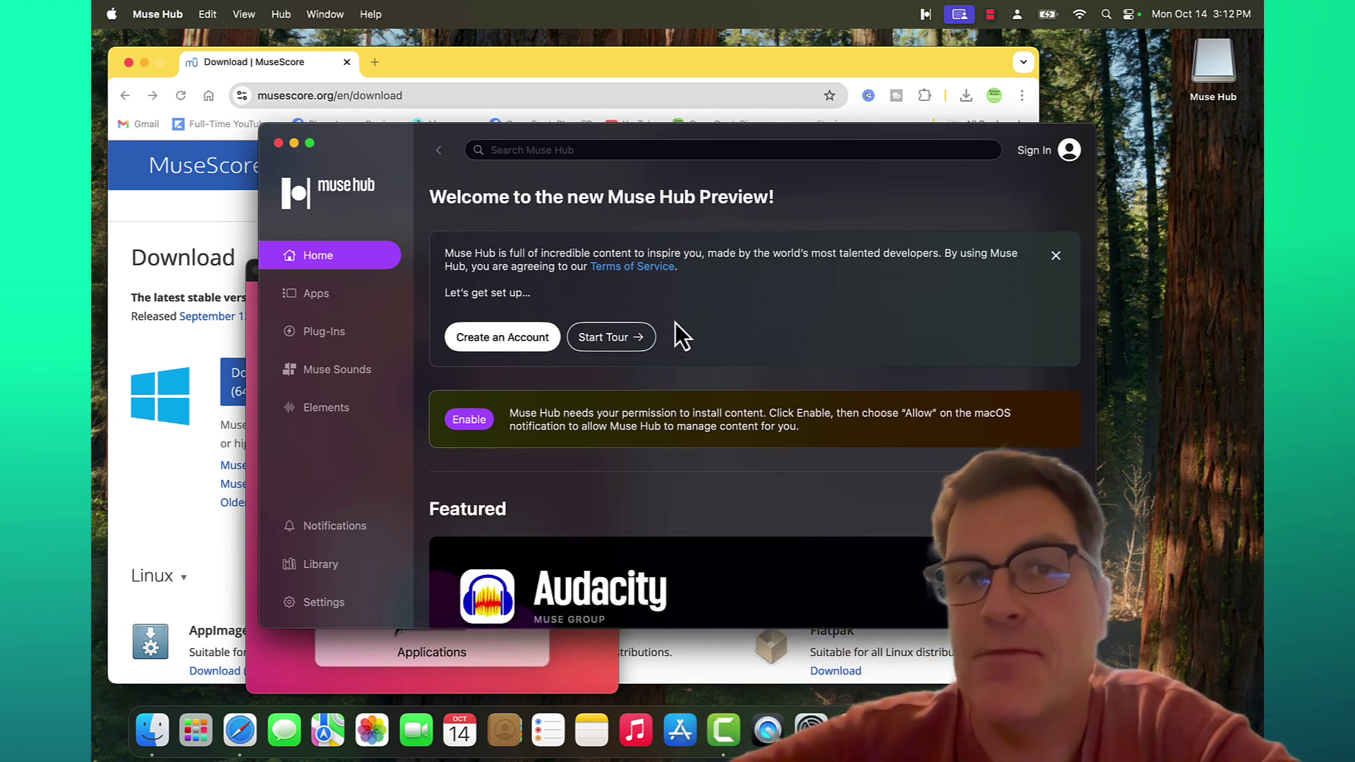
pyautogui.click(1030, 151)
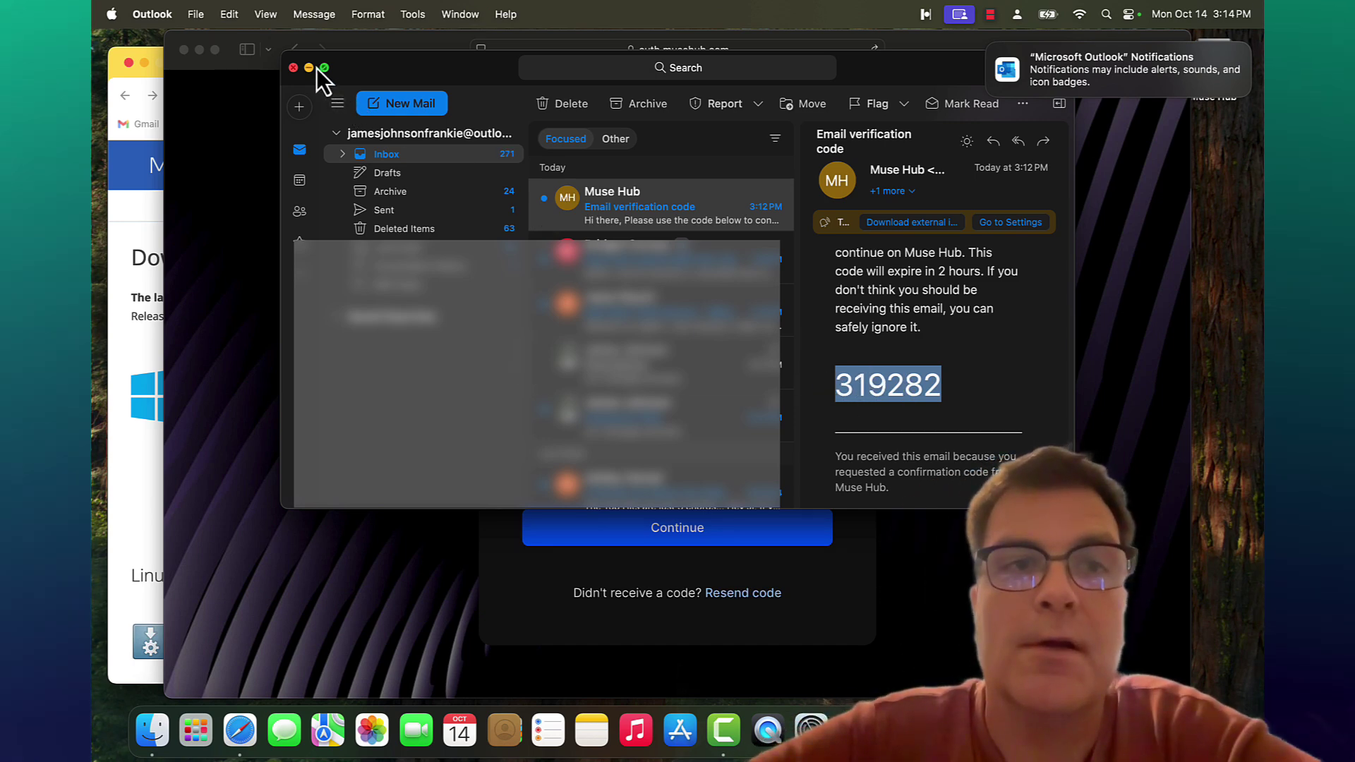
# Minimize Outlook and enter the emailed verification code in Safari's Code field to confirm sign-in.
pyautogui.click(309, 67)
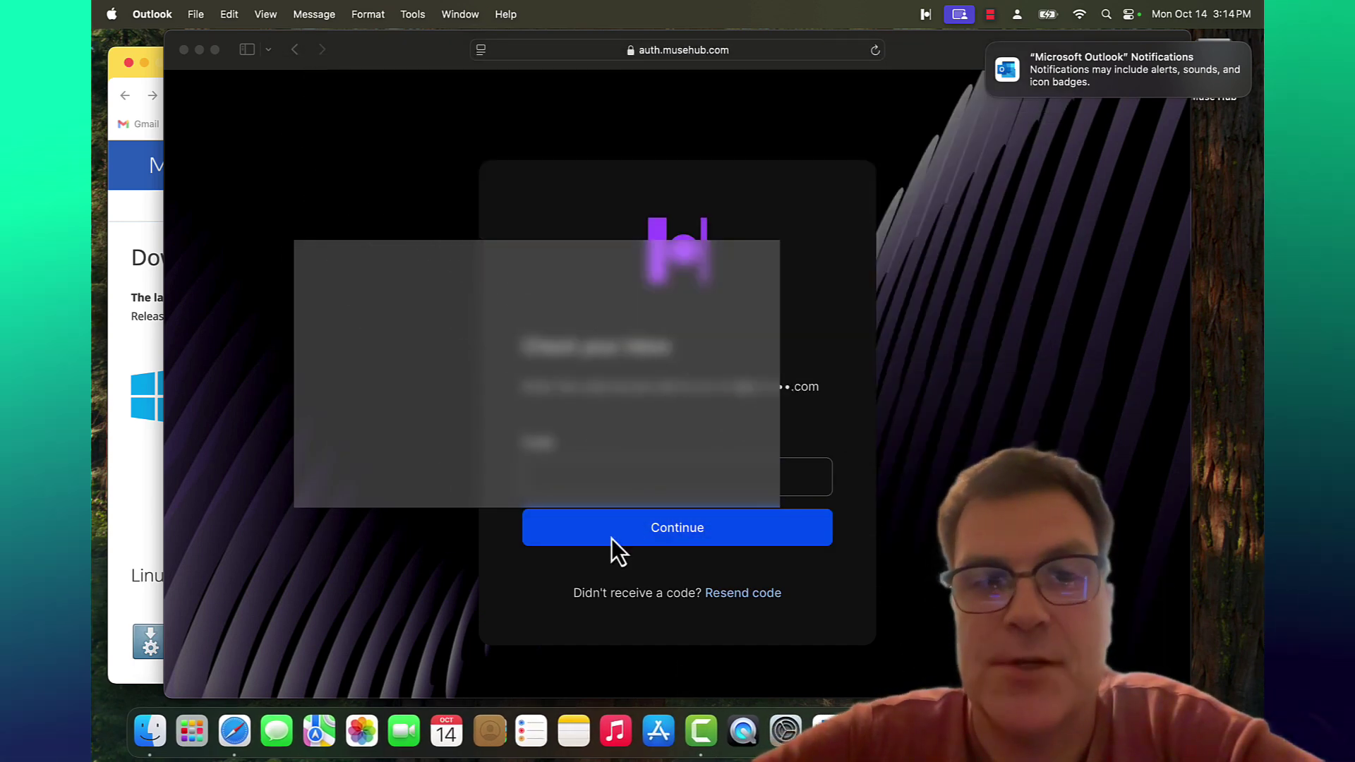
pyautogui.click(560, 472)
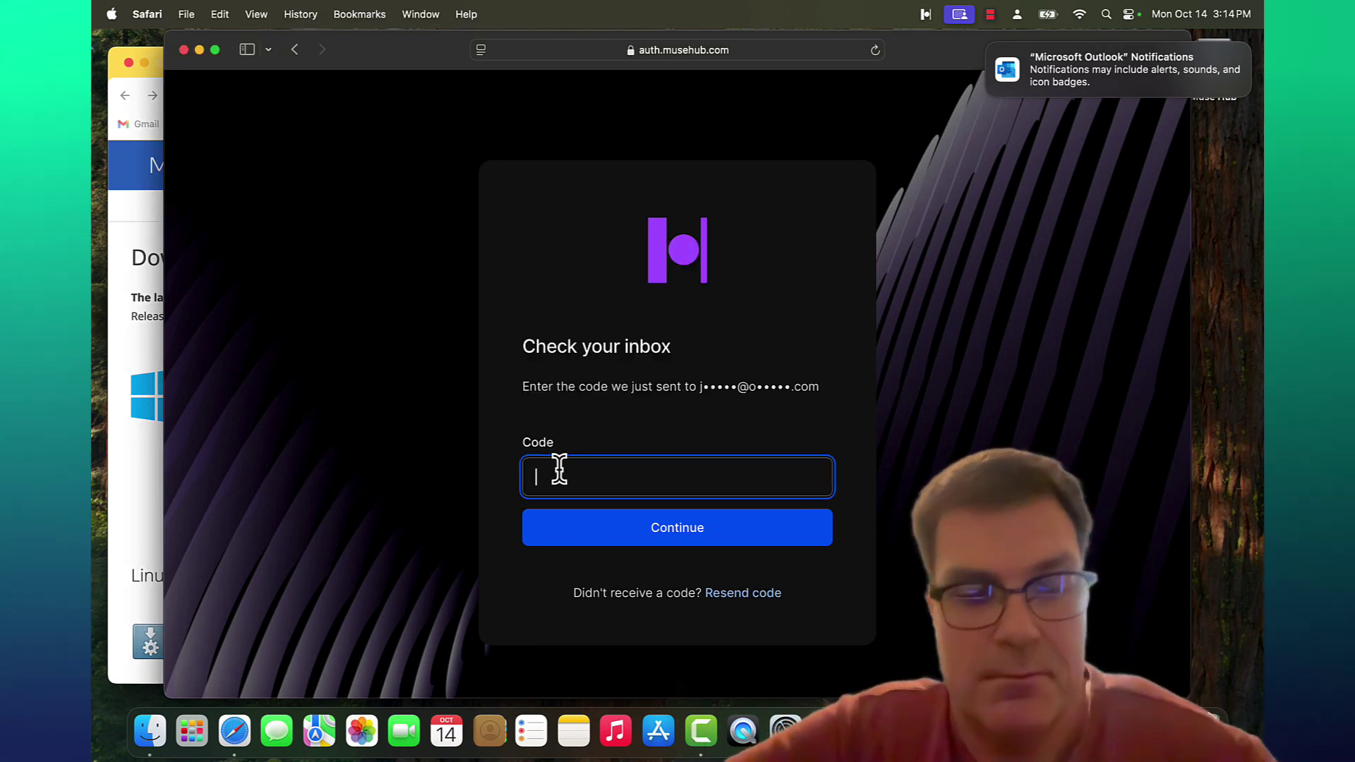
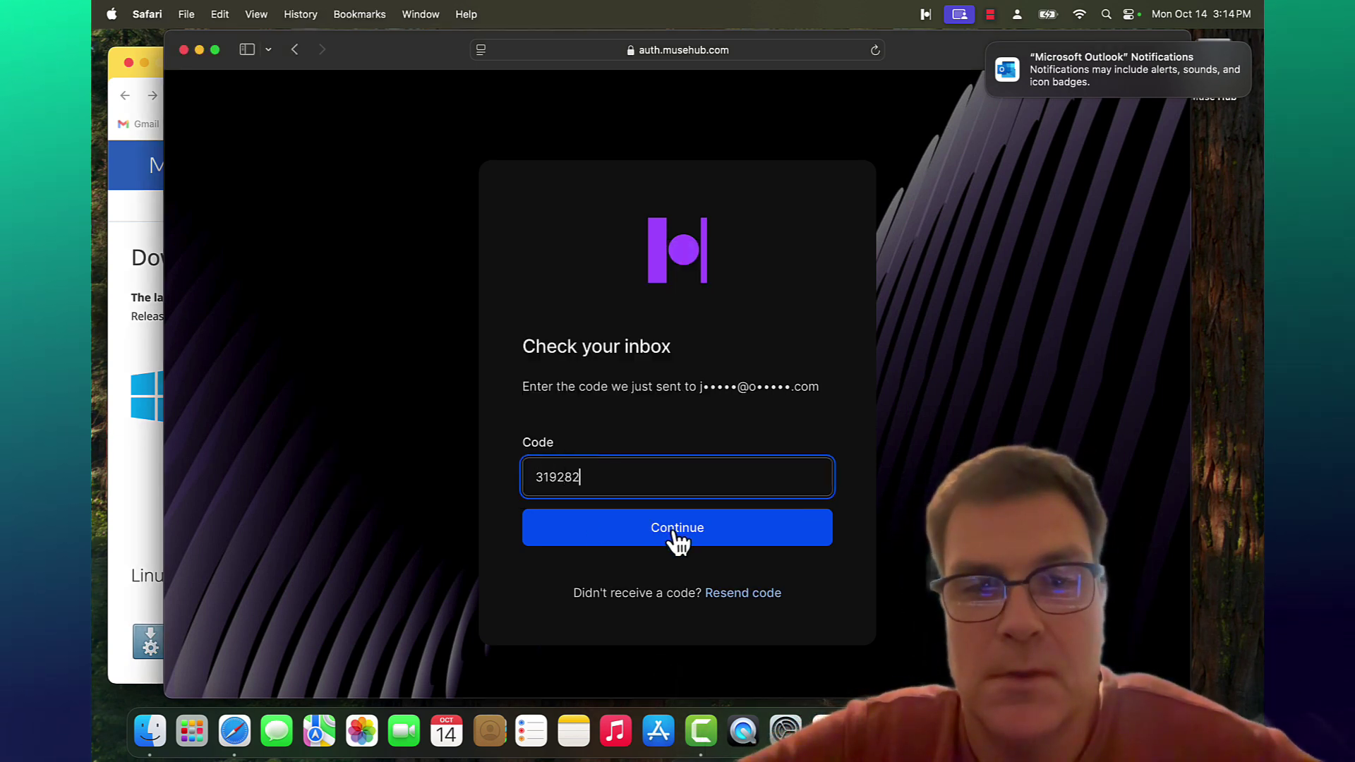
pyautogui.click(672, 531)
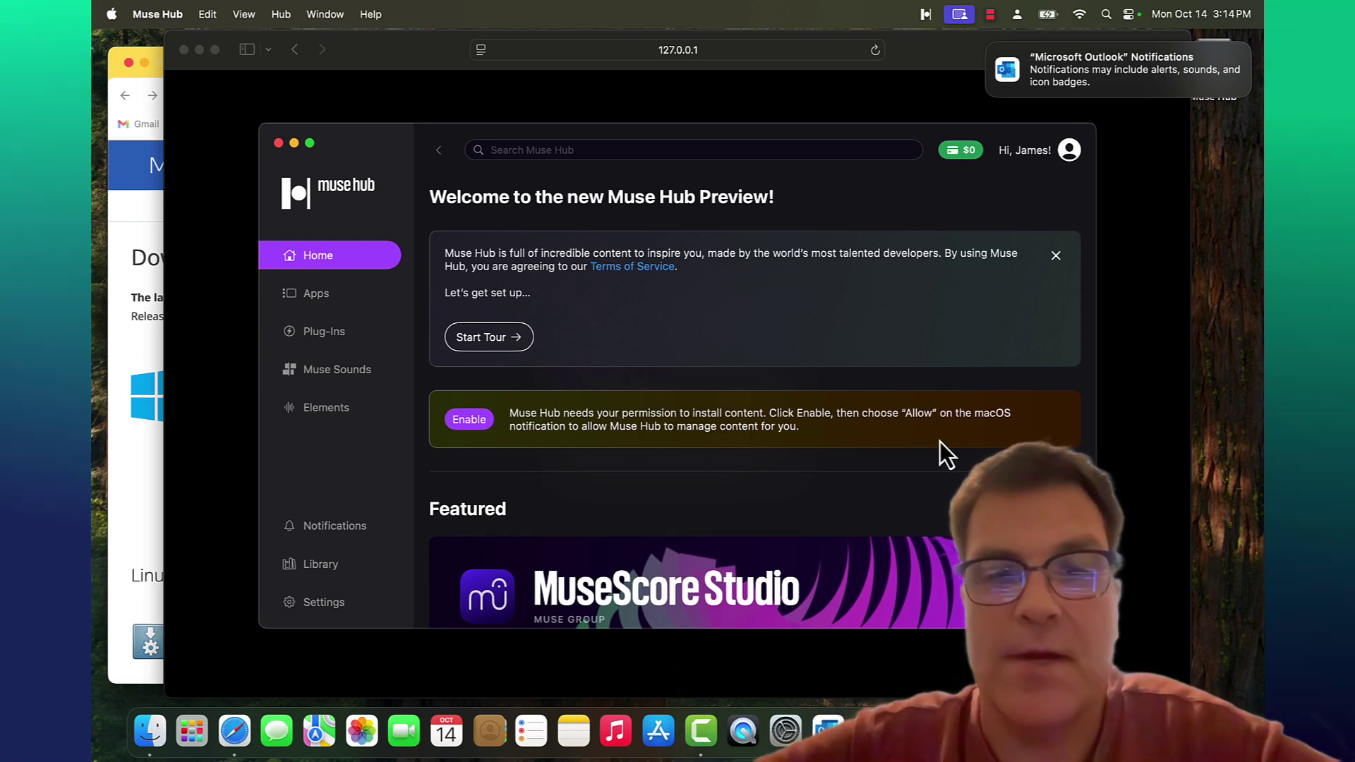
# Download MuseScore Studio from the Muse Hub Home page card and open it once installed.
pyautogui.scroll(-3, 942, 448)
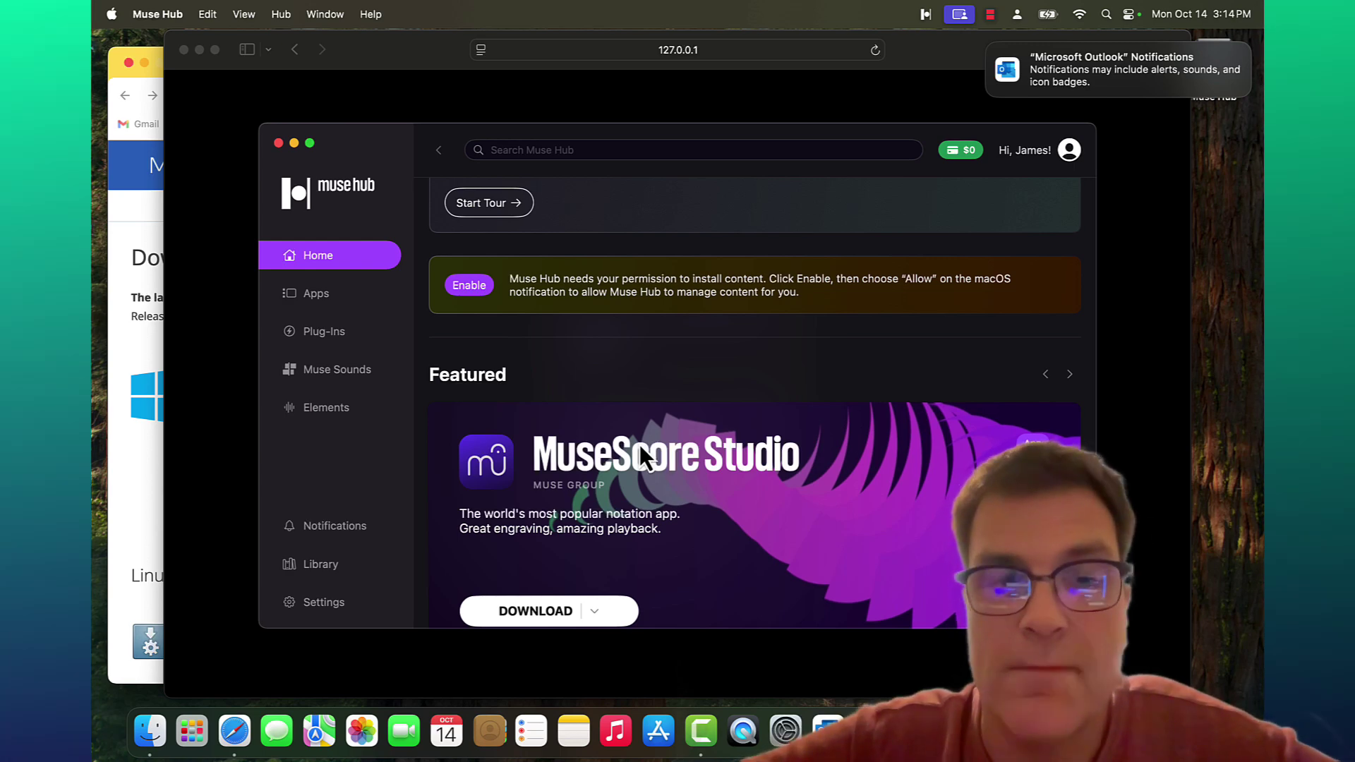
pyautogui.scroll(-3, 640, 444)
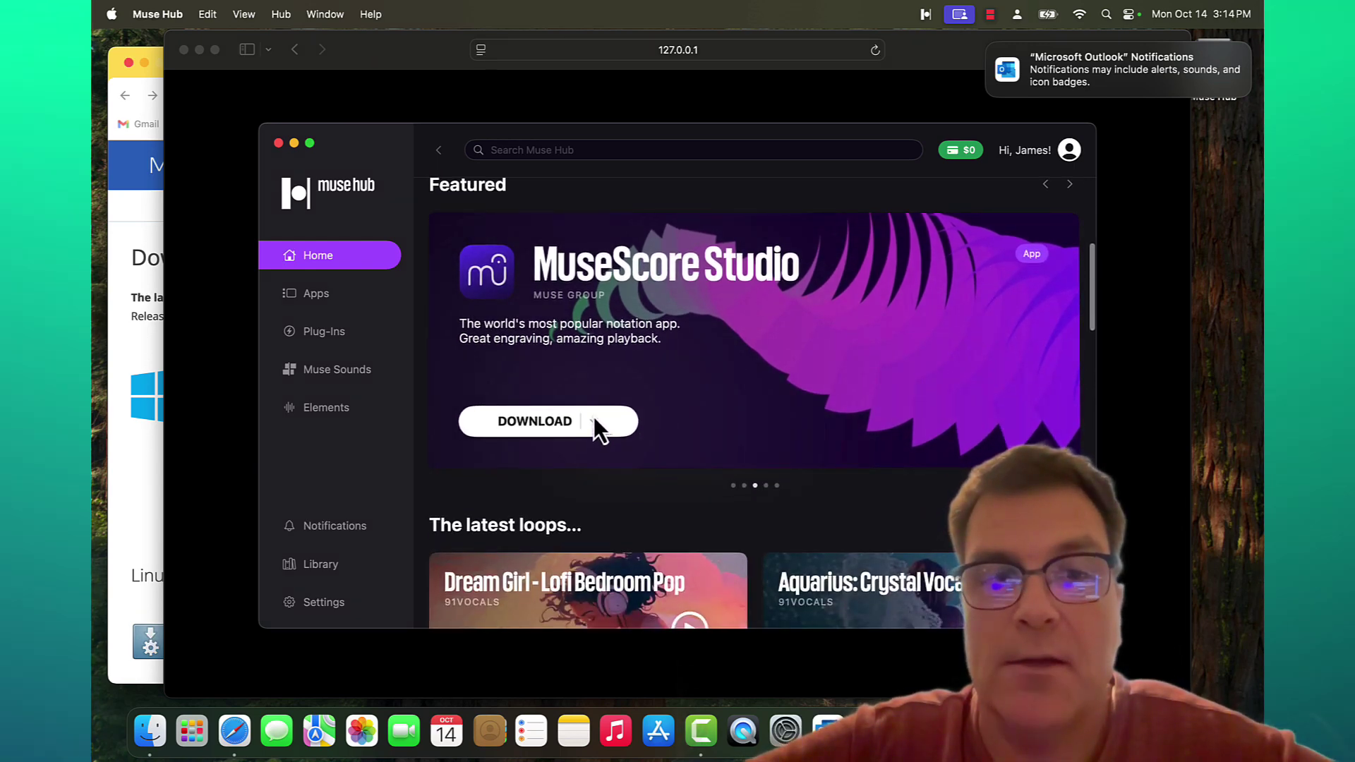
pyautogui.click(595, 418)
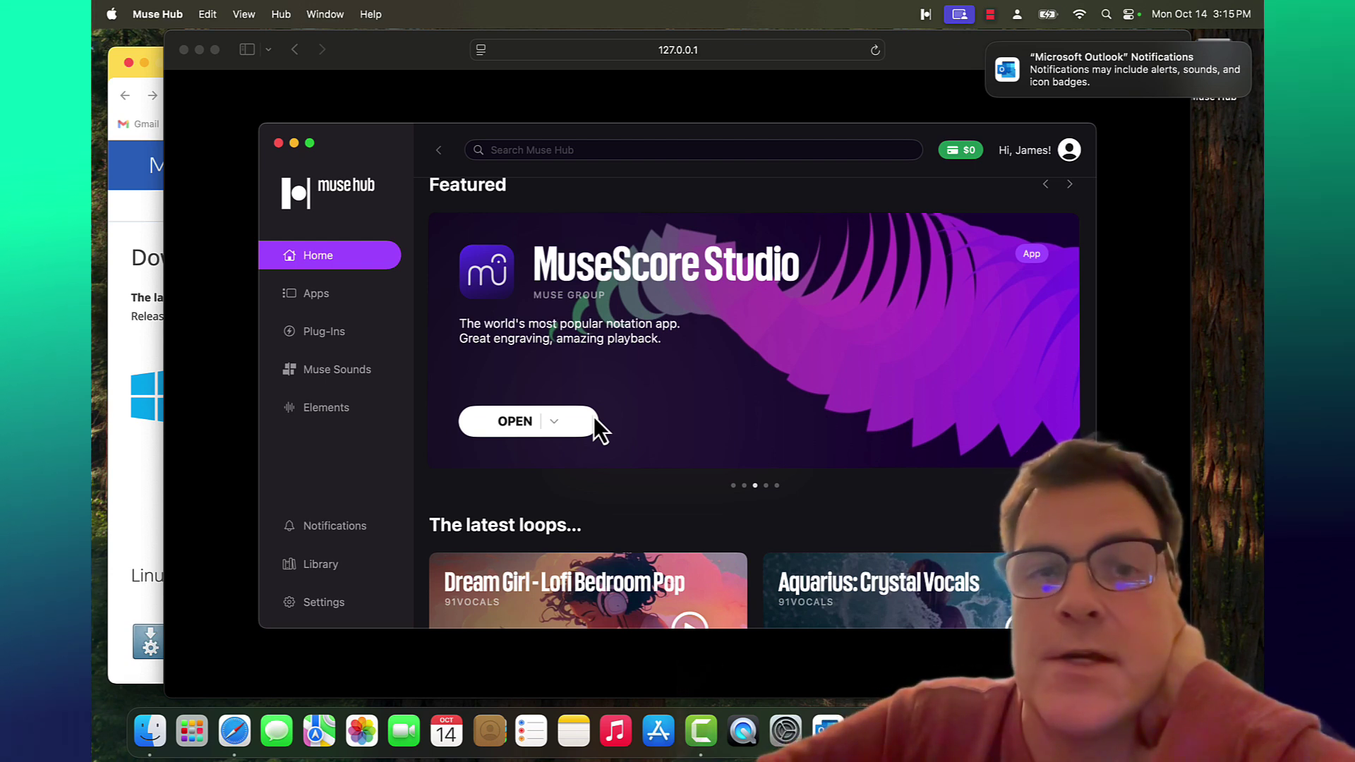
pyautogui.click(510, 422)
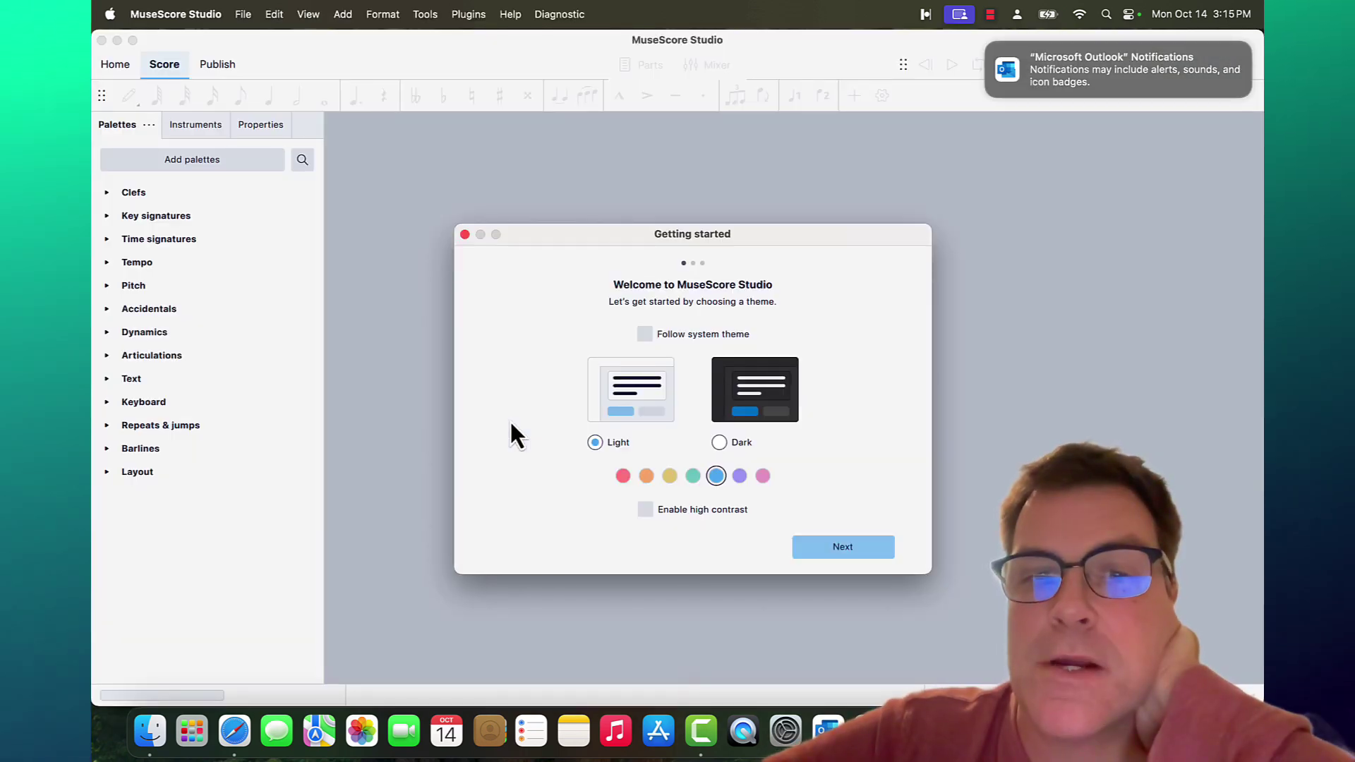
# Choose the Dark theme, dismiss the Outlook banner, and step through Getting started to Finish.
pyautogui.click(719, 441)
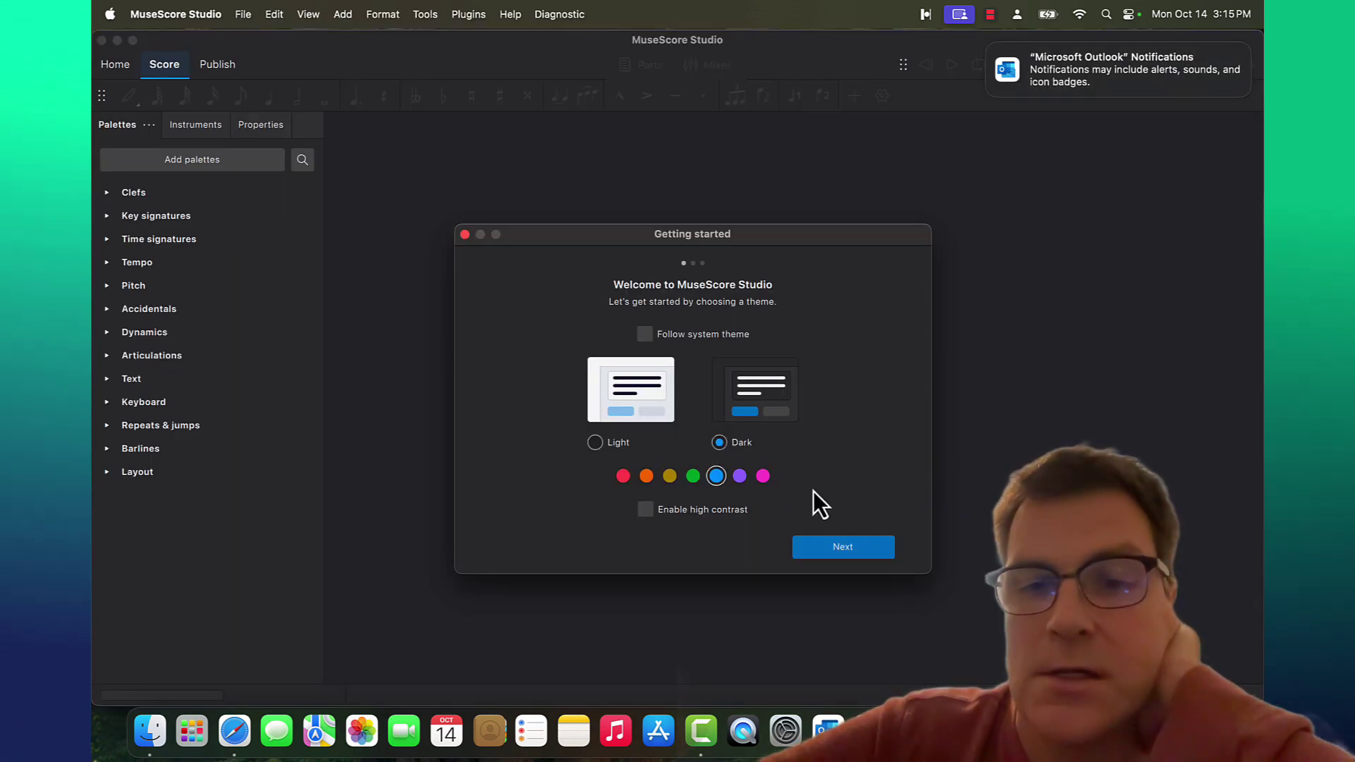
pyautogui.click(841, 549)
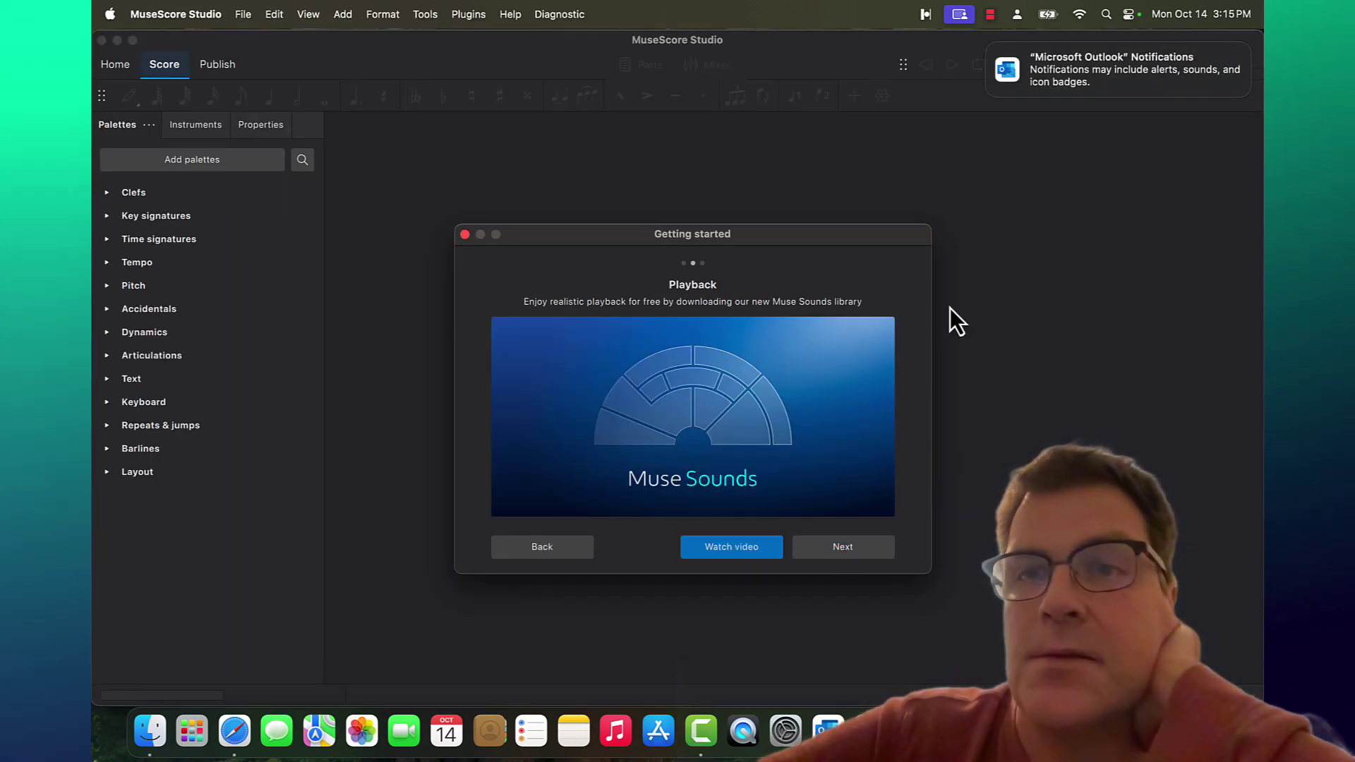
pyautogui.click(986, 47)
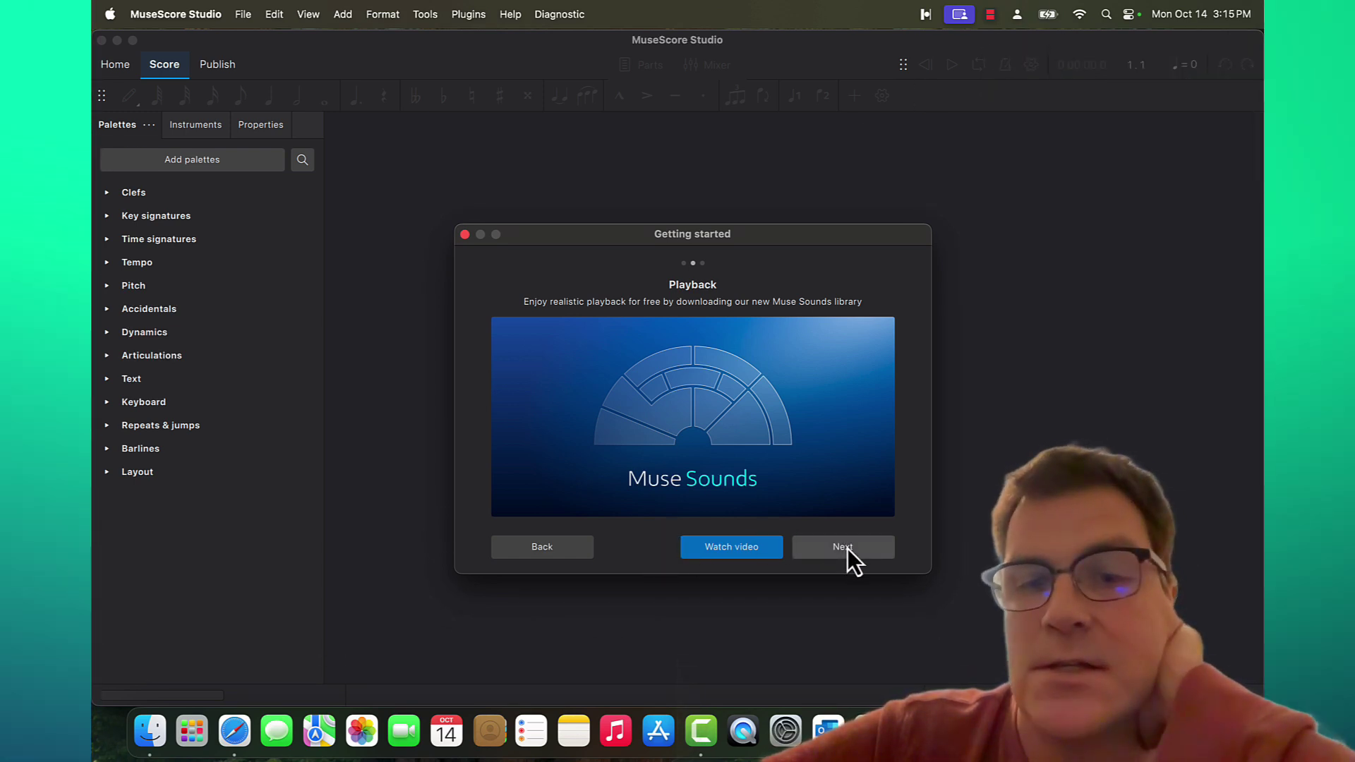
pyautogui.click(848, 549)
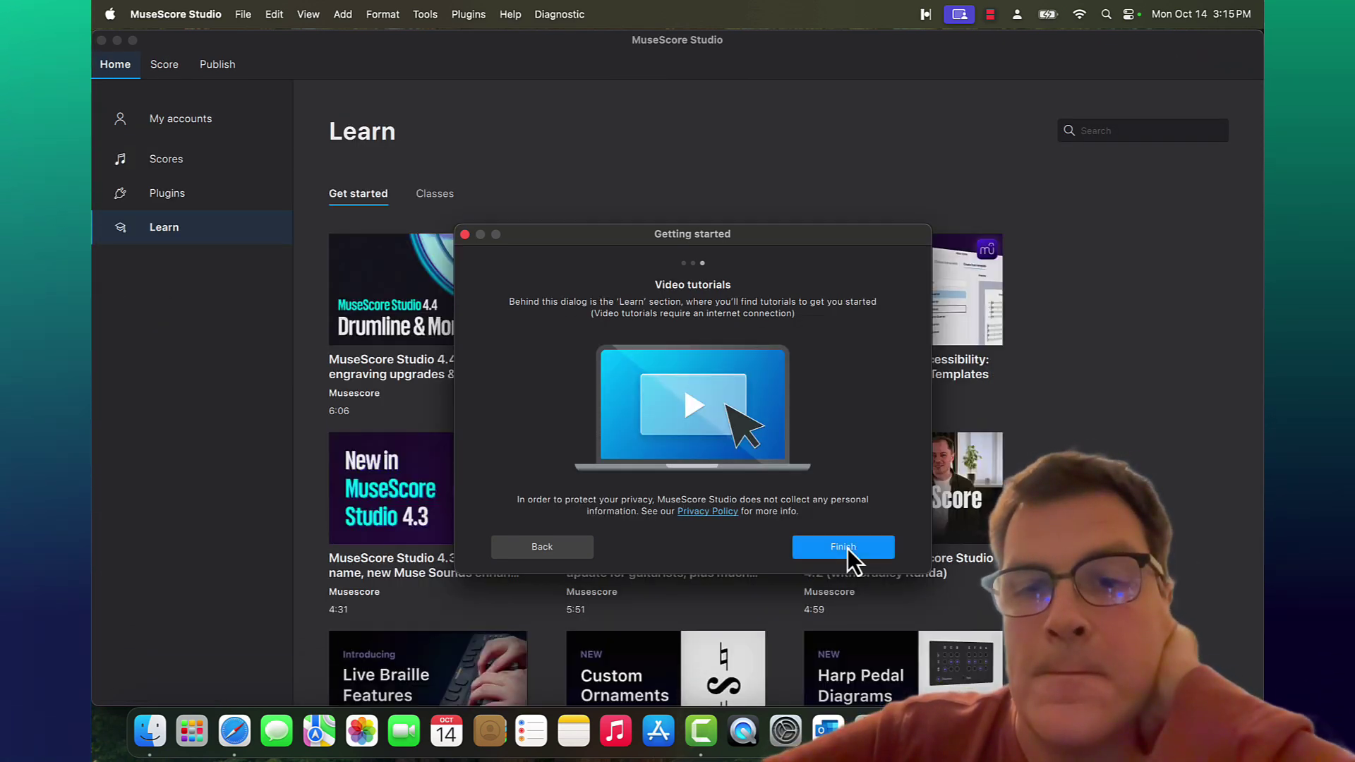
pyautogui.click(848, 549)
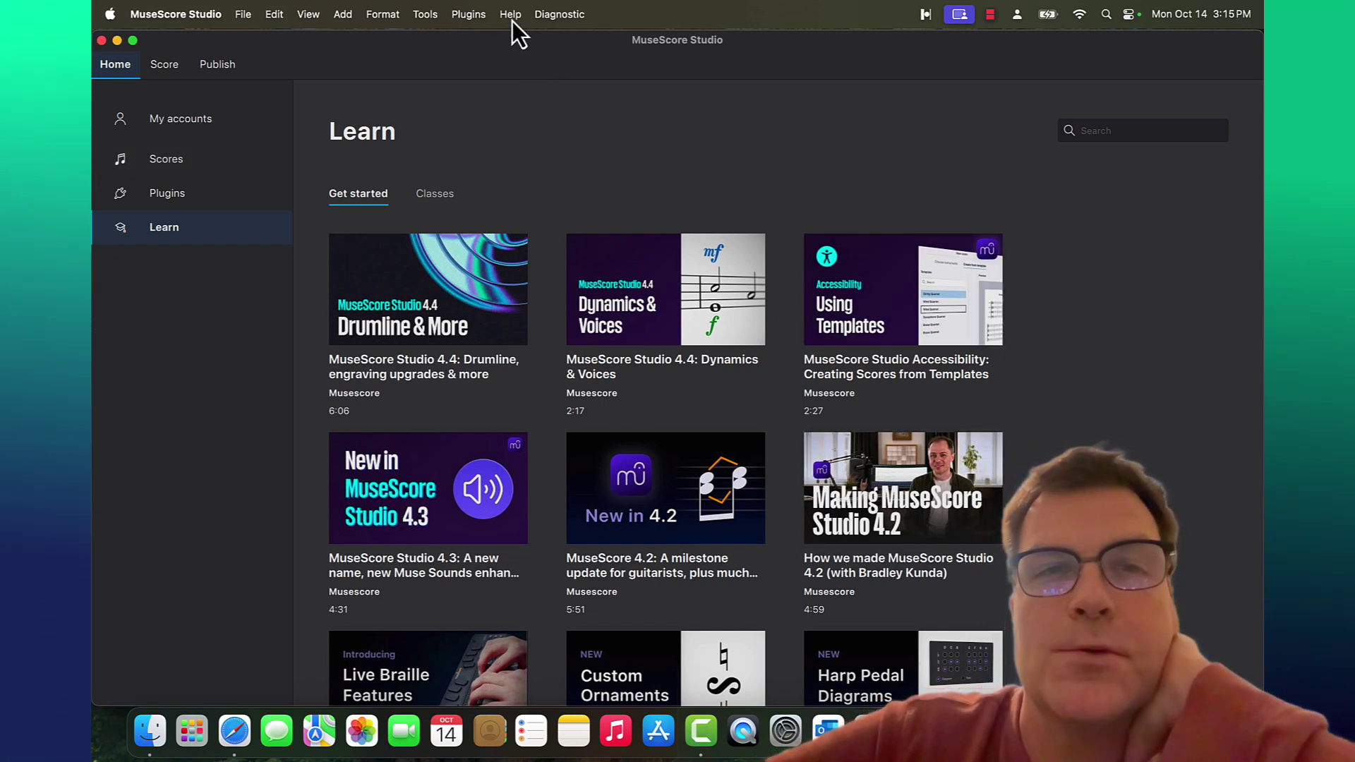
pyautogui.click(511, 16)
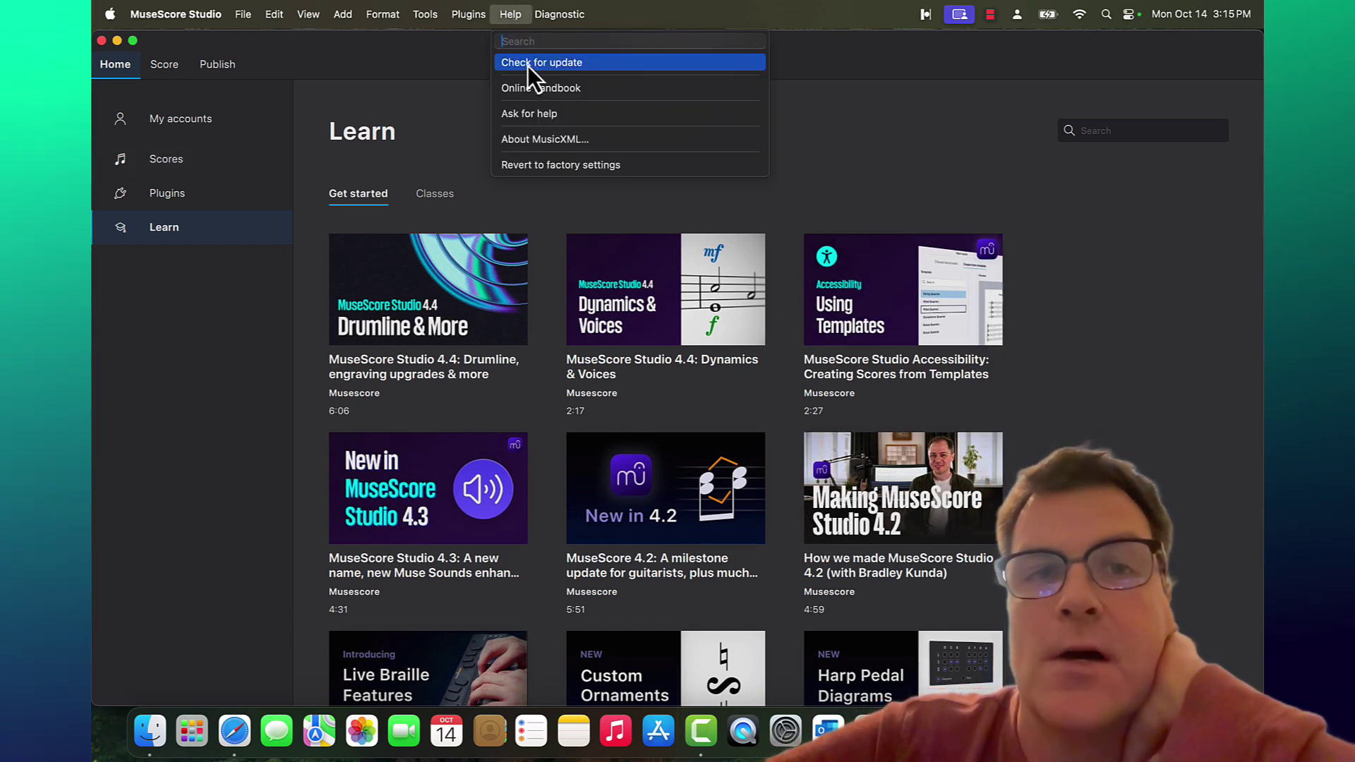
pyautogui.click(528, 63)
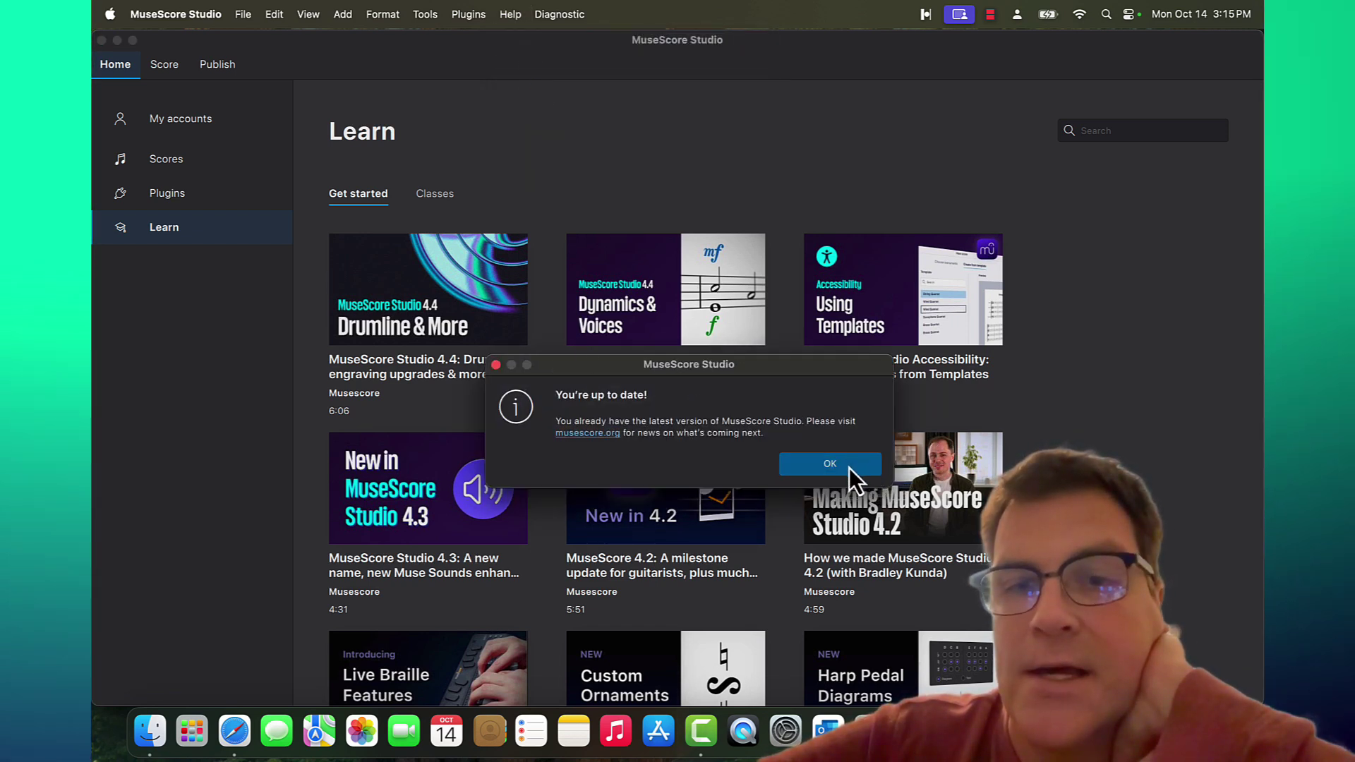
pyautogui.click(850, 468)
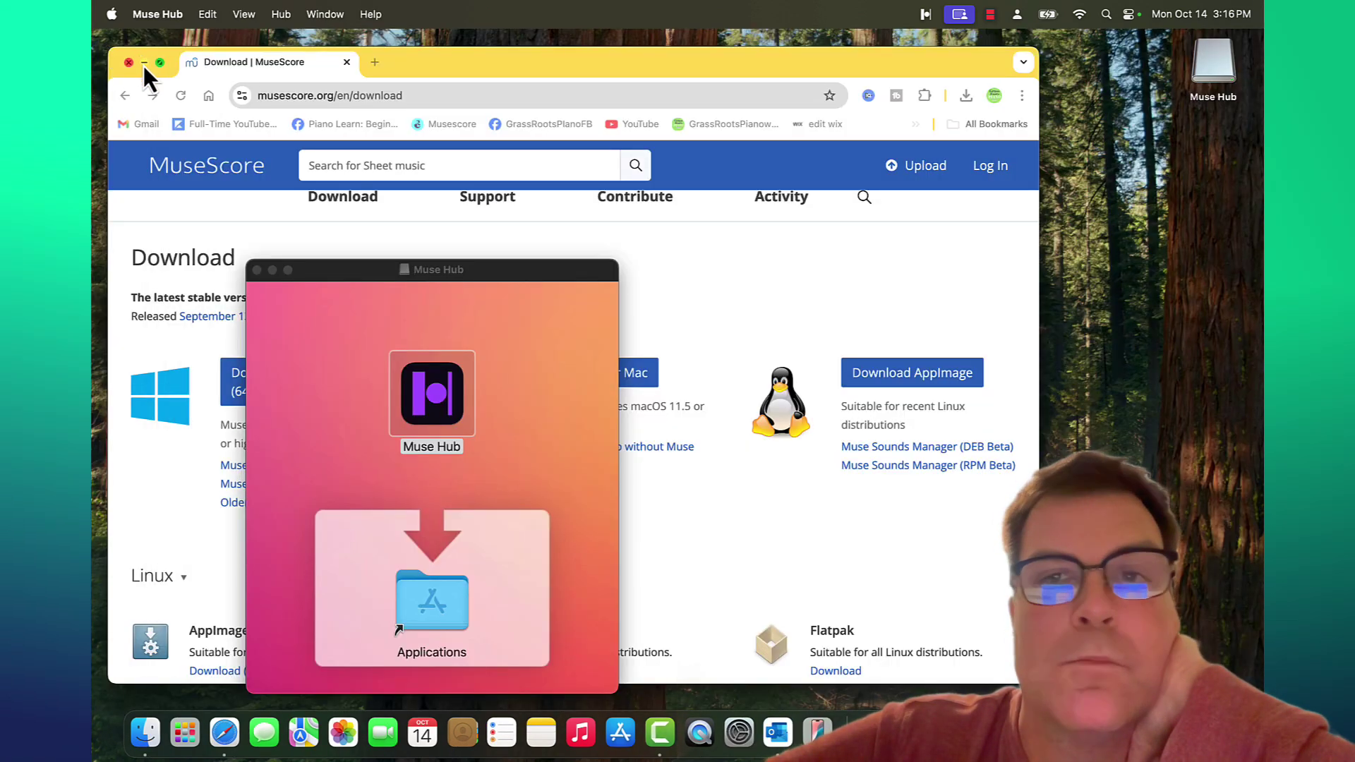
# Minimize Chrome, close the Muse Hub installer window, and relaunch MuseScore 4 from the Dock.
pyautogui.click(144, 64)
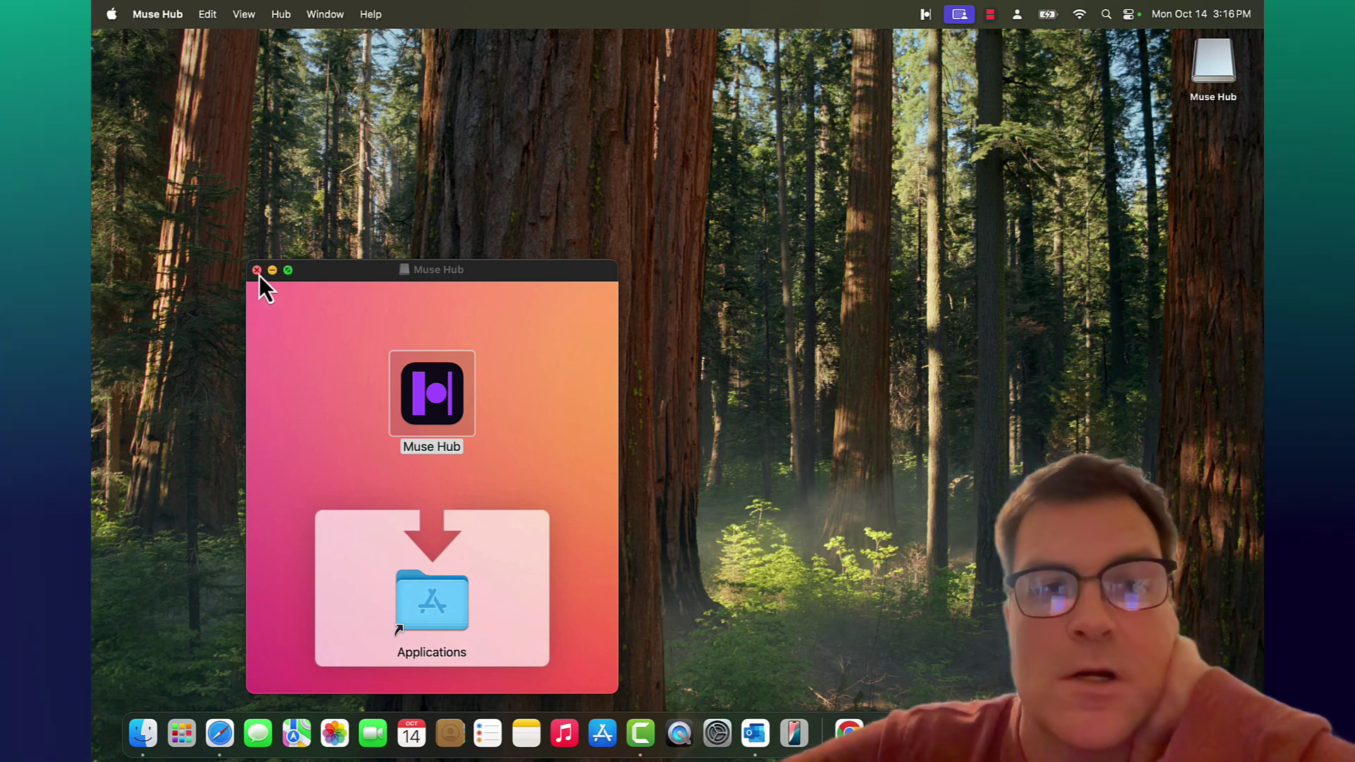
pyautogui.click(257, 270)
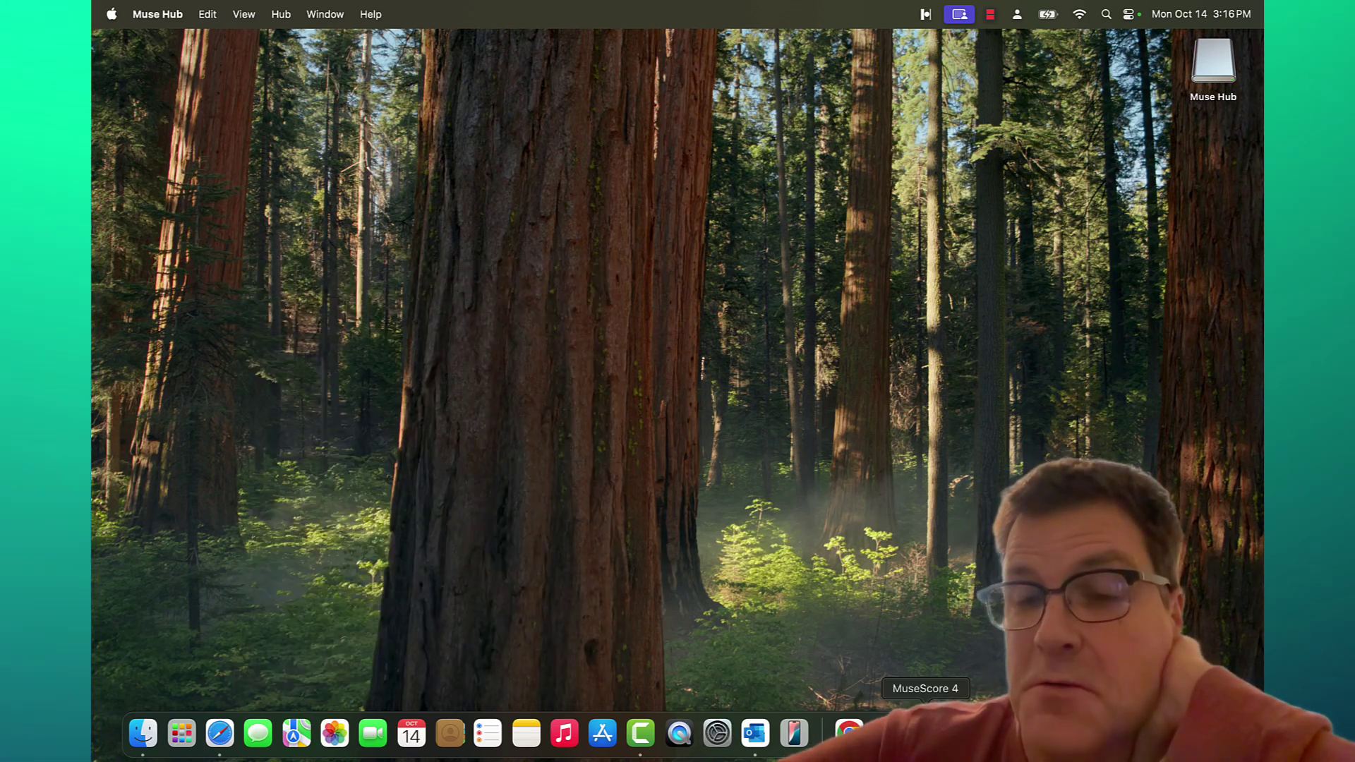
pyautogui.click(925, 733)
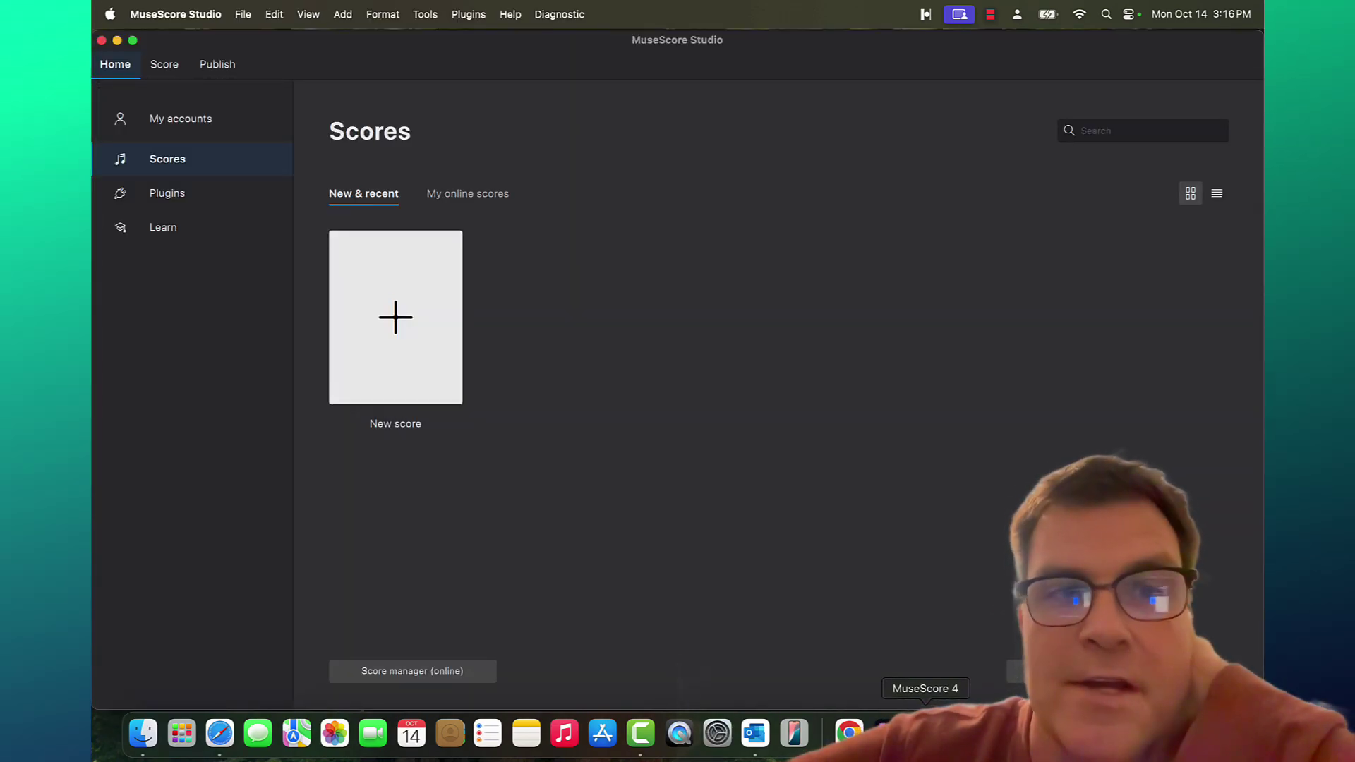
# Start a new score with Flute from Woodwinds and advance to the score information page.
pyautogui.click(407, 312)
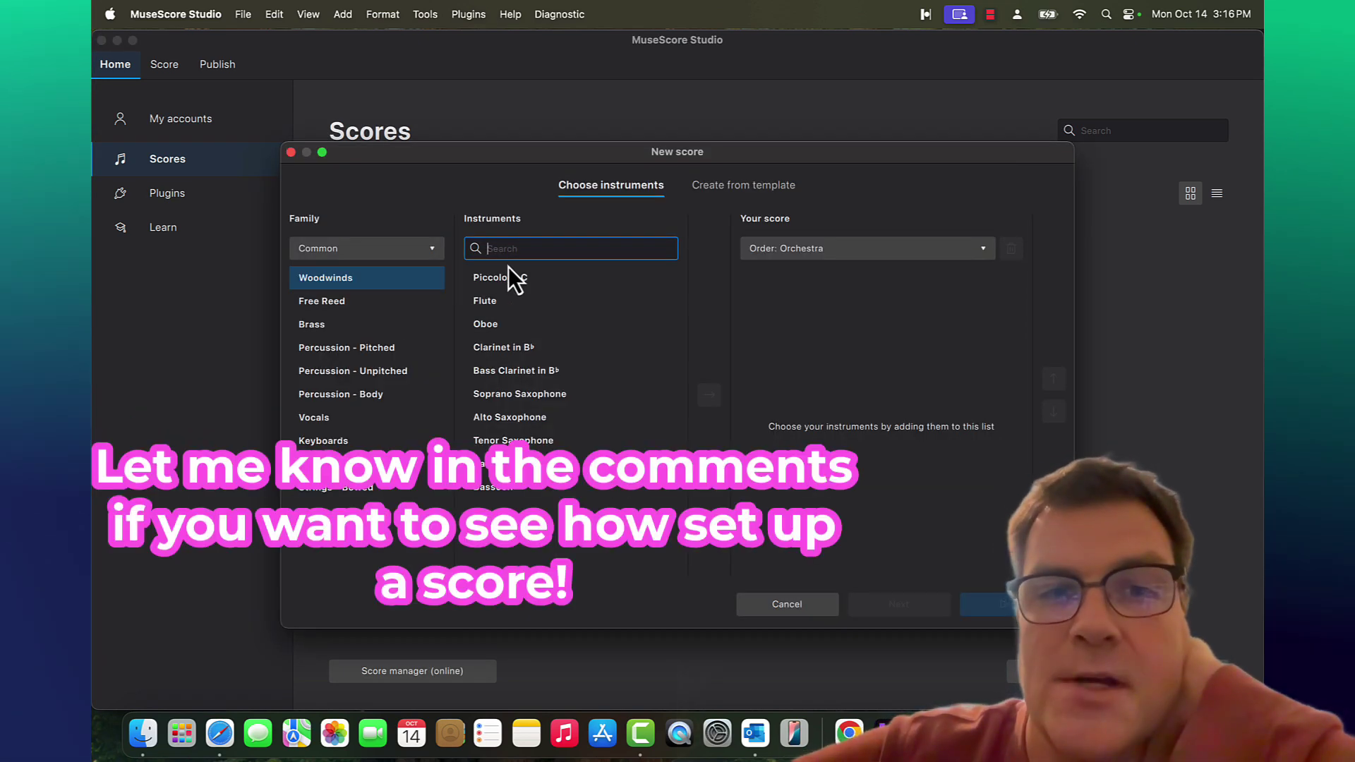
pyautogui.click(498, 302)
pyautogui.click(706, 395)
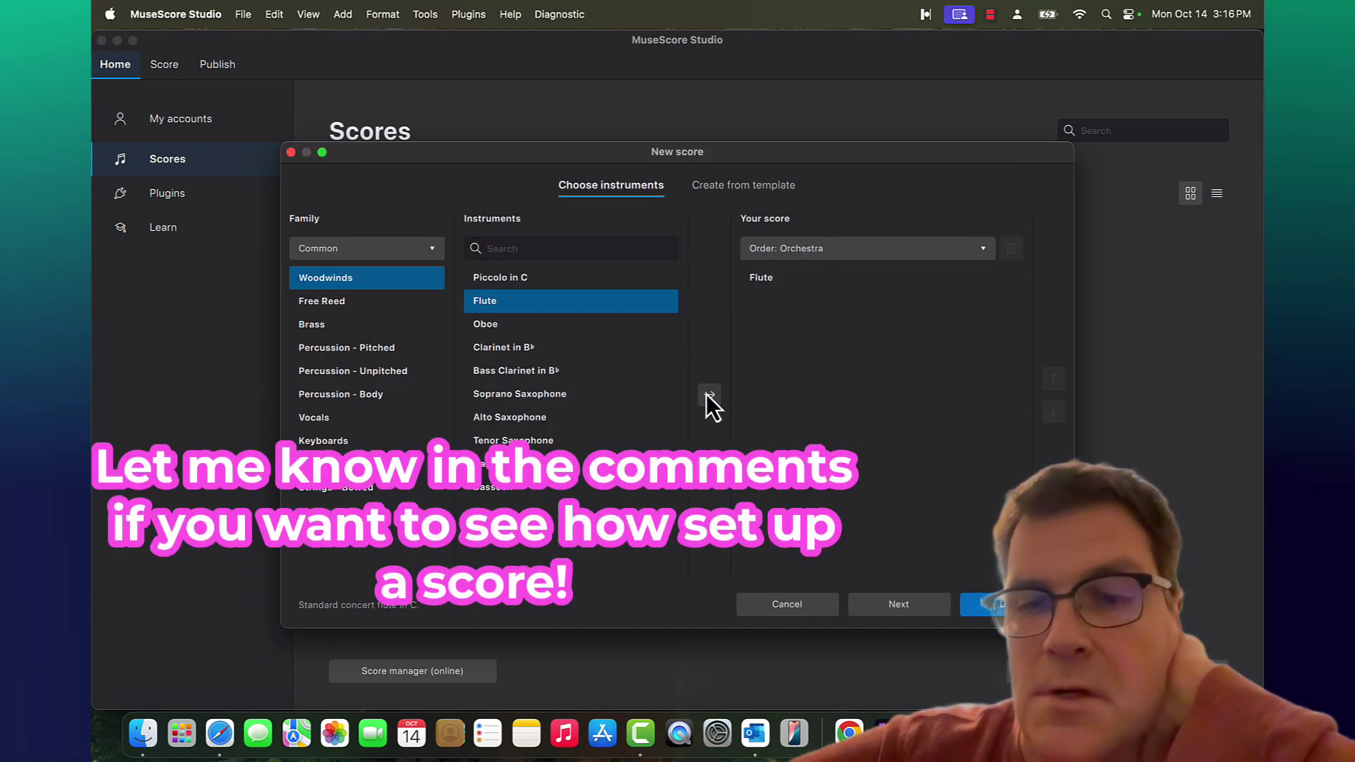
pyautogui.click(890, 603)
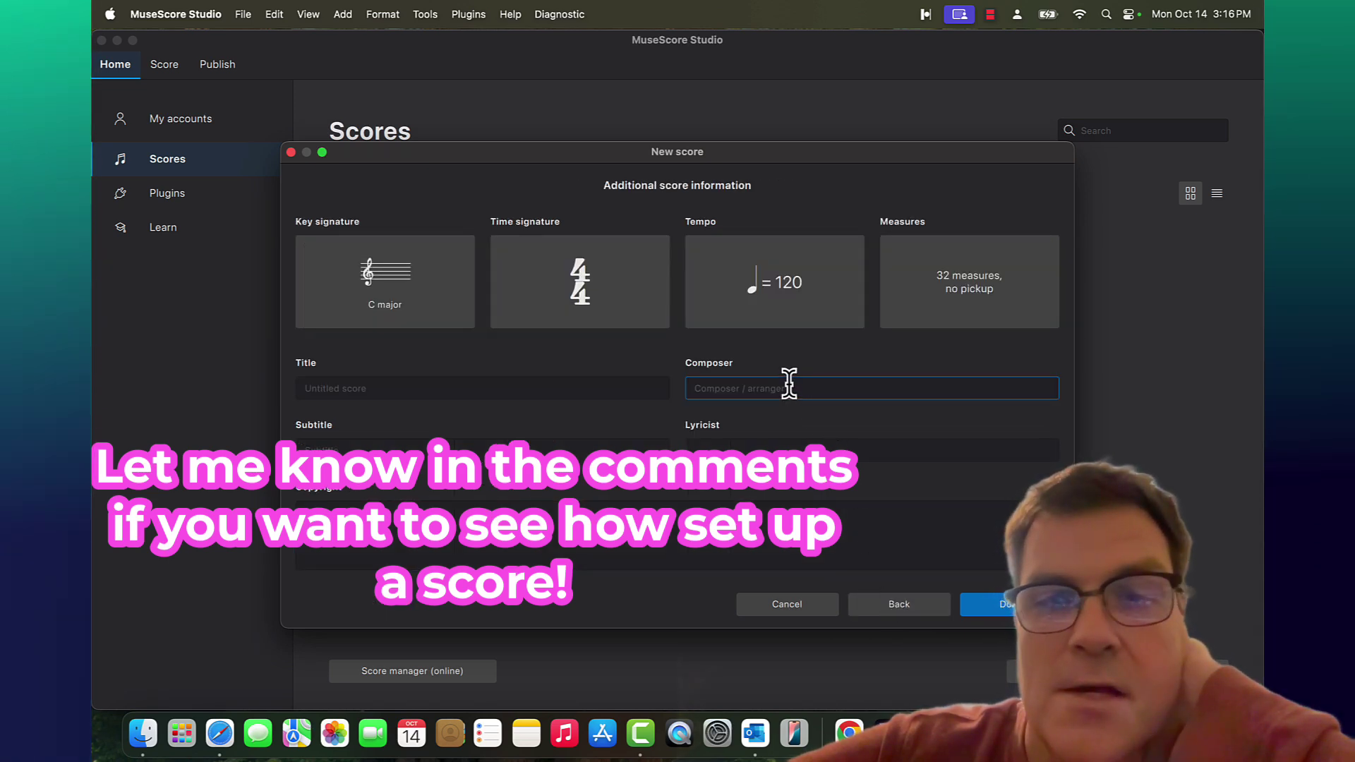
# Open the untitled score and enter quarter notes C D E D, E F G A from measure 1.
pyautogui.click(987, 604)
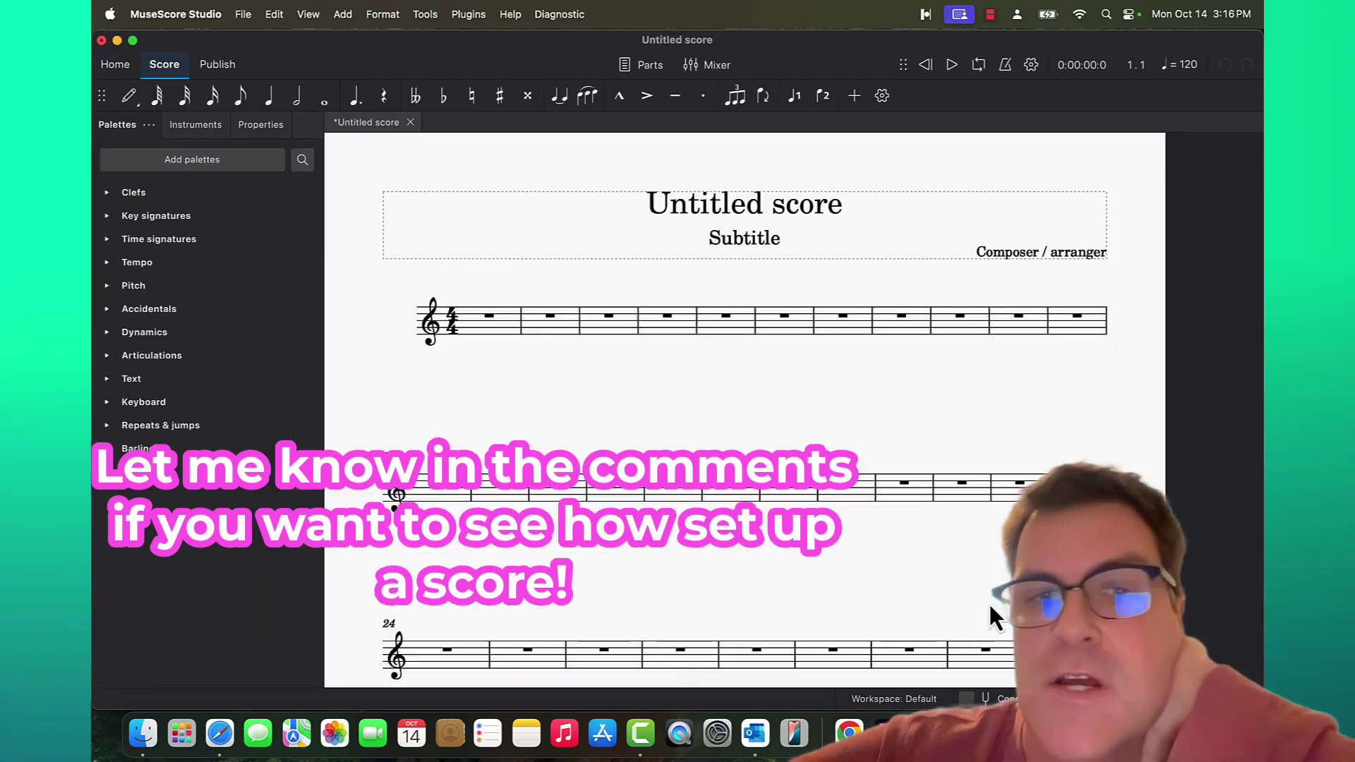
pyautogui.click(489, 316)
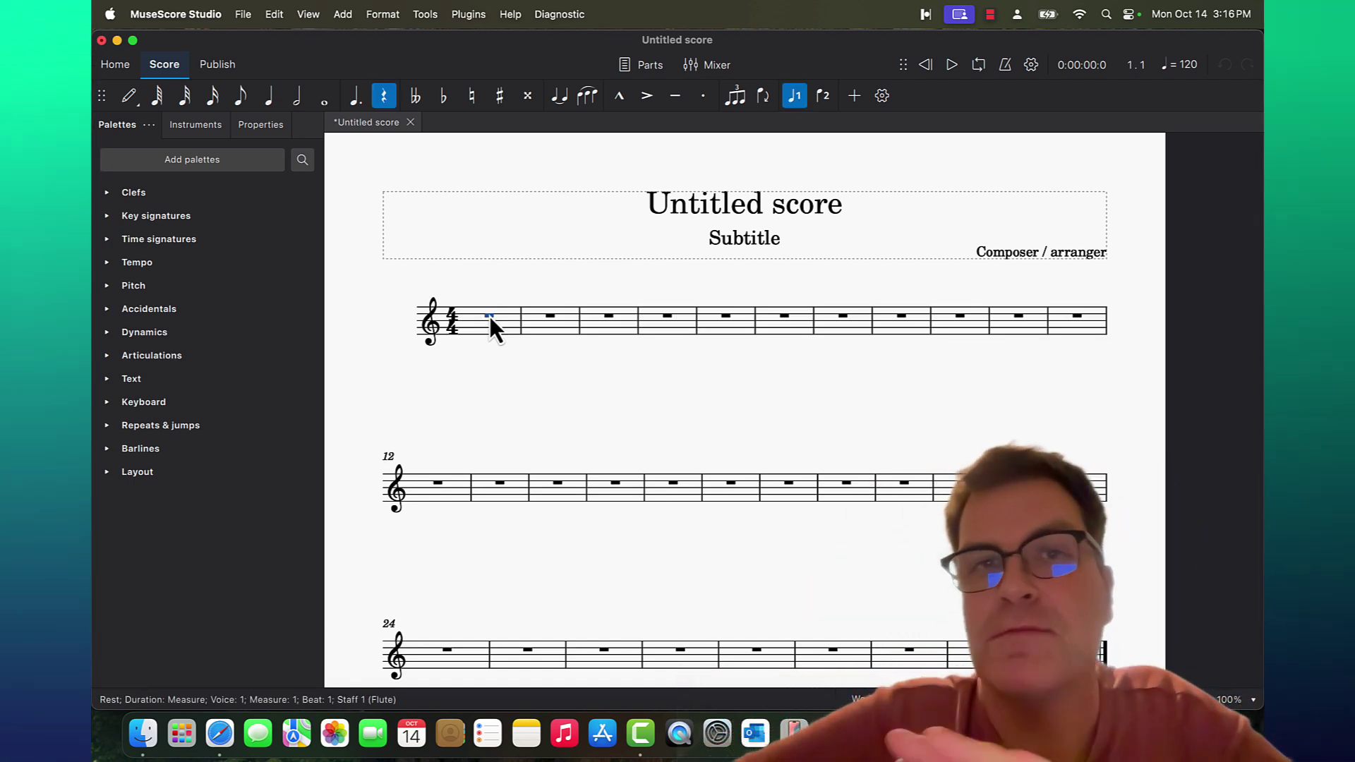
pyautogui.press('n')
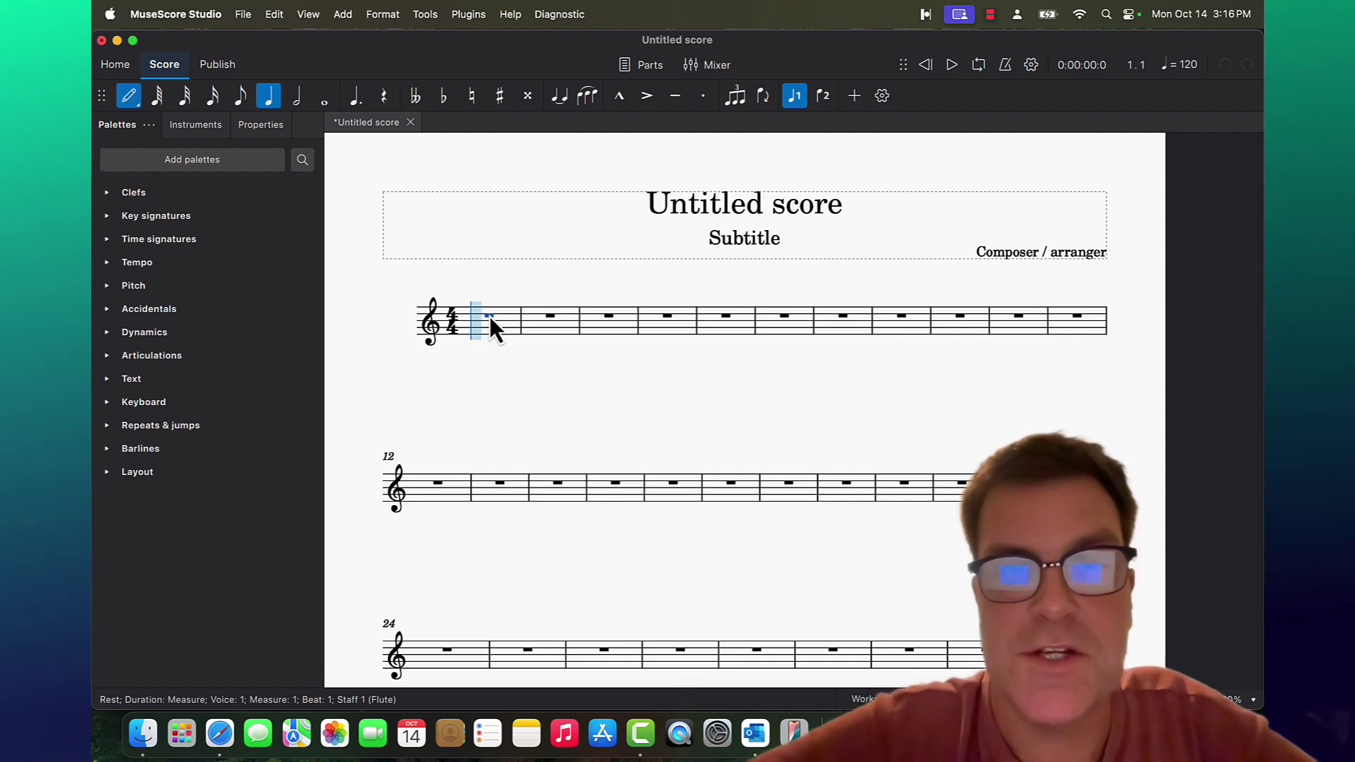
pyautogui.press('c')
pyautogui.press('d')
pyautogui.press('e')
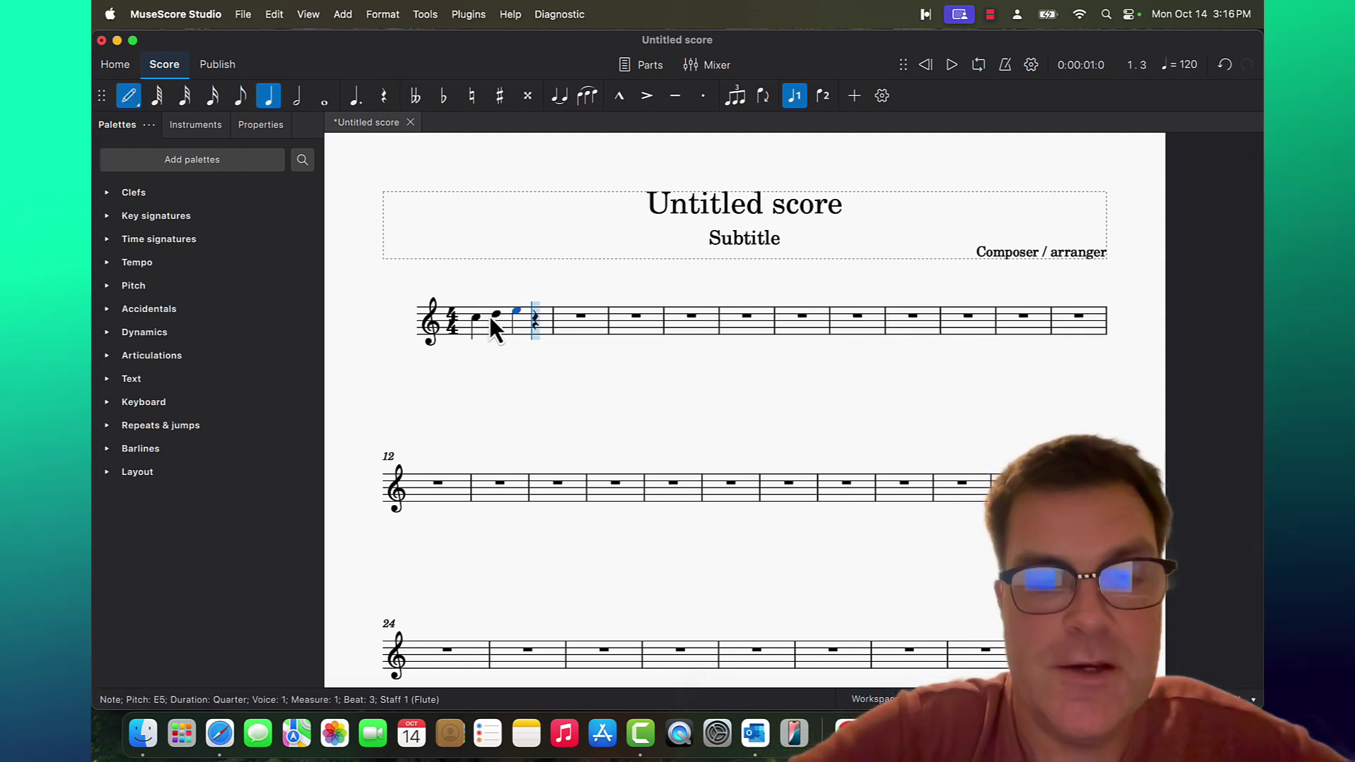
pyautogui.press('d')
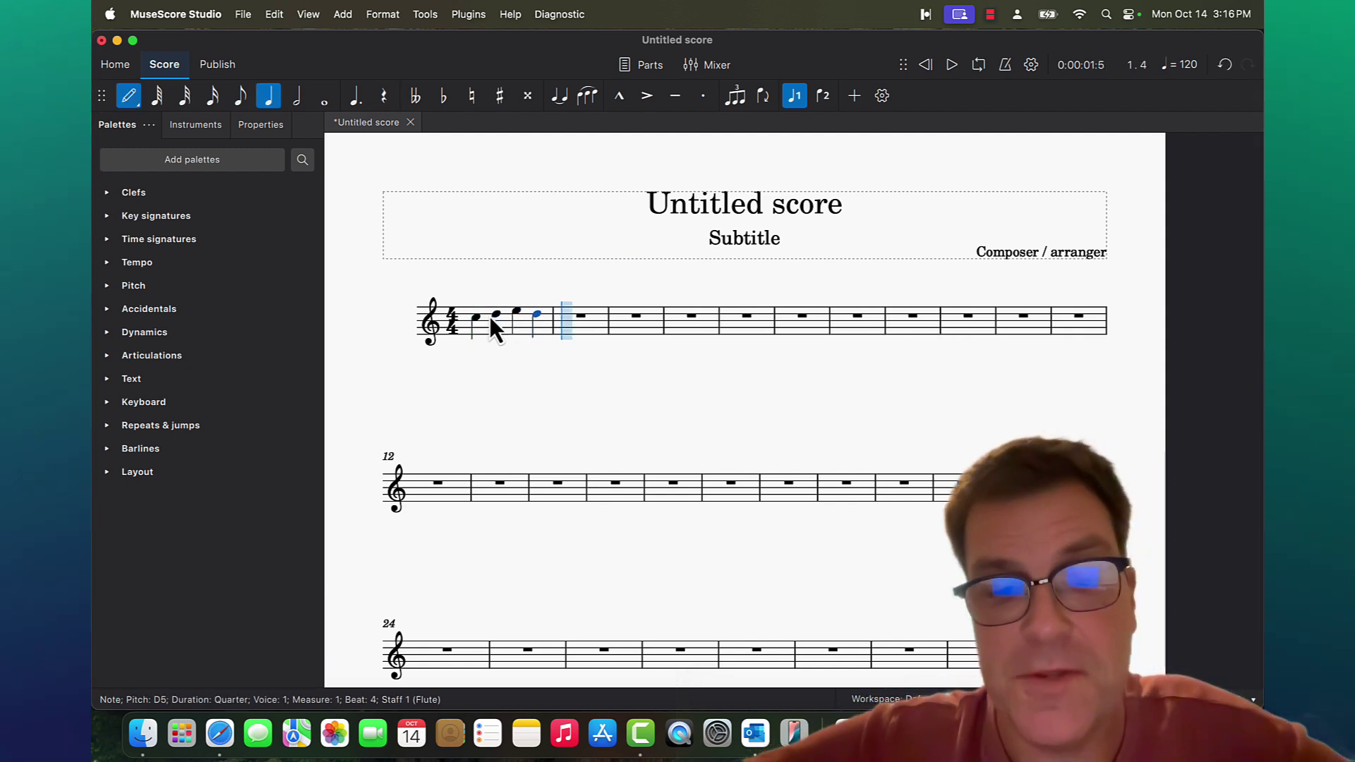
pyautogui.press('e')
pyautogui.press('f')
pyautogui.press('g')
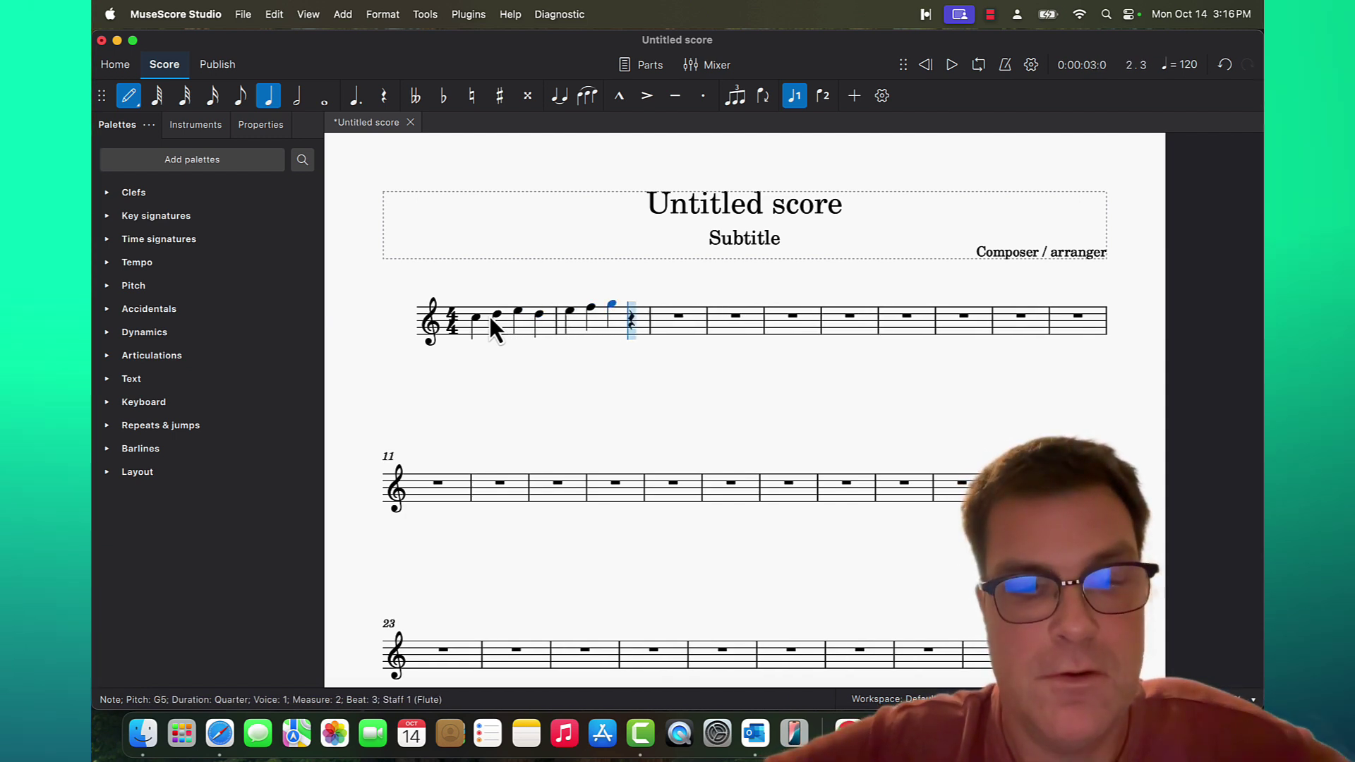
pyautogui.press('a')
# Continue up to C6, descend B A G F E to C5, then exit note input.
pyautogui.press('b')
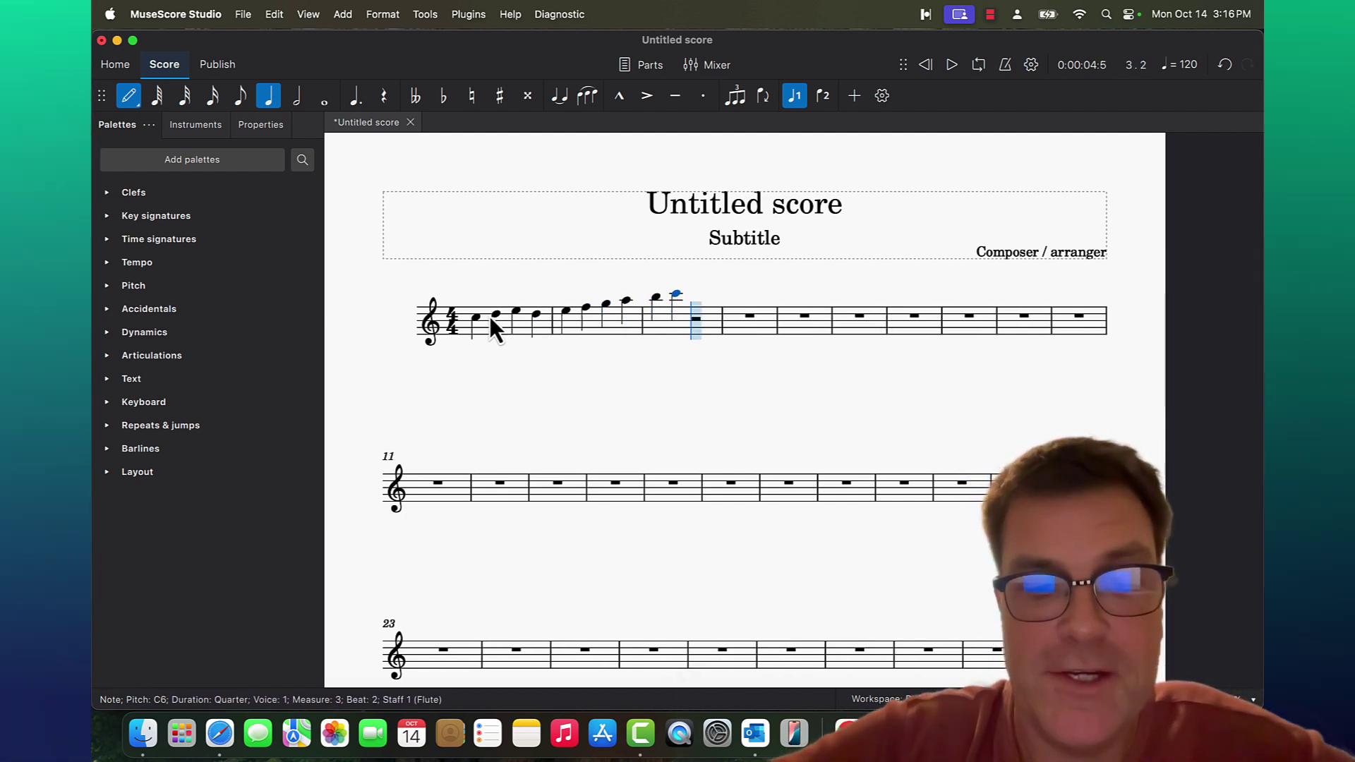
pyautogui.press('c')
pyautogui.press('b')
pyautogui.press('a')
pyautogui.press('g')
pyautogui.press('f')
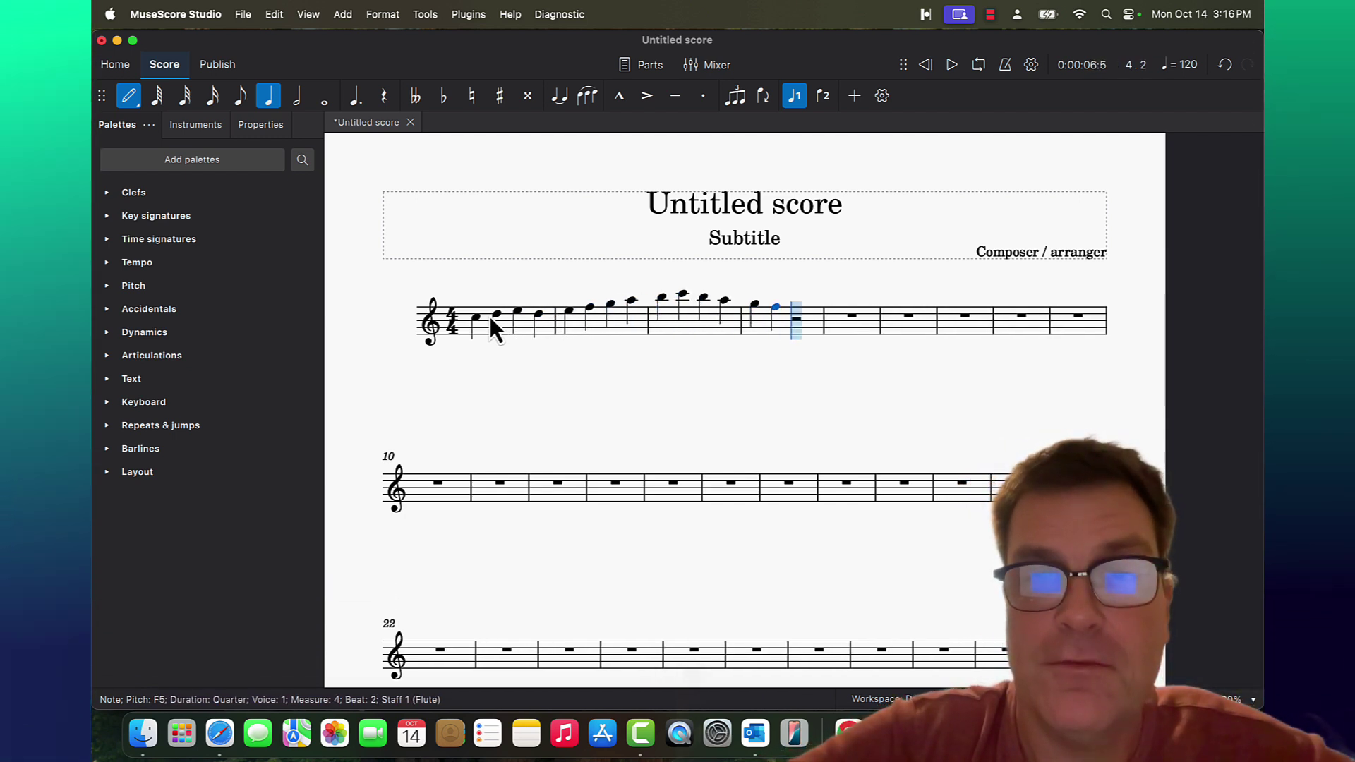
pyautogui.press('e')
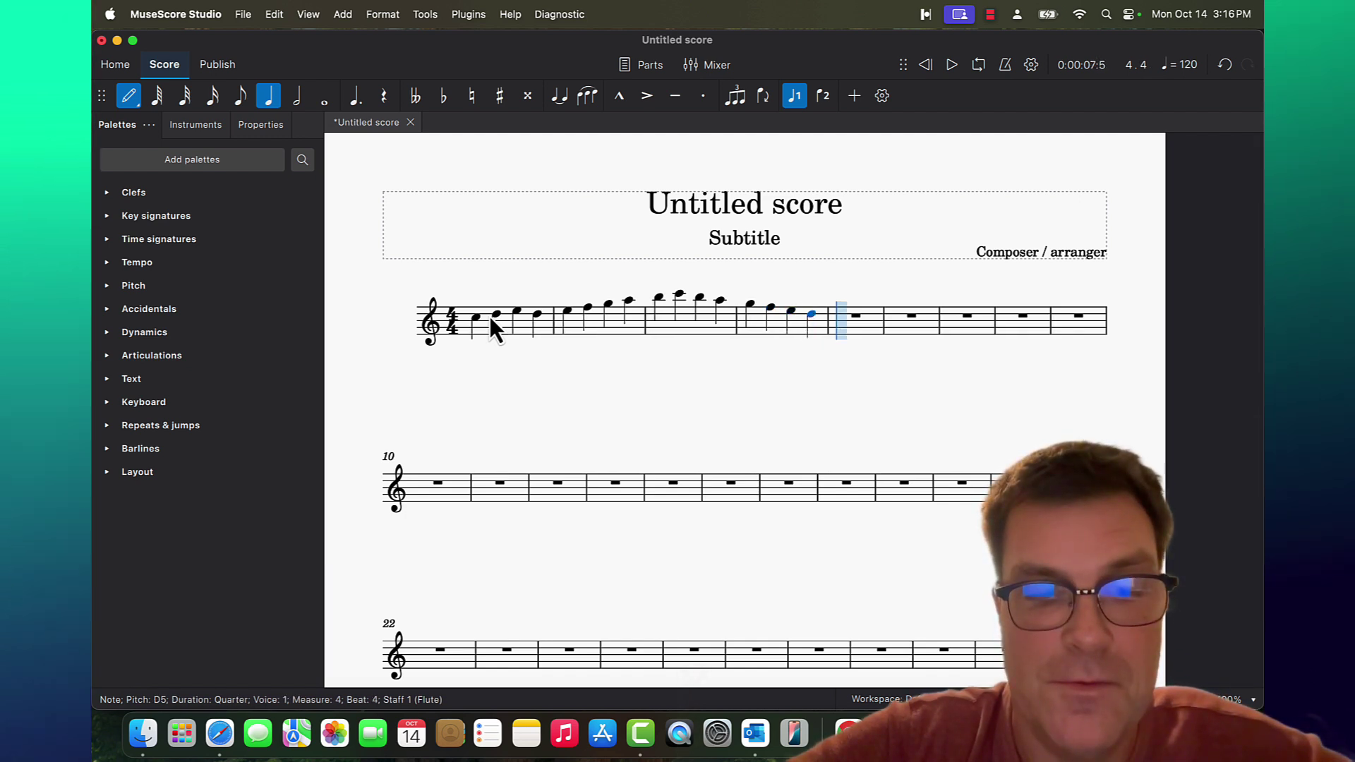
pyautogui.press('c')
pyautogui.press('Escape')
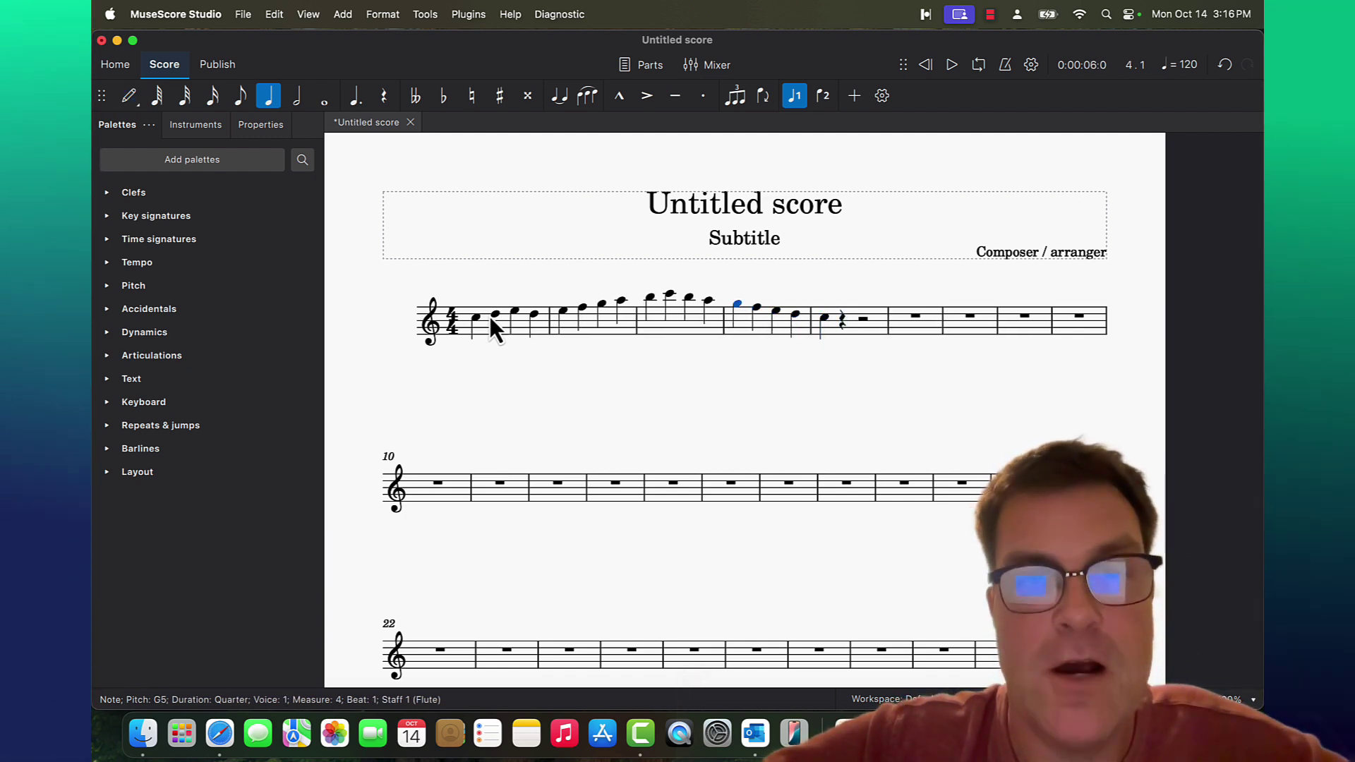
pyautogui.hotkey('ctrl', 'Left')
pyautogui.hotkey('ctrl', 'Left')
pyautogui.hotkey('ctrl', 'Left')
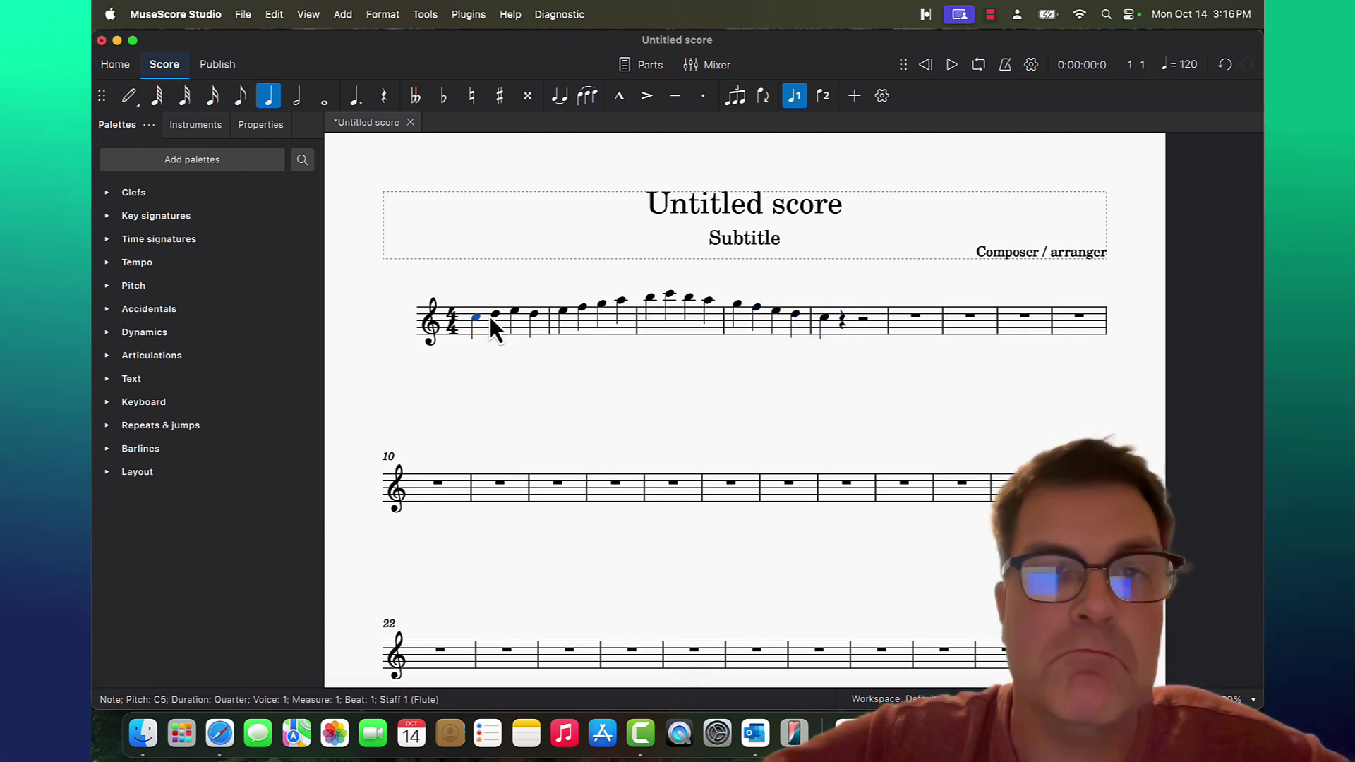
# Slur measure 1 (S), make measure 2 staccato (Shift+S), and accent measure 3 (Shift+V).
pyautogui.hotkey('shift', 'Right')
pyautogui.hotkey('shift', 'Right')
pyautogui.press('s')
pyautogui.press('Right')
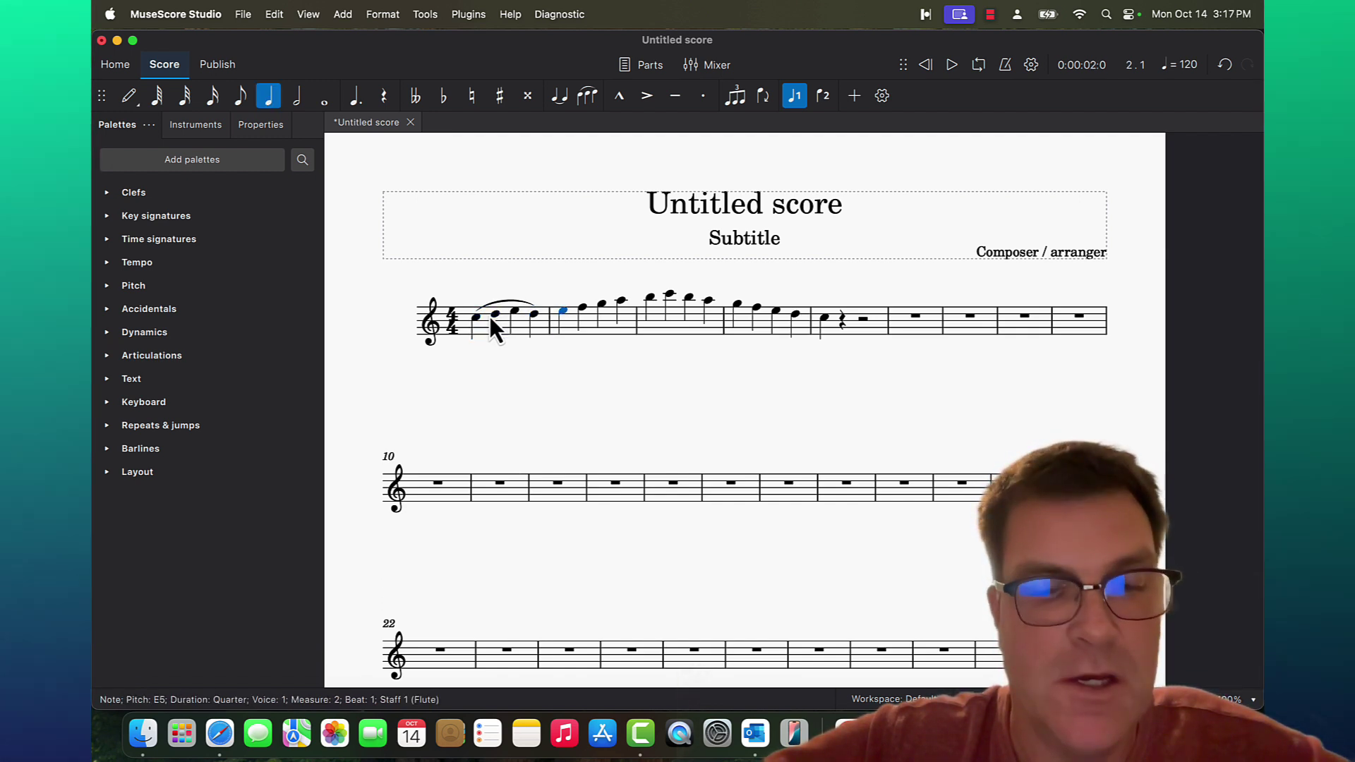
pyautogui.hotkey('shift', 'Right')
pyautogui.hotkey('shift', 'Right')
pyautogui.hotkey('shift', 'Right')
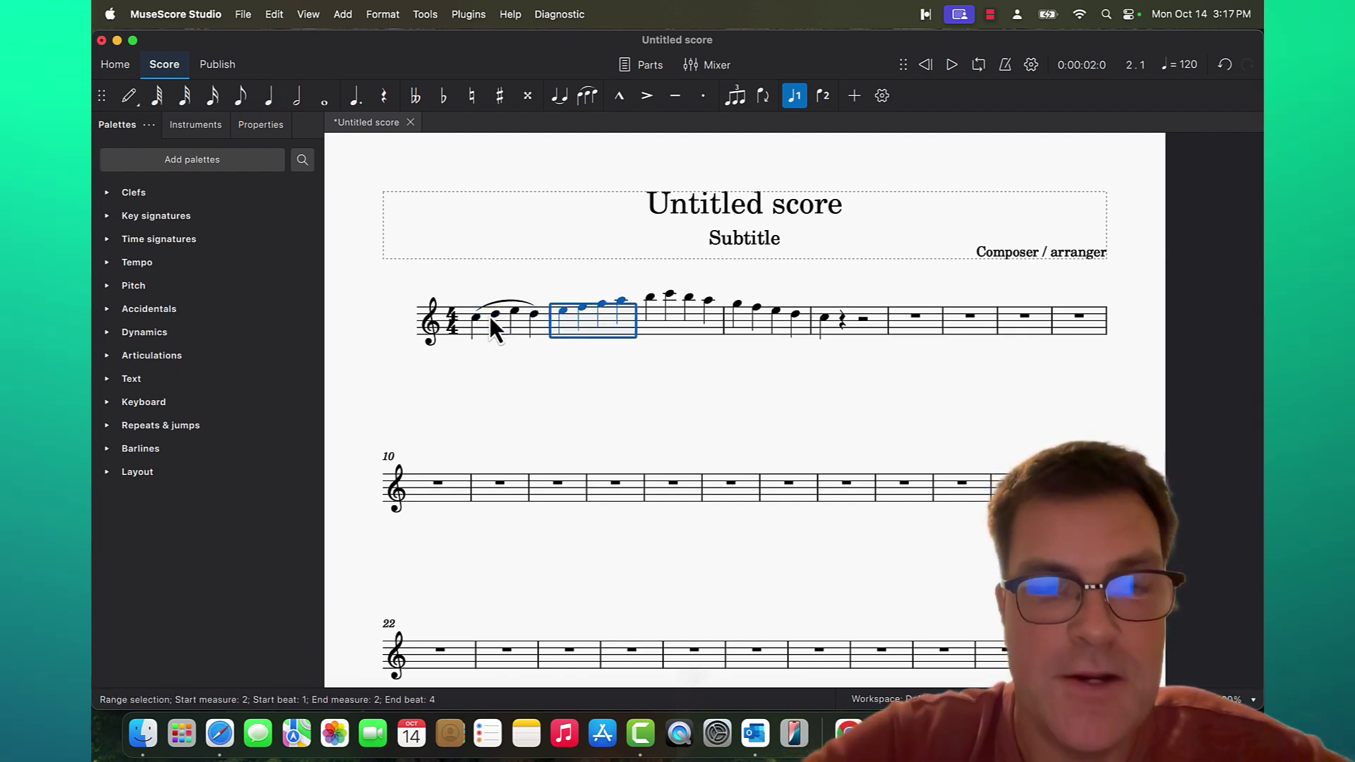
pyautogui.hotkey('shift', 's')
pyautogui.press('Right')
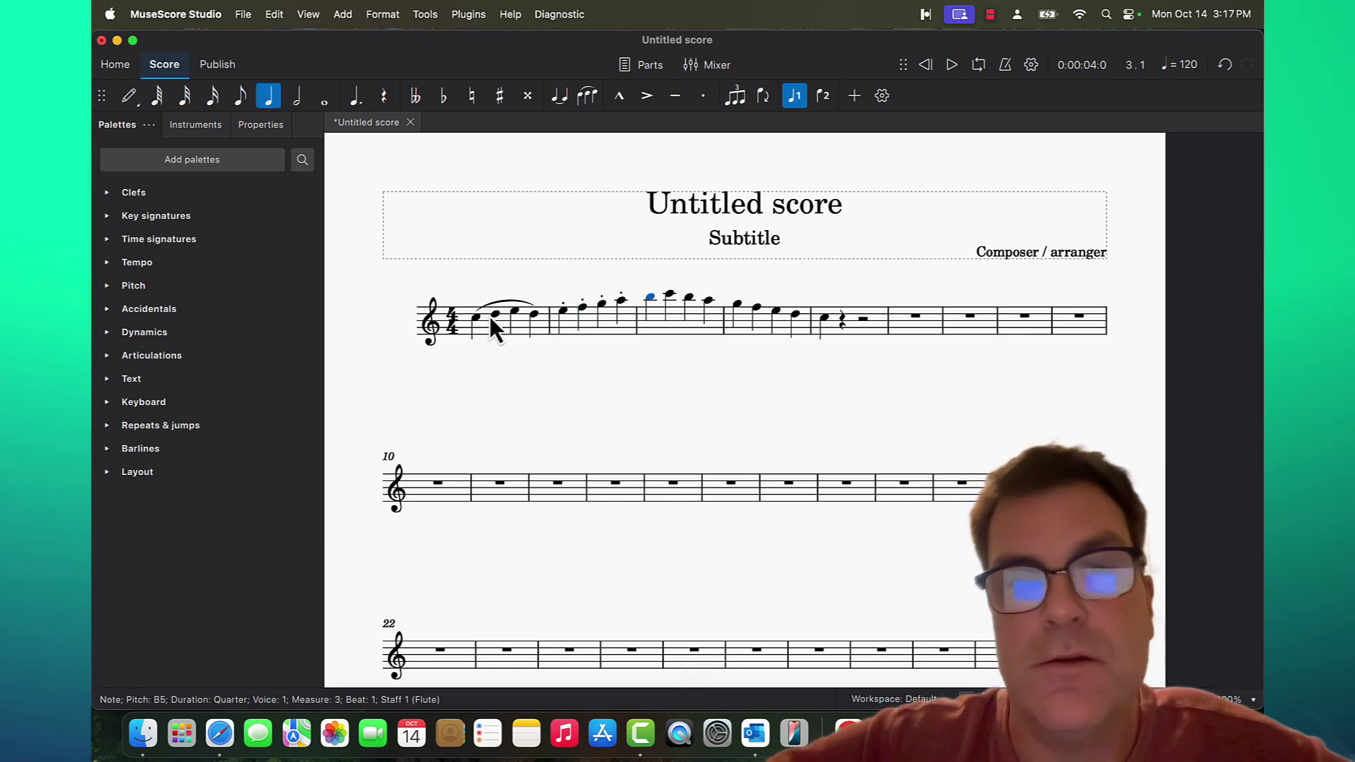
pyautogui.hotkey('shift', 'Right')
pyautogui.hotkey('shift', 'Right')
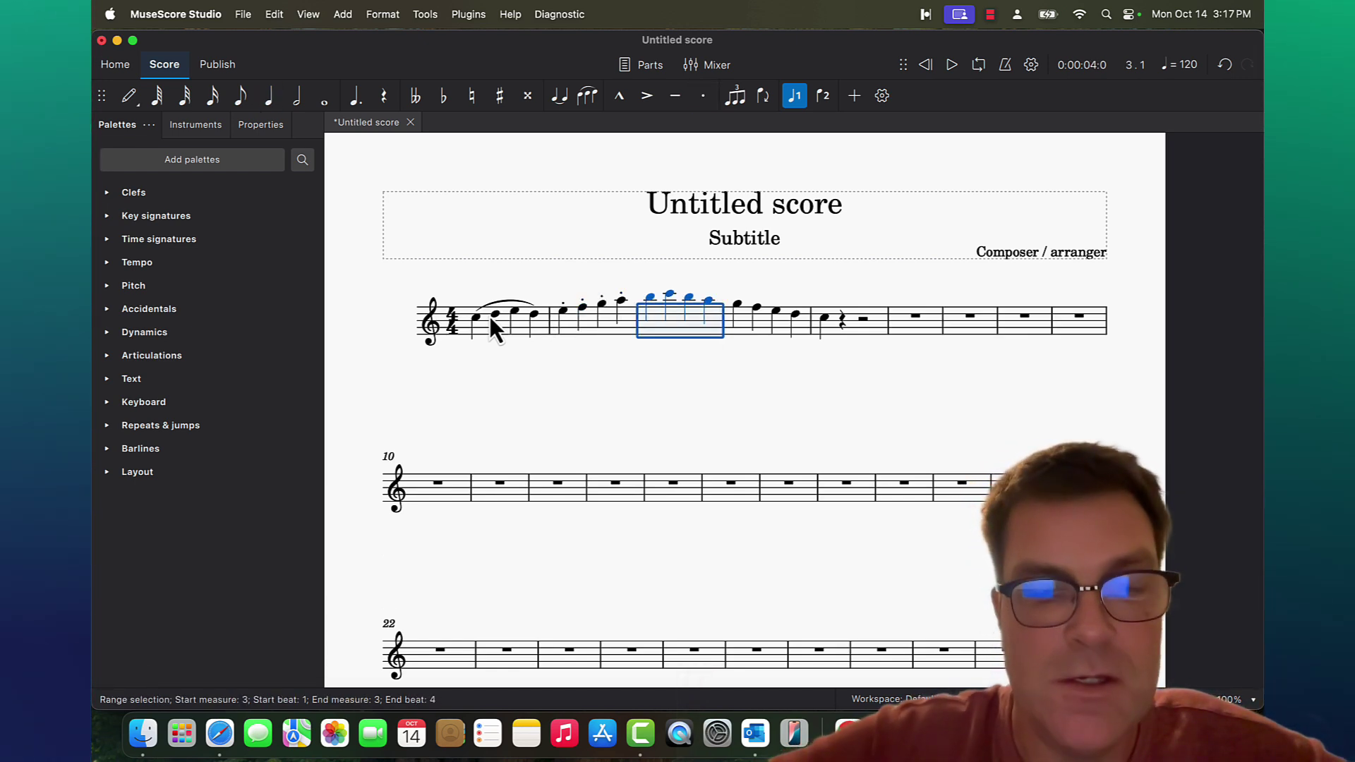
pyautogui.hotkey('shift', 'v')
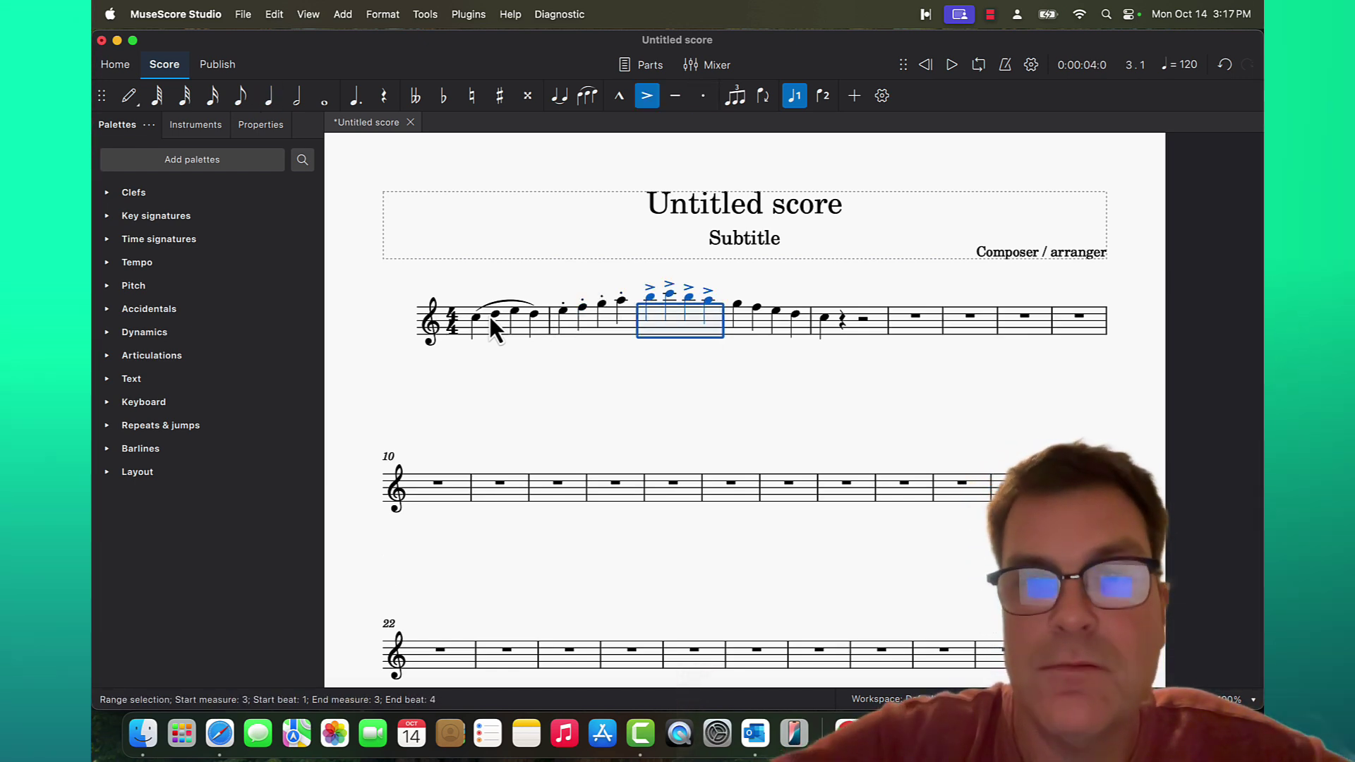
pyautogui.press('Right')
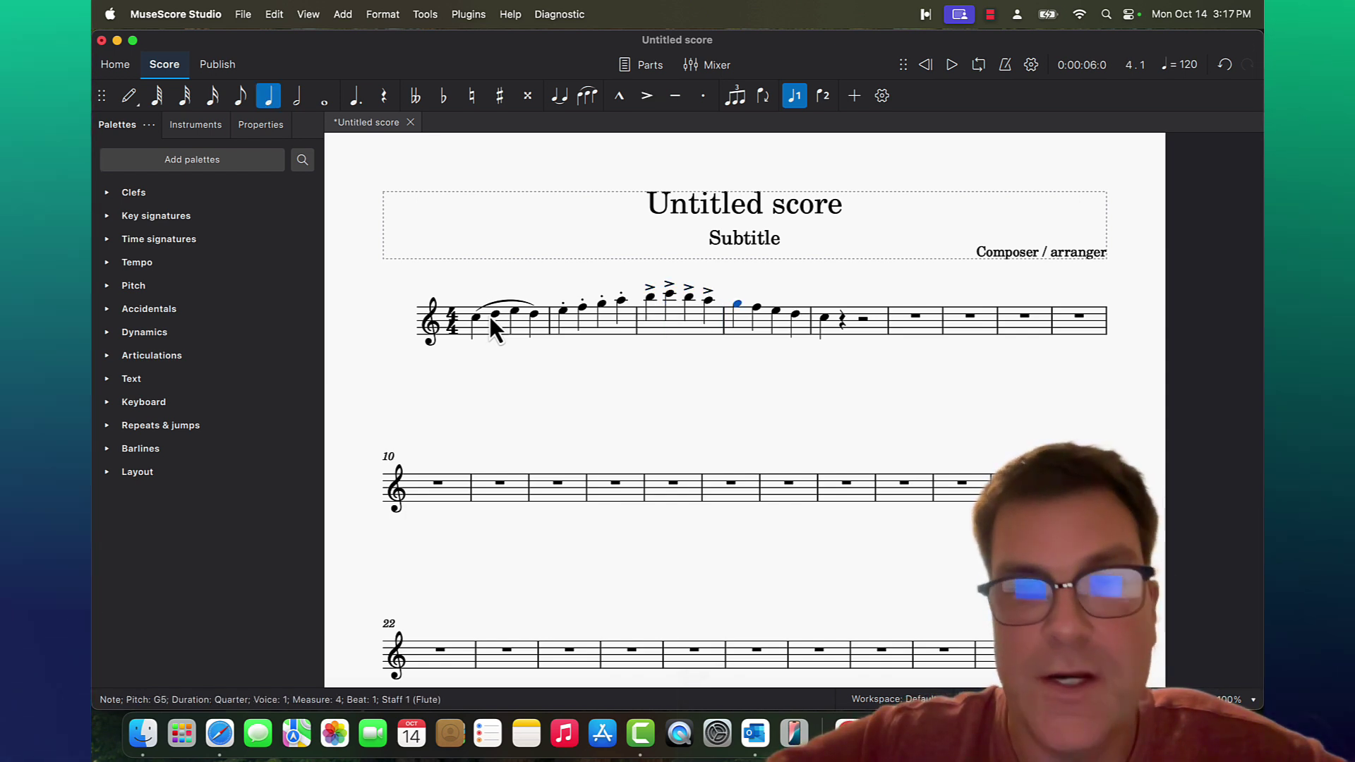
pyautogui.hotkey('shift', 'Right')
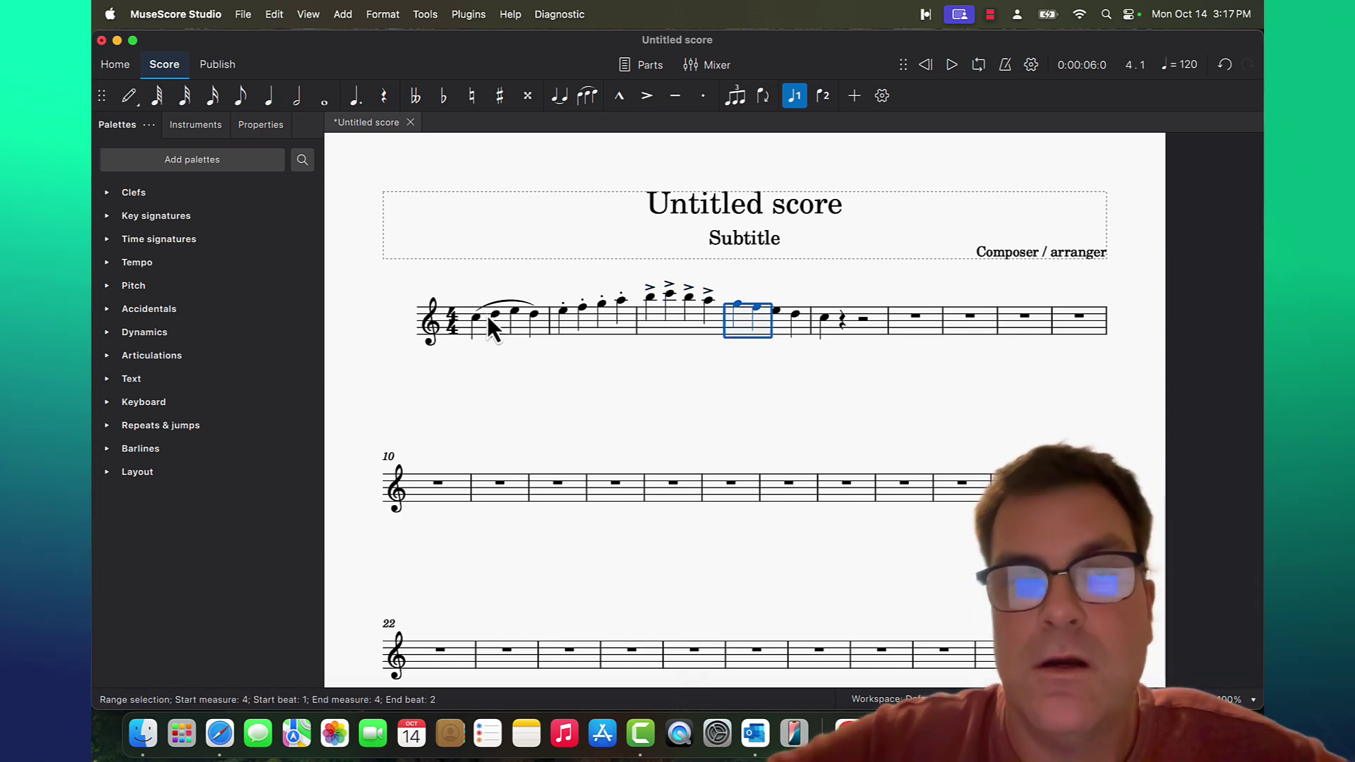
# Add a forte at the start of measure 4 and a piano on its beat-3 E5.
pyautogui.click(109, 331)
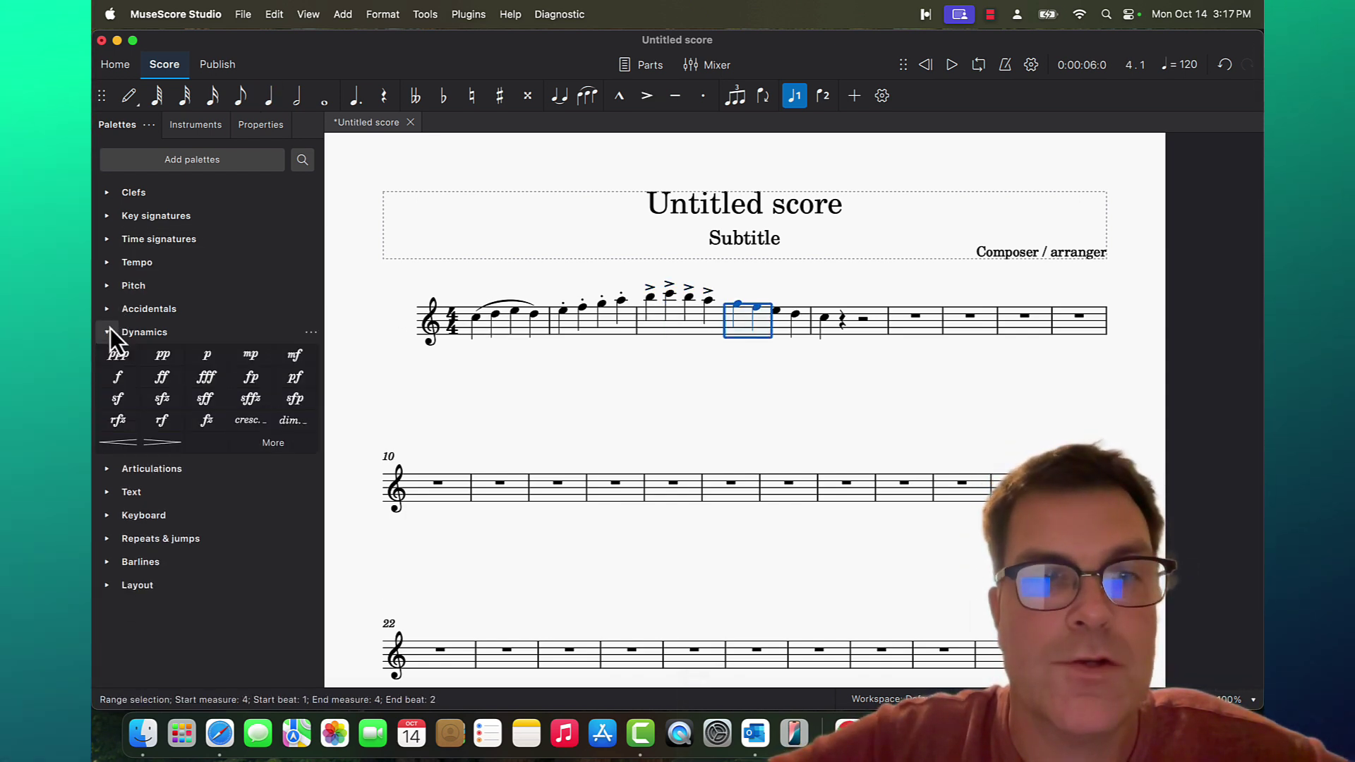
pyautogui.click(118, 376)
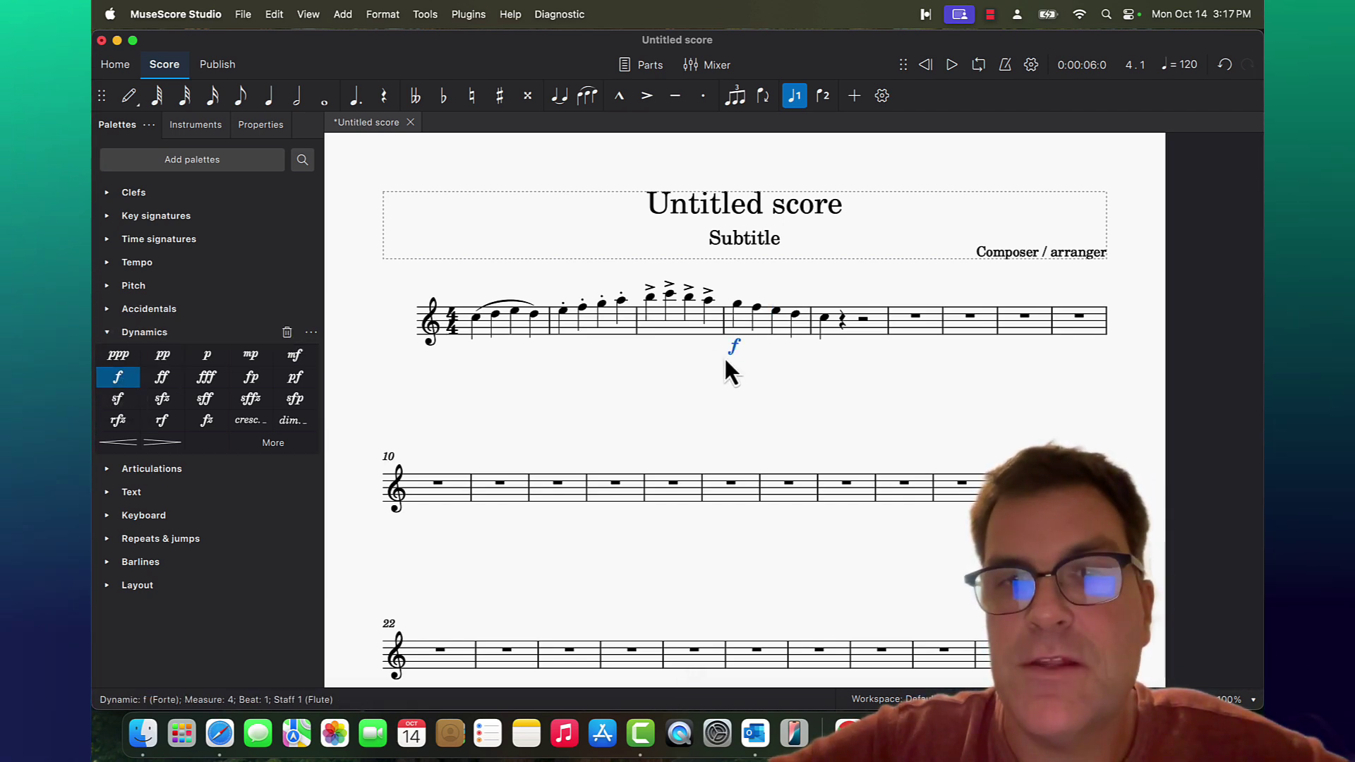
pyautogui.click(775, 310)
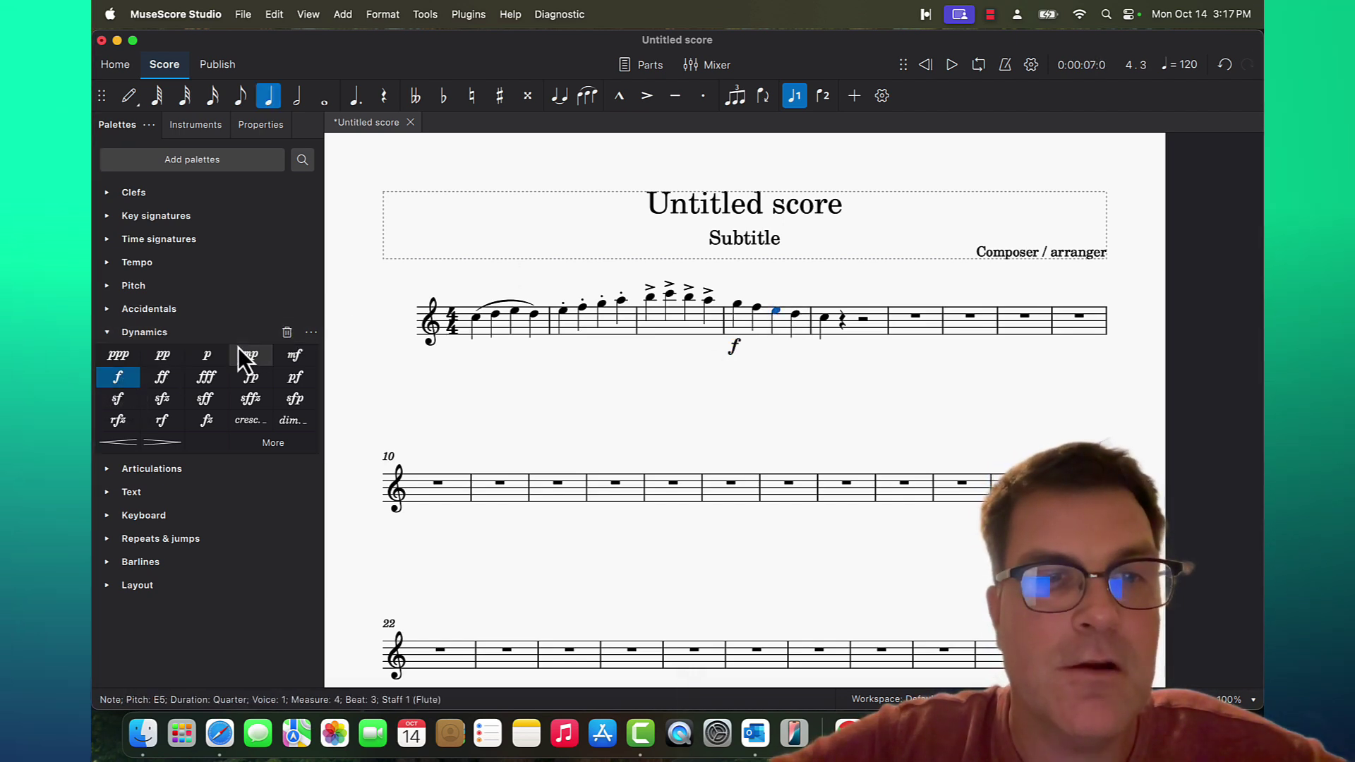
pyautogui.click(213, 356)
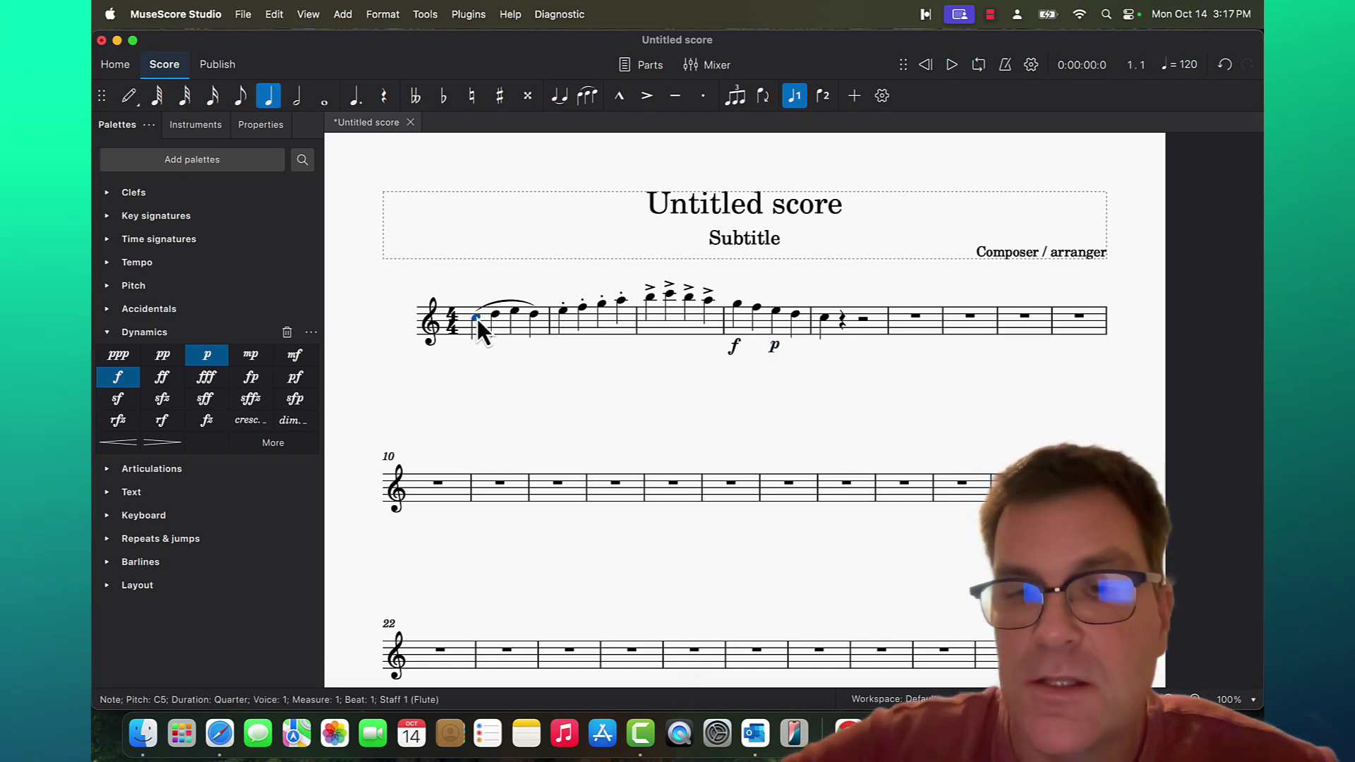
# Raise the volume, play and stop the scale, then start saving with Cmd+S.
pyautogui.press('XF86AudioRaiseVolume')
pyautogui.press('space')
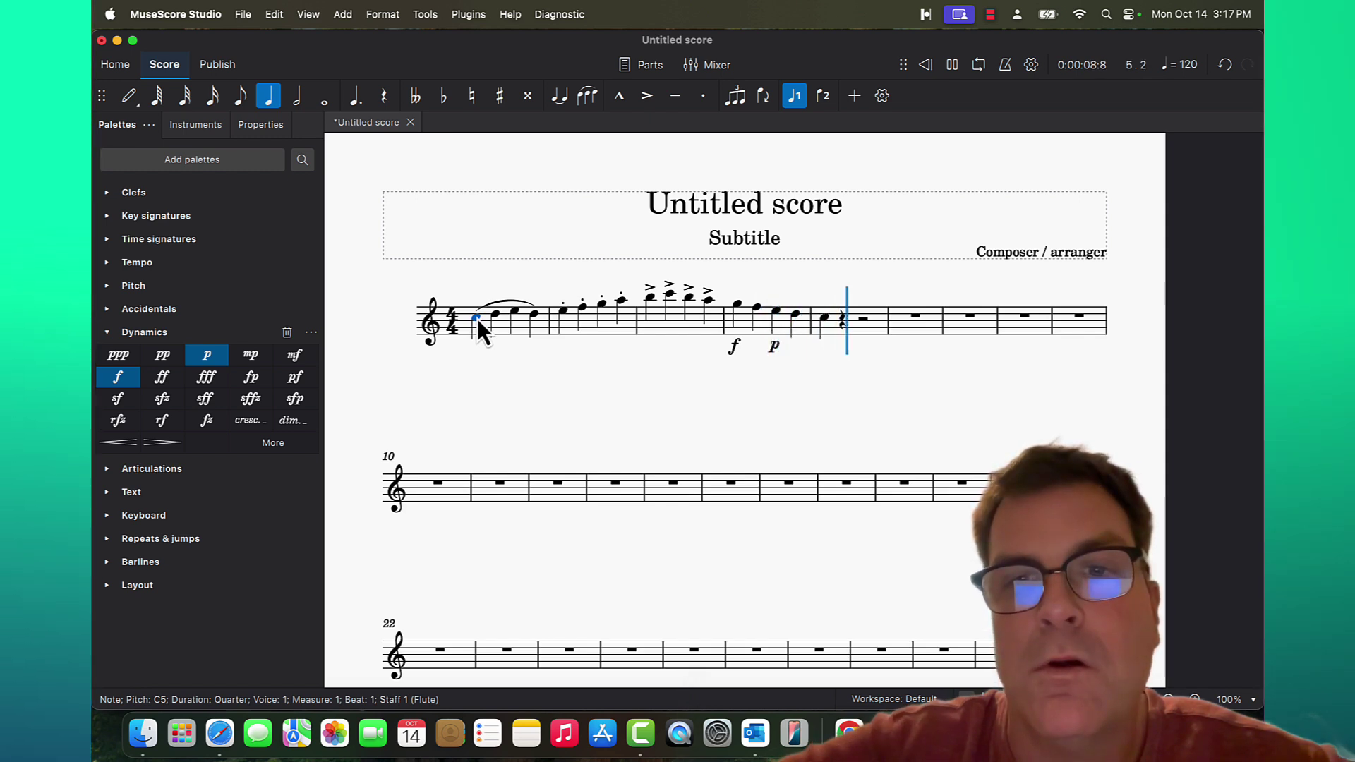
pyautogui.press('space')
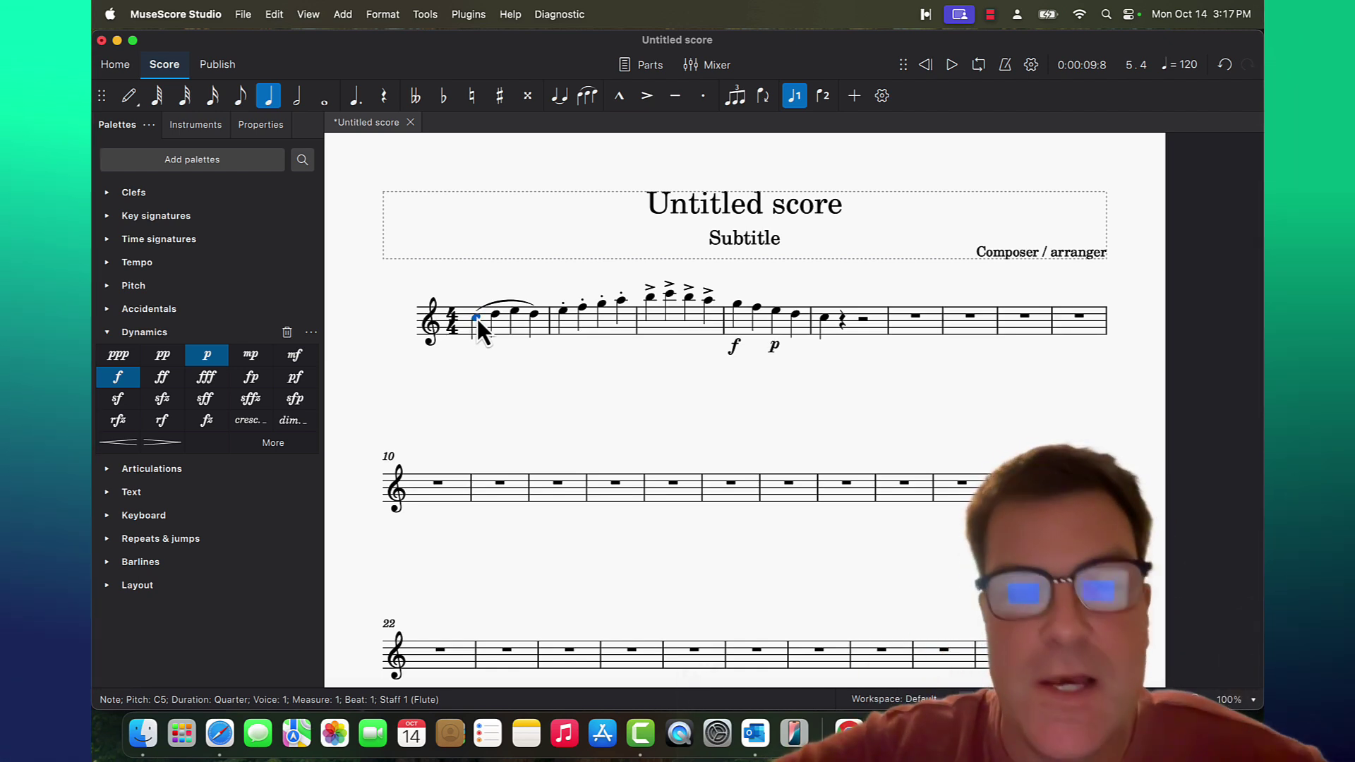
pyautogui.press('super+s')
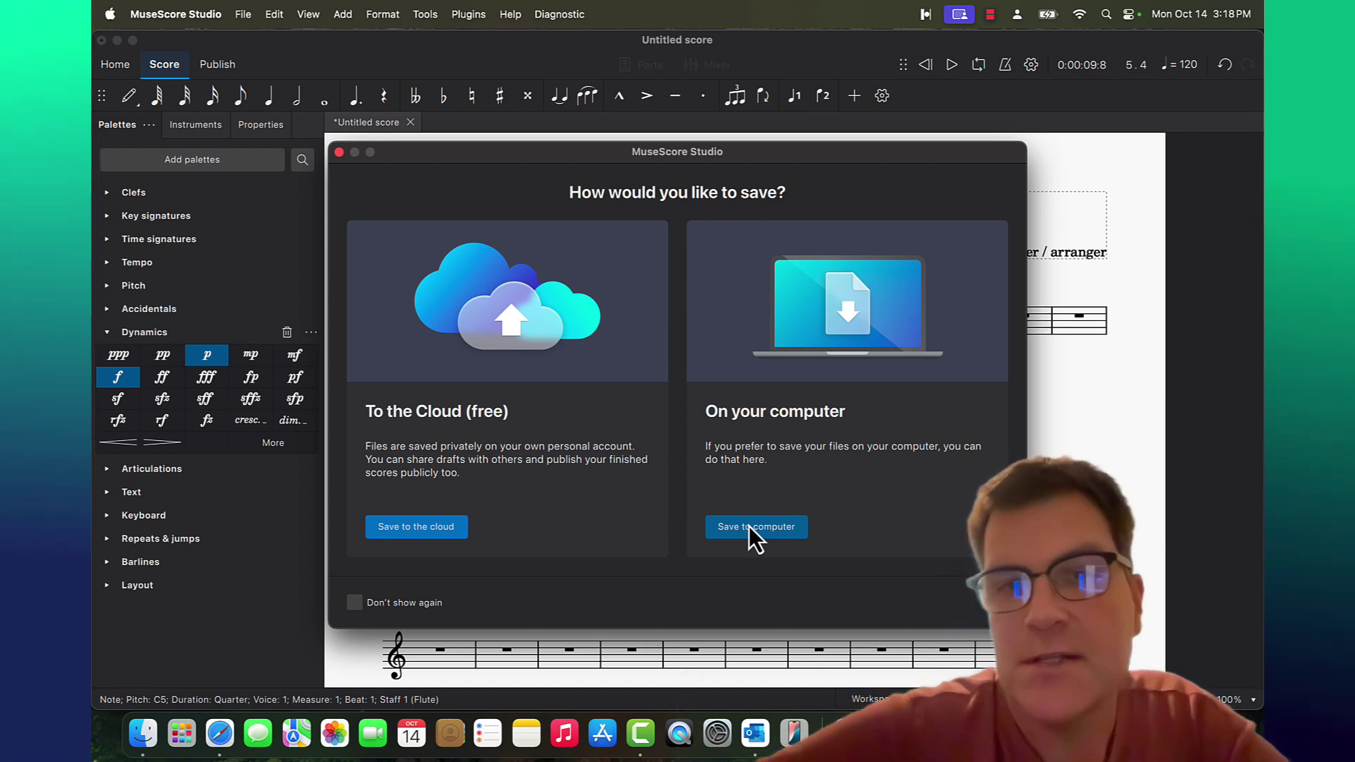
# Save the score to this computer as 'flute sound test'.
pyautogui.click(748, 526)
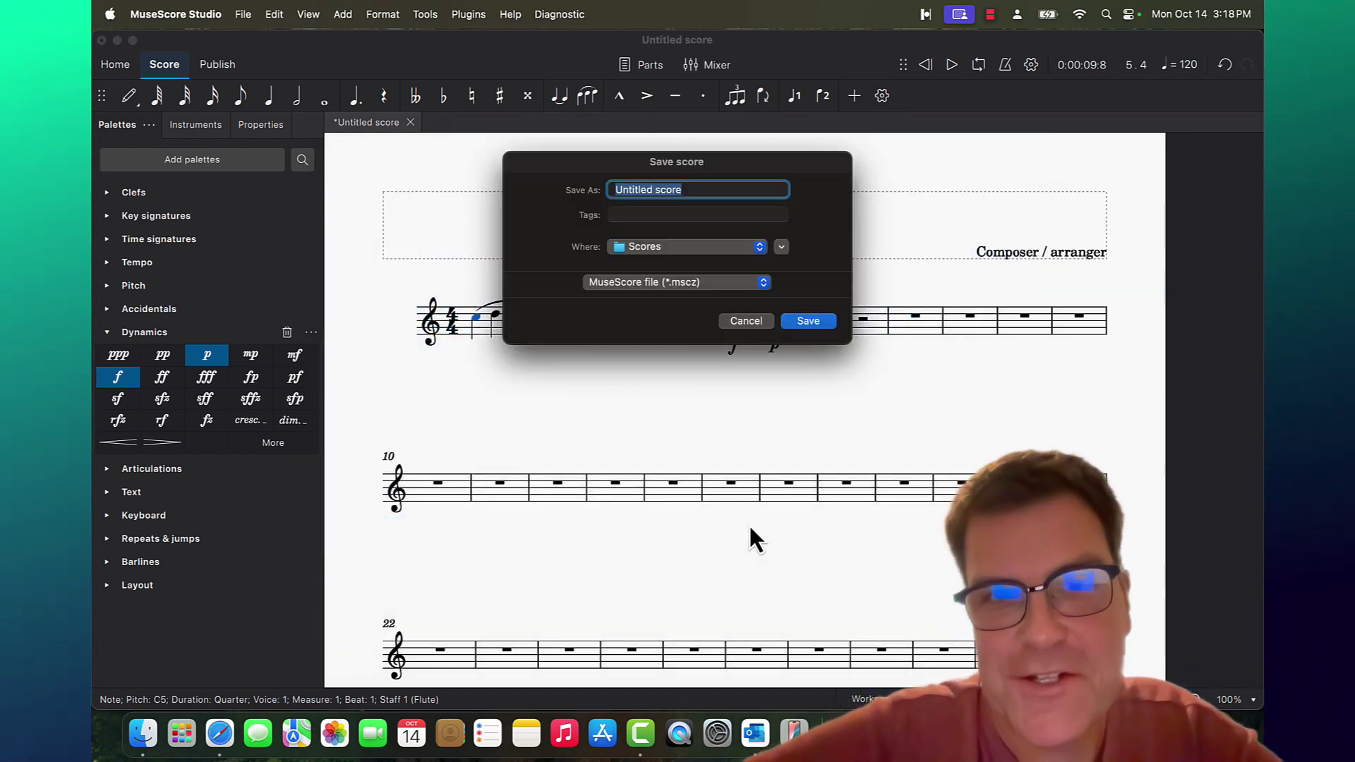
pyautogui.write('flu')
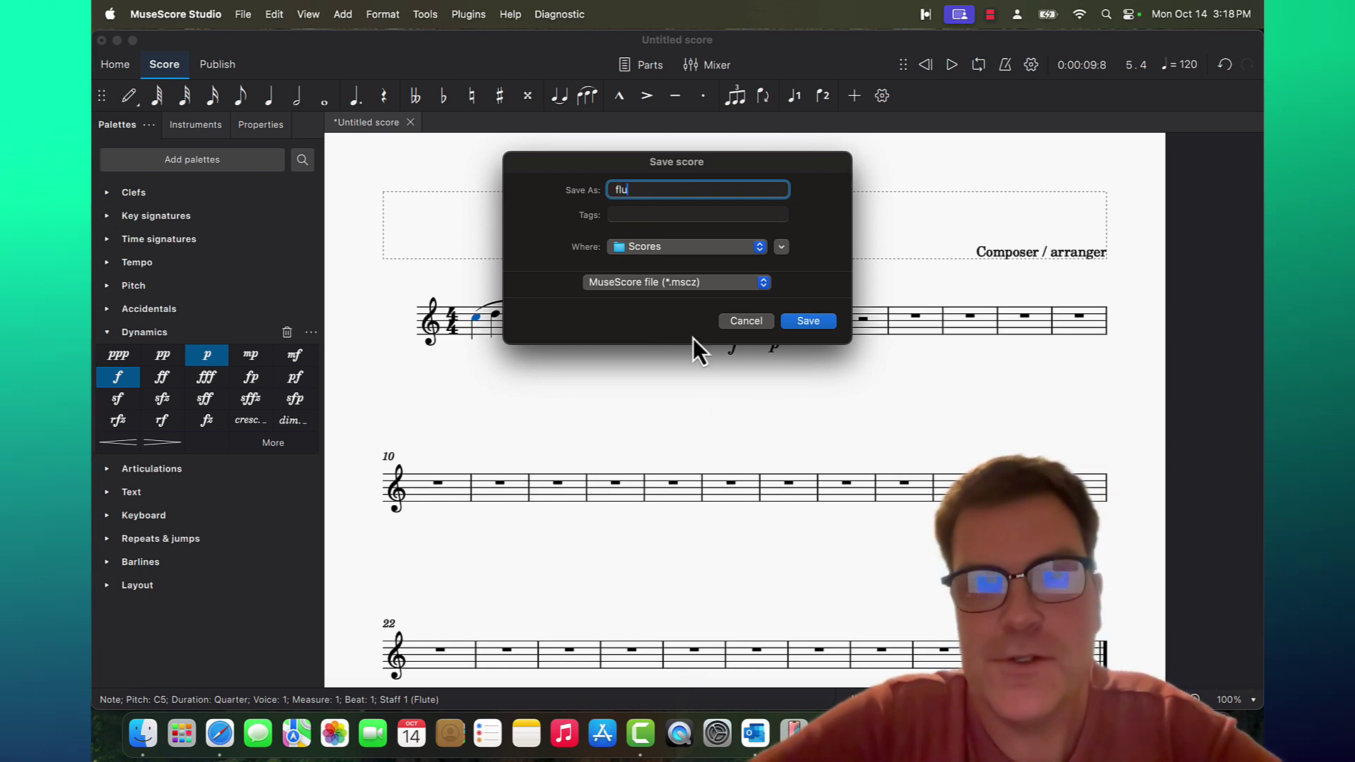
pyautogui.write('te s')
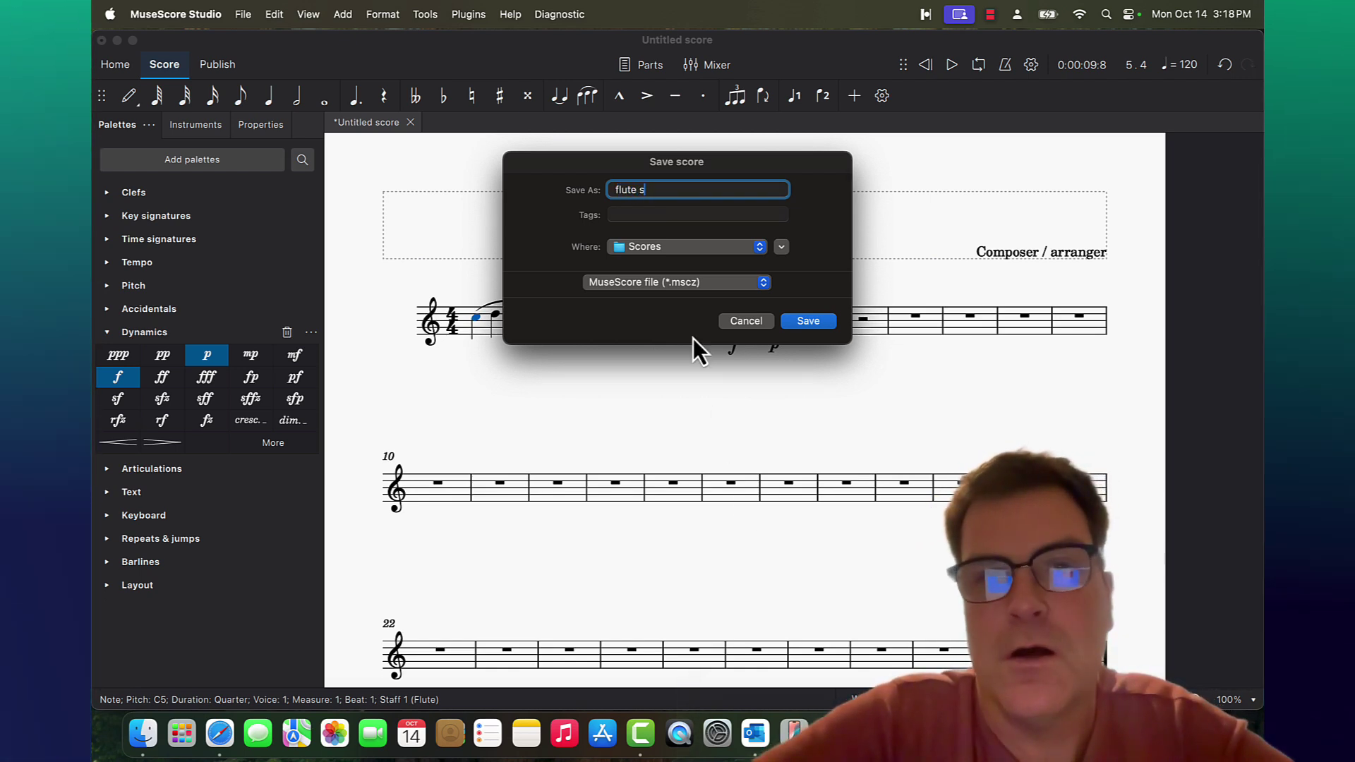
pyautogui.write('ound test')
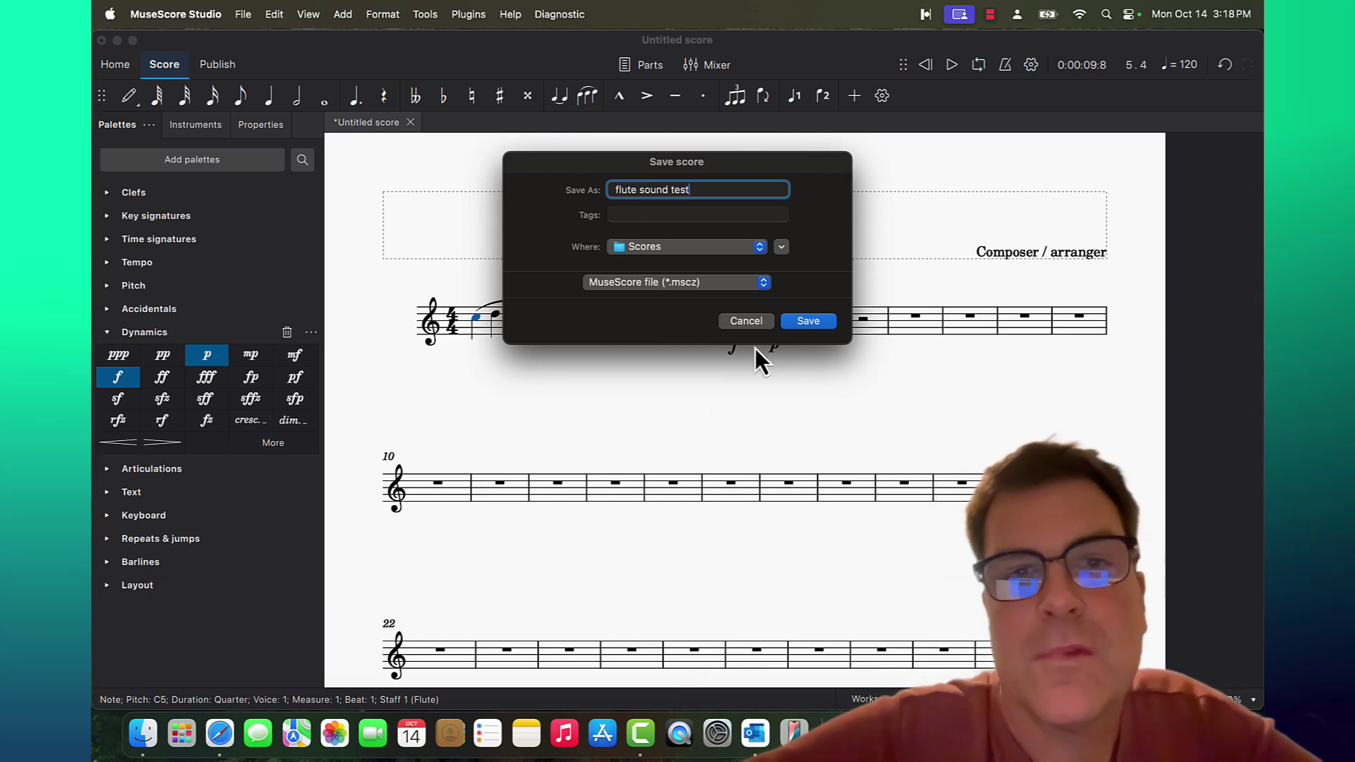
pyautogui.click(809, 321)
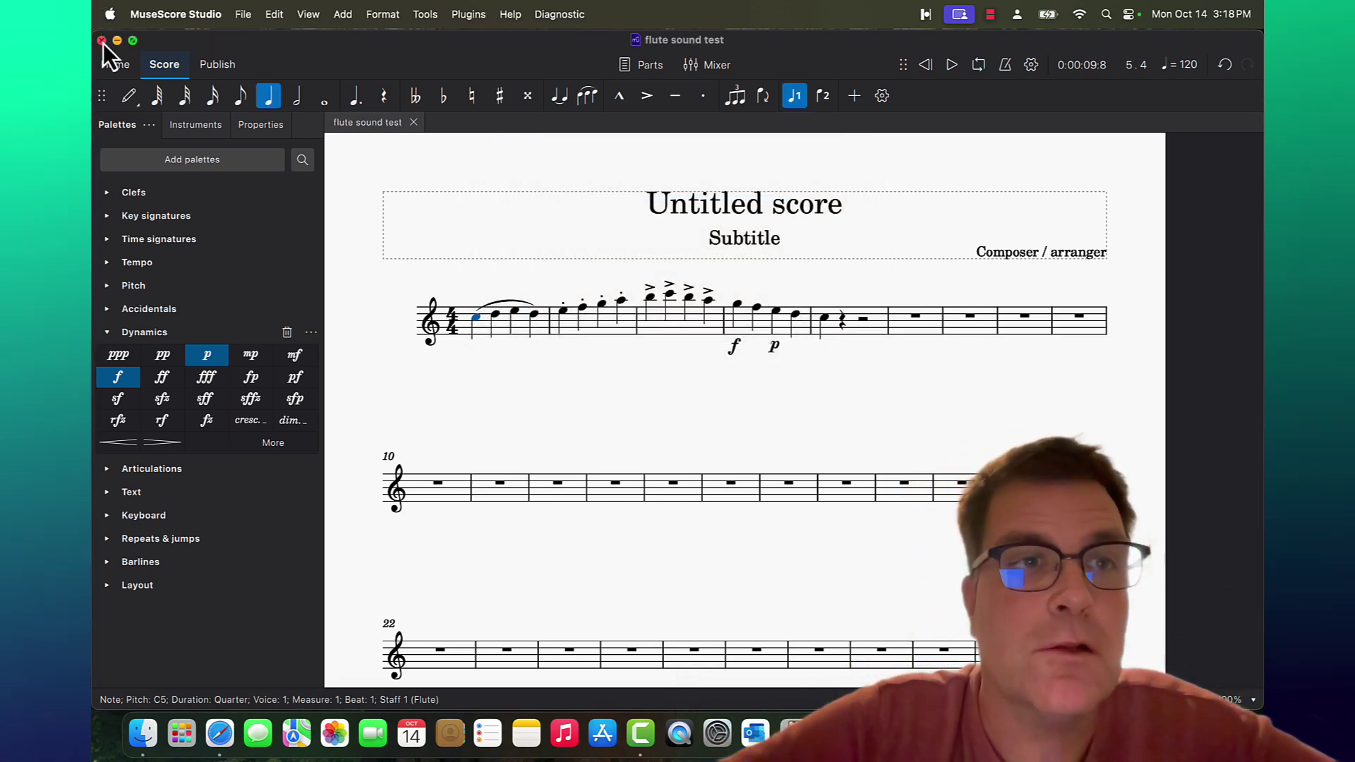
# Close the MuseScore Studio window and launch Muse Hub from the Dock.
pyautogui.click(101, 41)
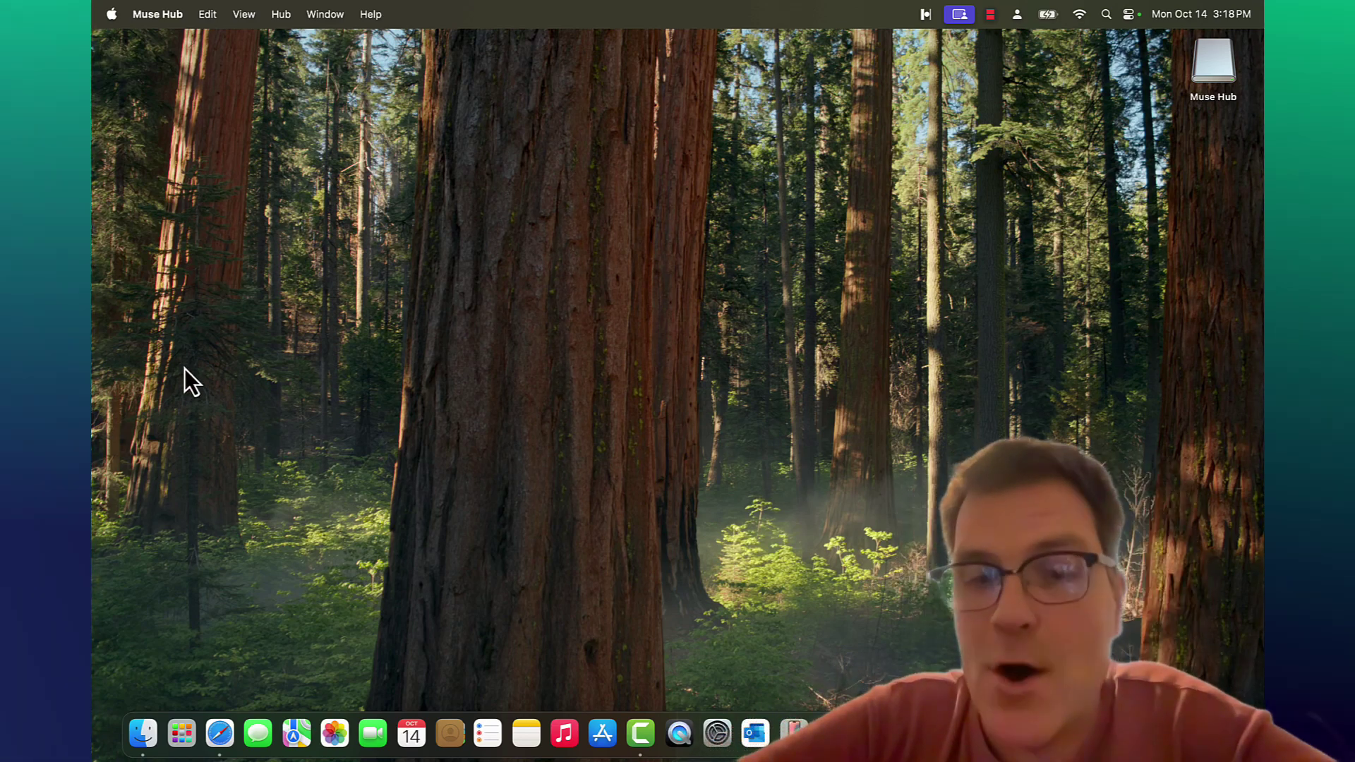
pyautogui.click(885, 734)
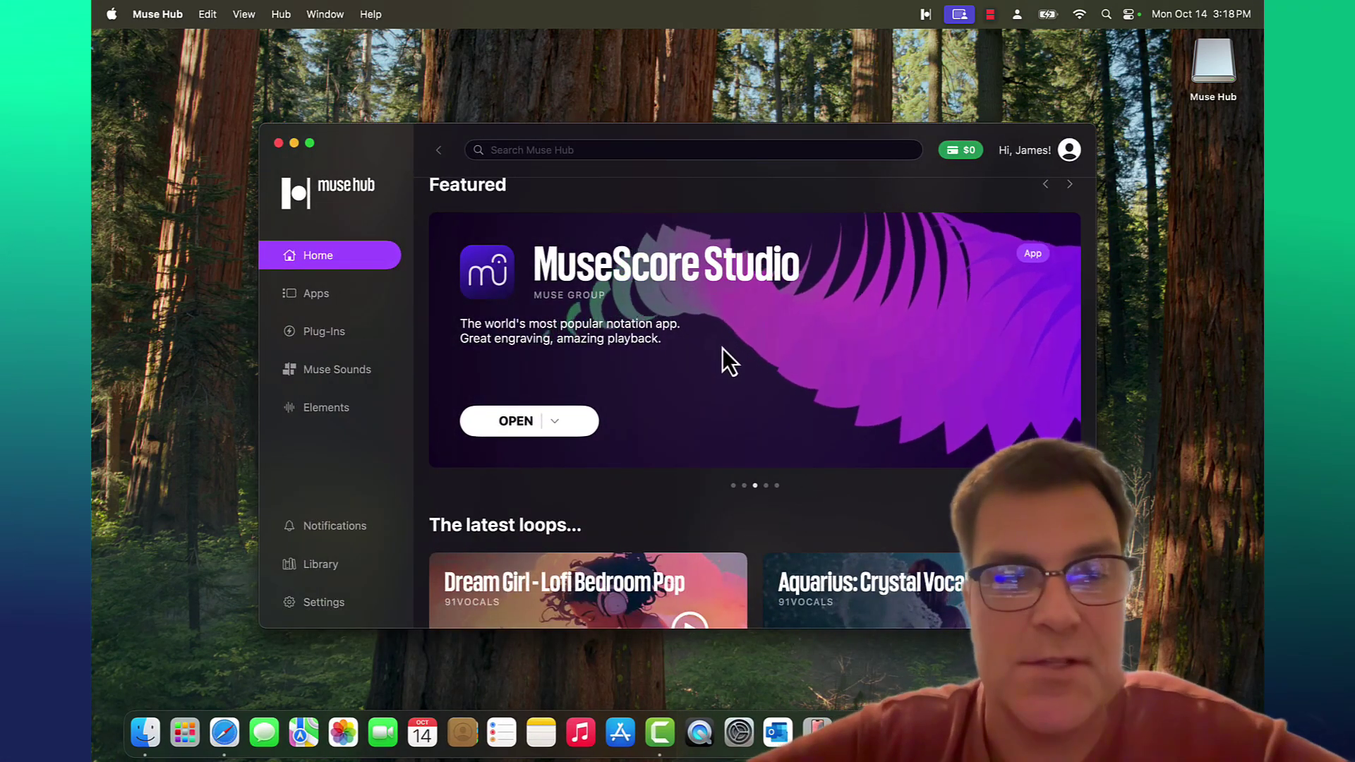
# Go to Plug-Ins > Muse Sounds and scroll down to the Free Muse Sounds row.
pyautogui.scroll(-1, 722, 348)
pyautogui.scroll(2, 722, 348)
pyautogui.scroll(1, 722, 348)
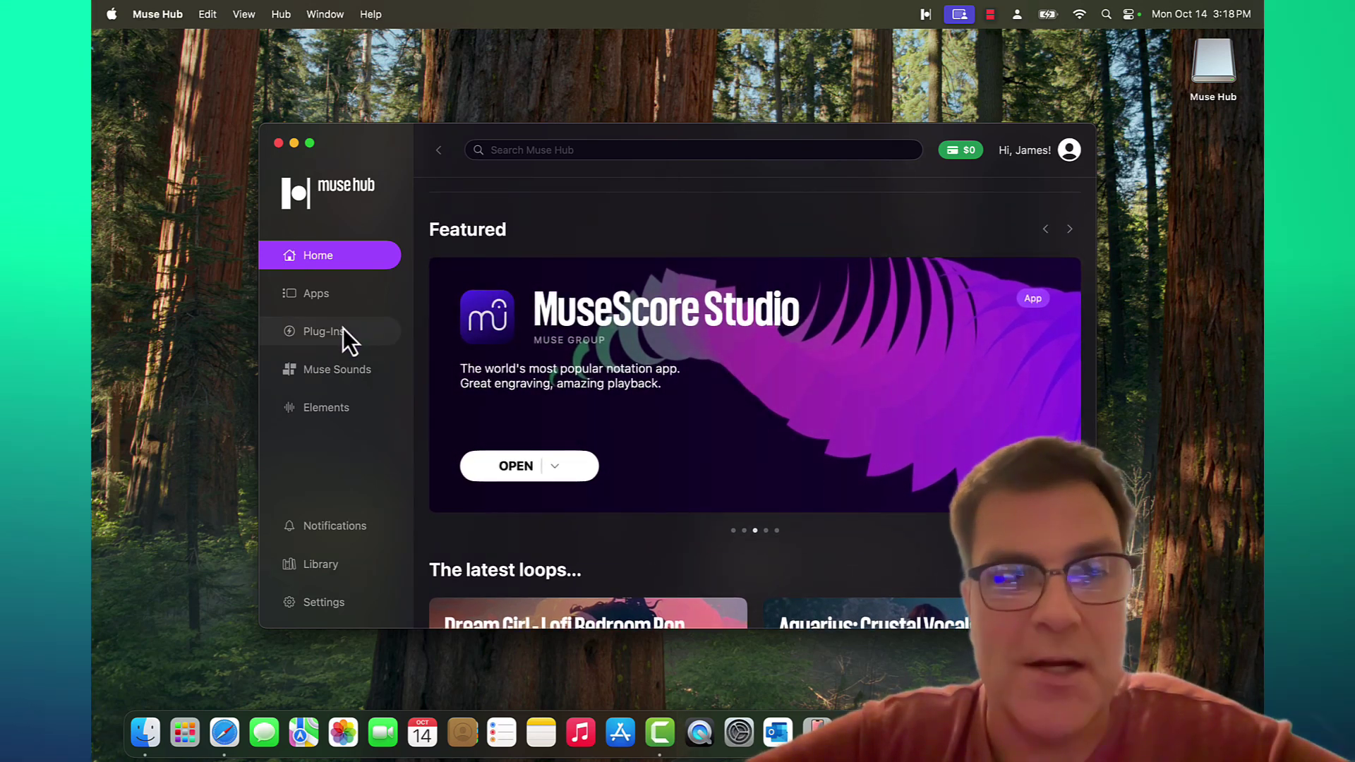
pyautogui.click(342, 328)
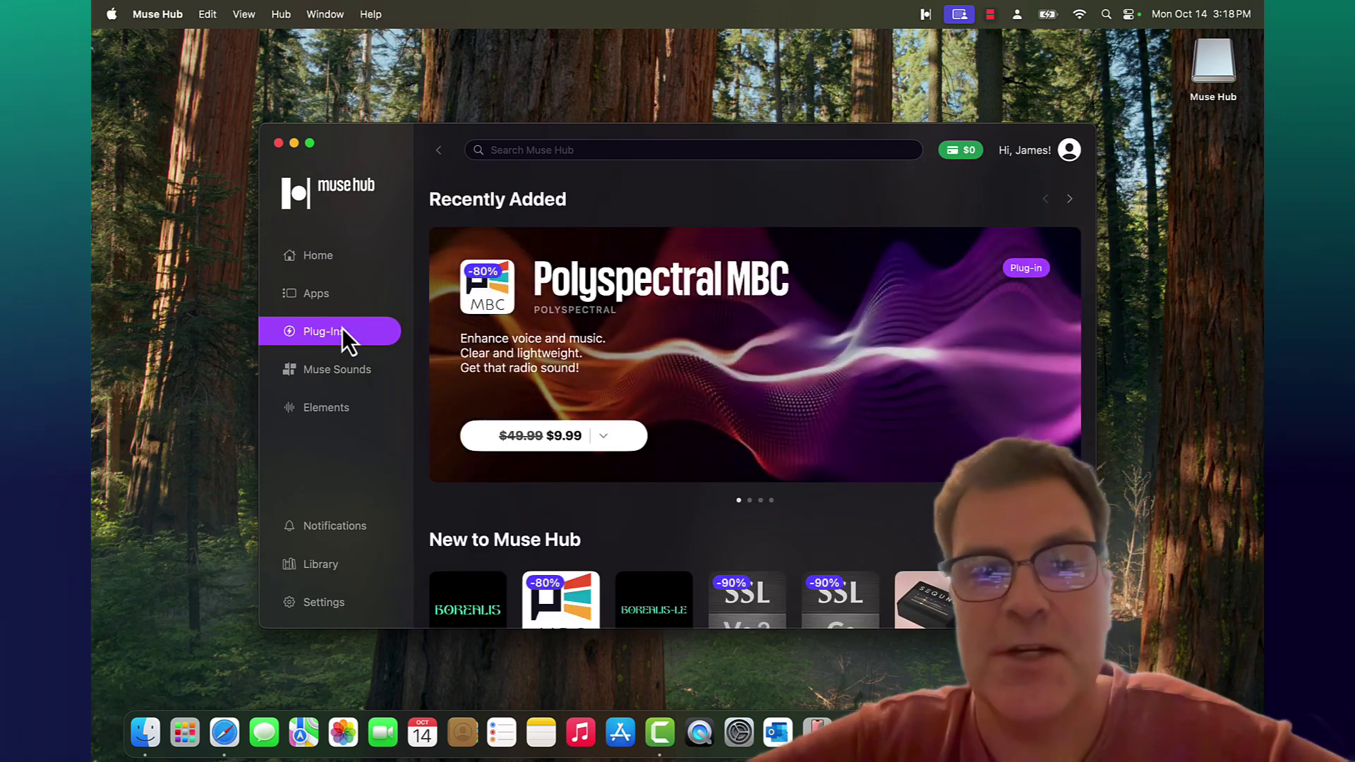
pyautogui.scroll(-5, 740, 395)
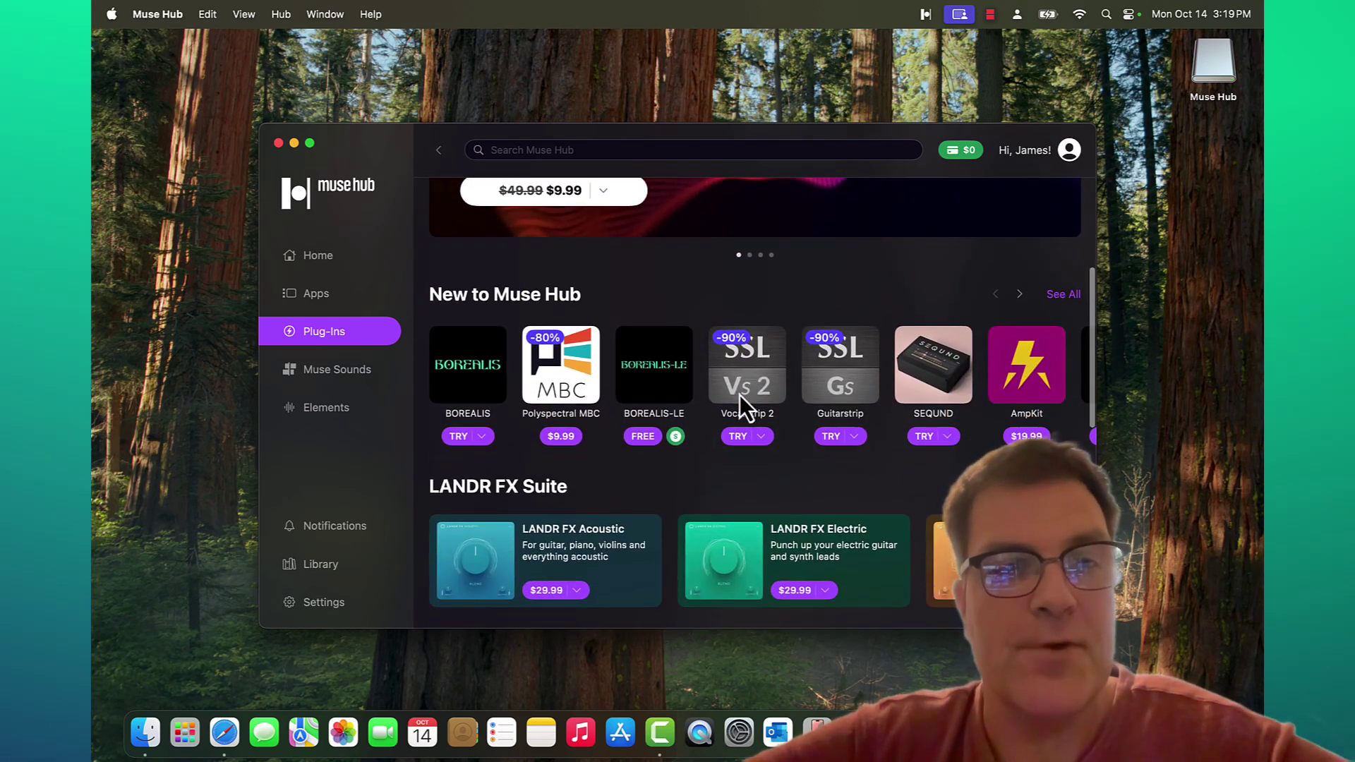
pyautogui.click(303, 375)
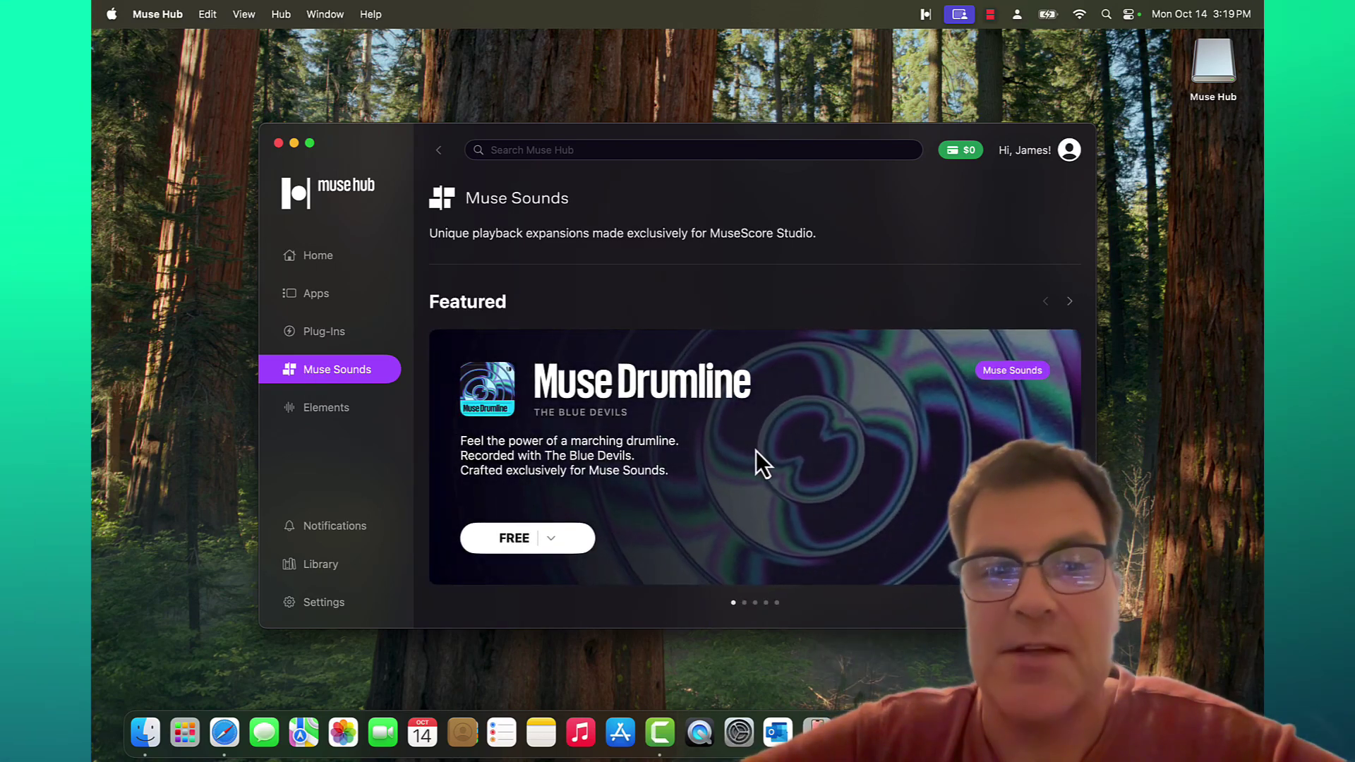
pyautogui.scroll(-5, 755, 451)
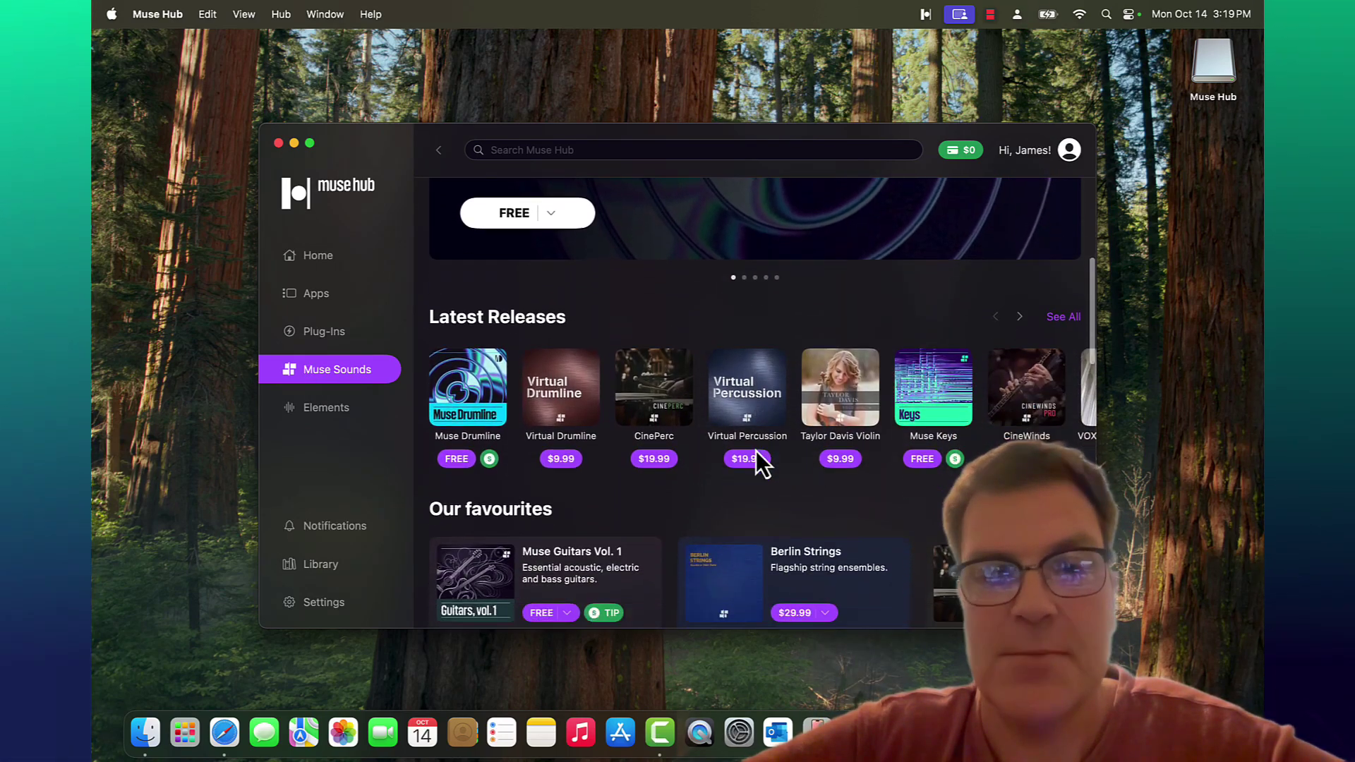
pyautogui.scroll(-4, 755, 451)
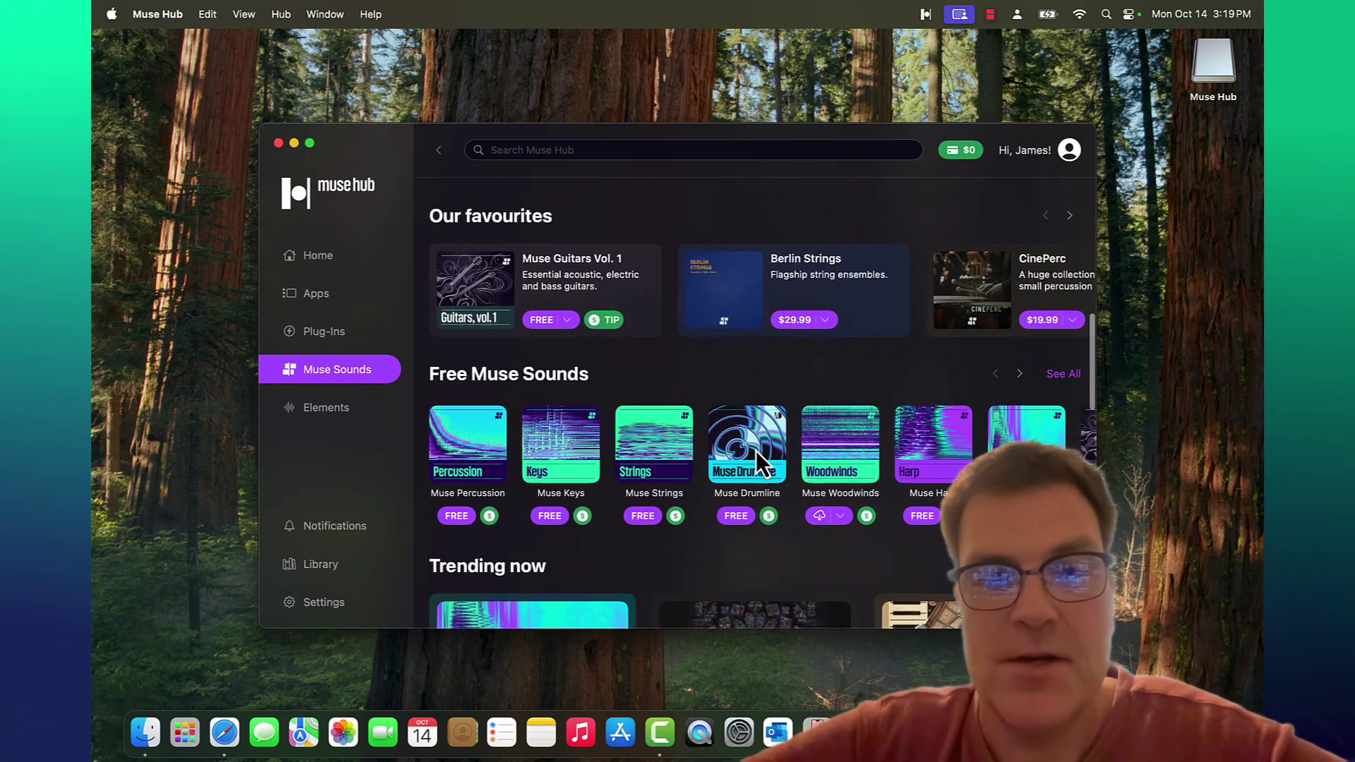
pyautogui.scroll(-1, 756, 450)
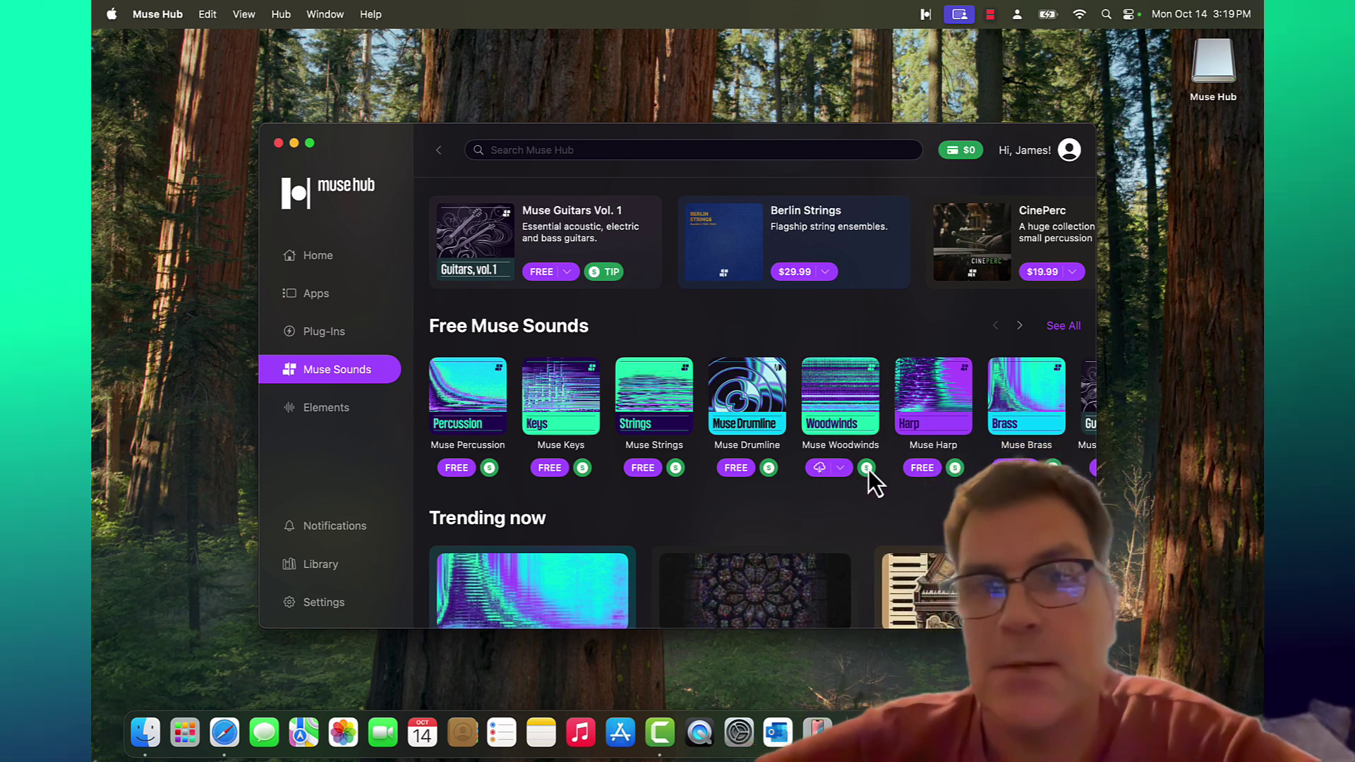
# Check the Muse Woodwinds download details, then download it until it shows as installed.
pyautogui.click(841, 468)
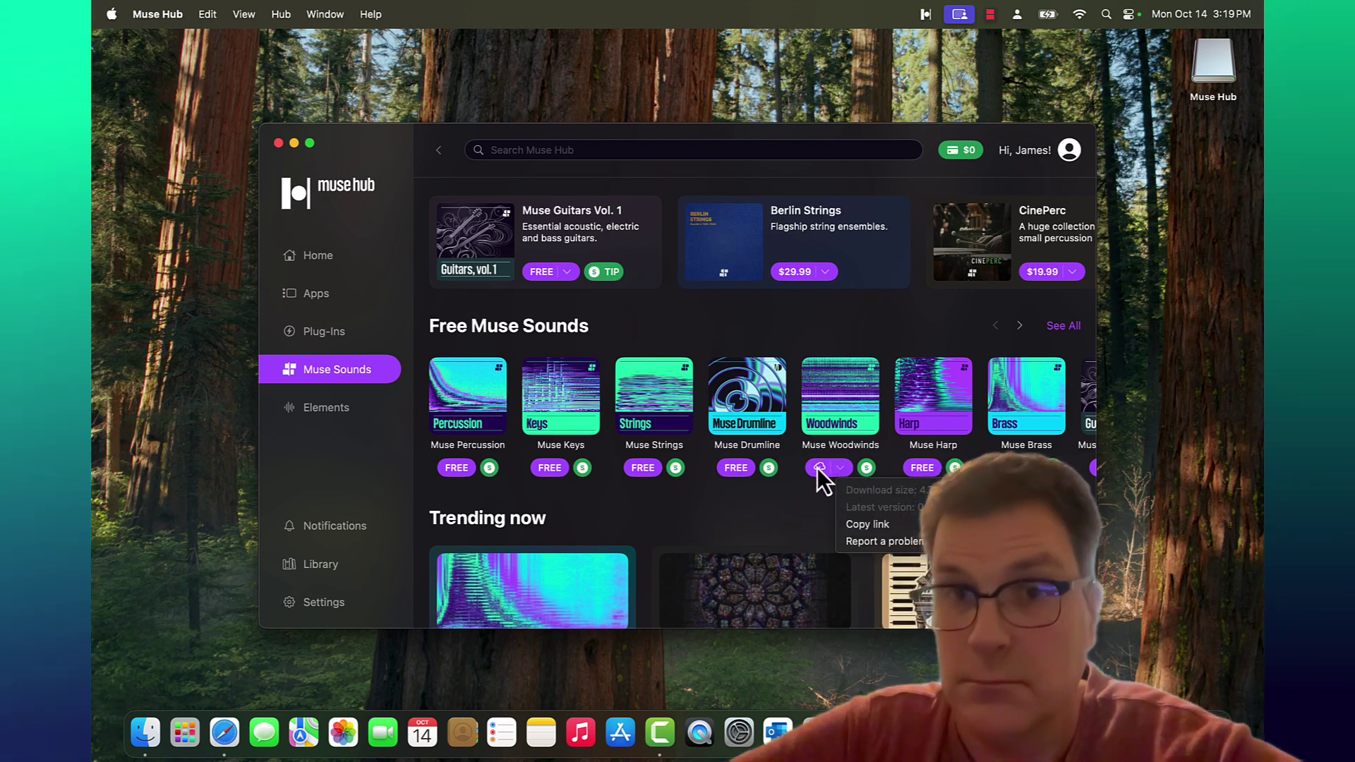
pyautogui.click(819, 468)
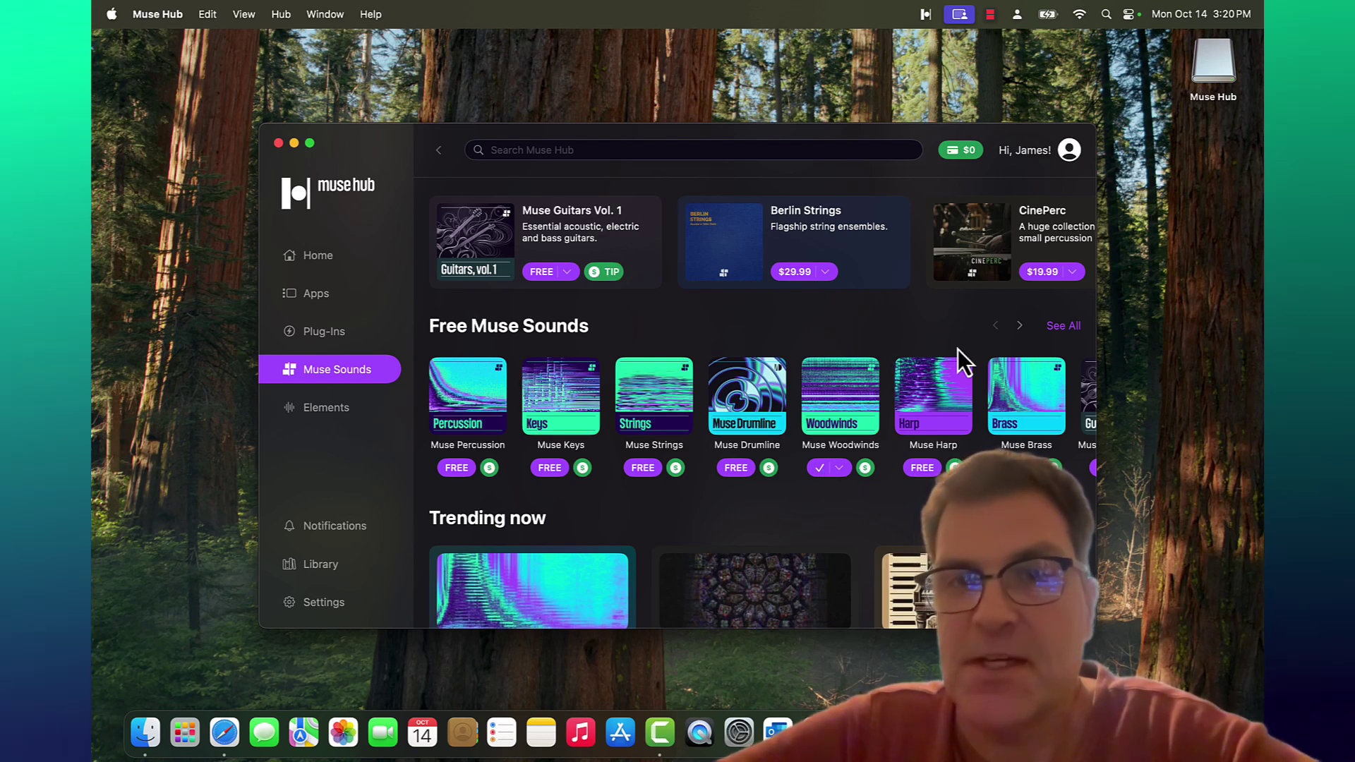
# Review Muse Hub's Settings via the account menu, leaving folders at Default, then close Muse Hub.
pyautogui.click(1068, 150)
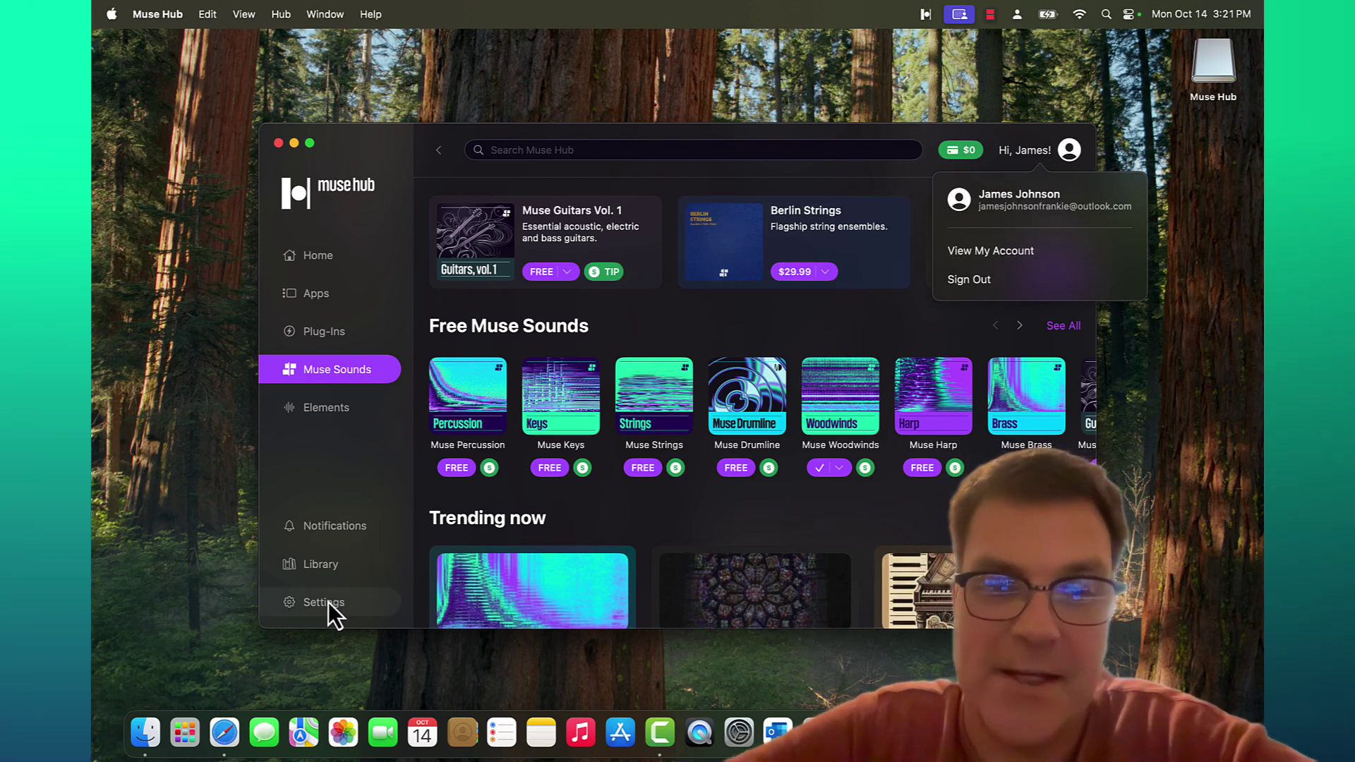
pyautogui.click(325, 606)
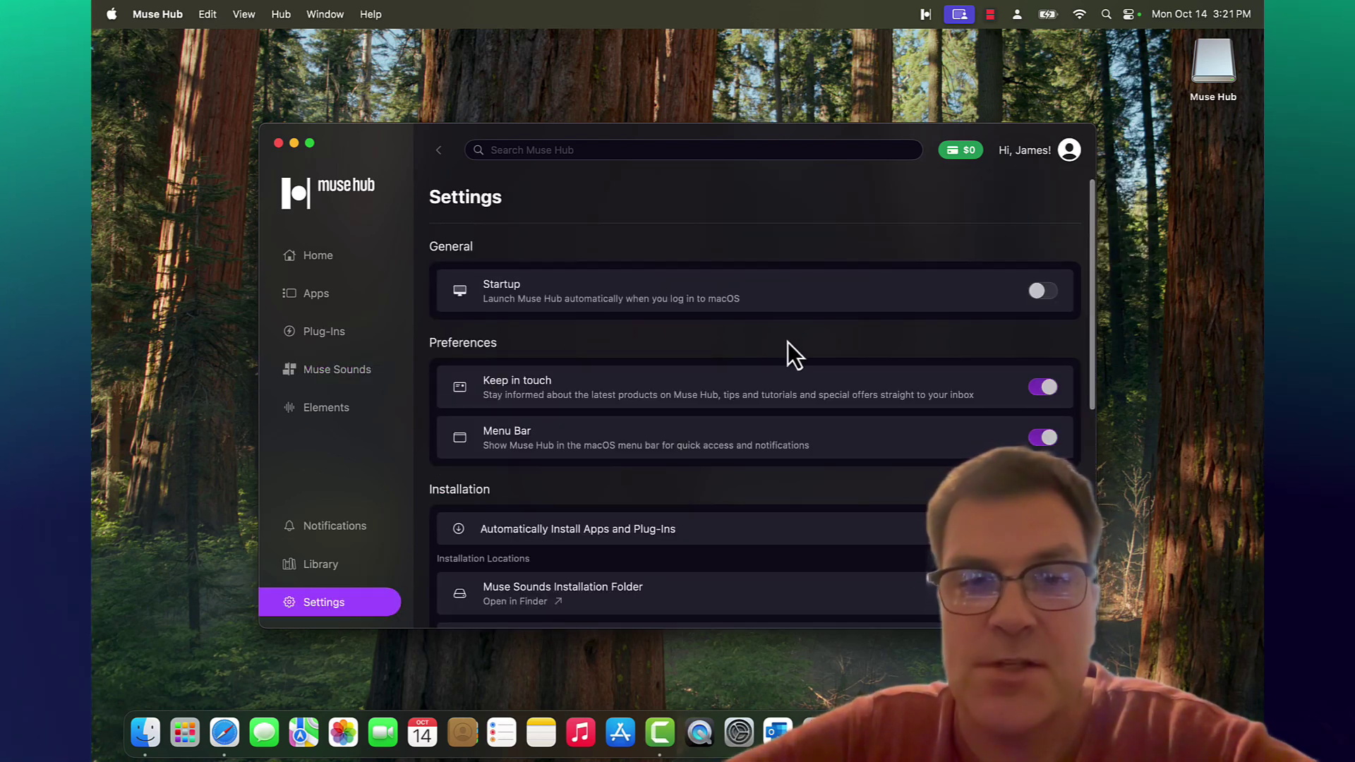
pyautogui.scroll(-3, 788, 342)
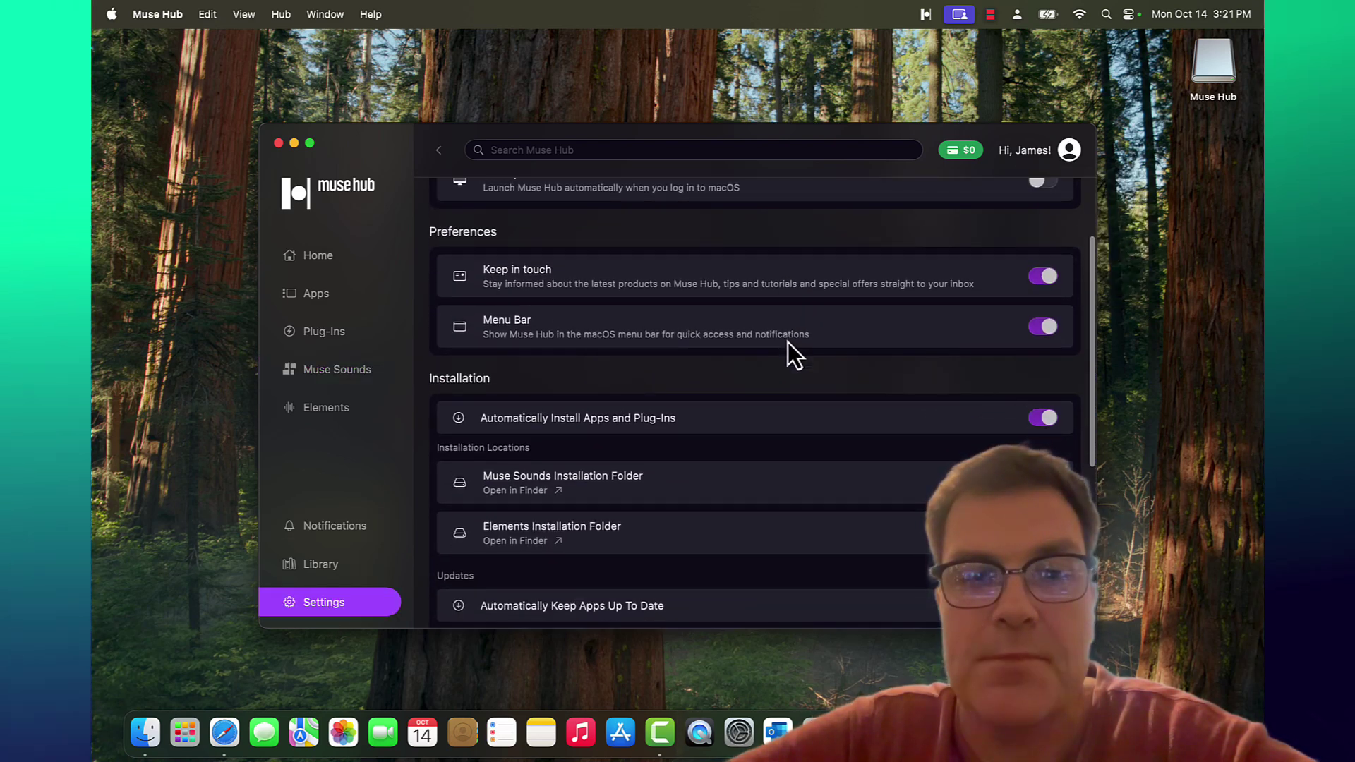
pyautogui.scroll(-1, 788, 341)
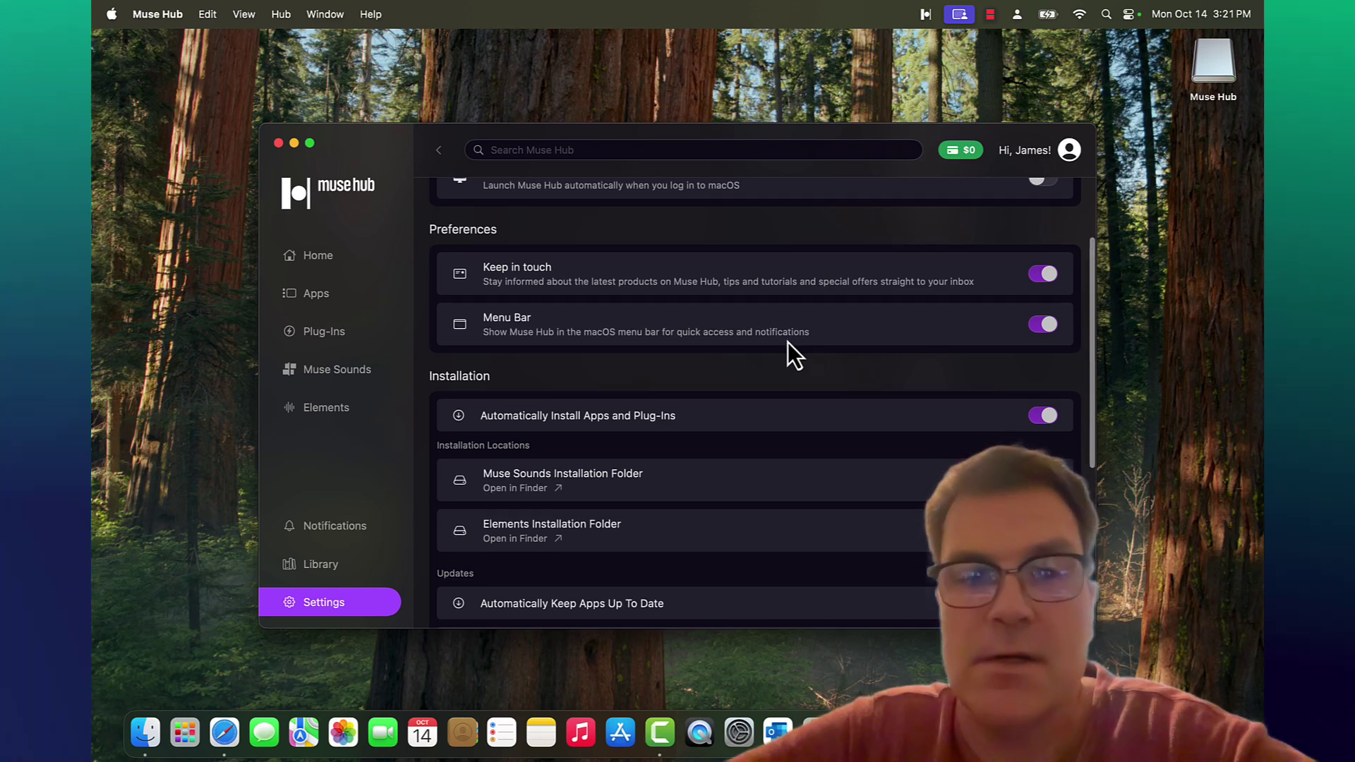
pyautogui.scroll(-4, 788, 342)
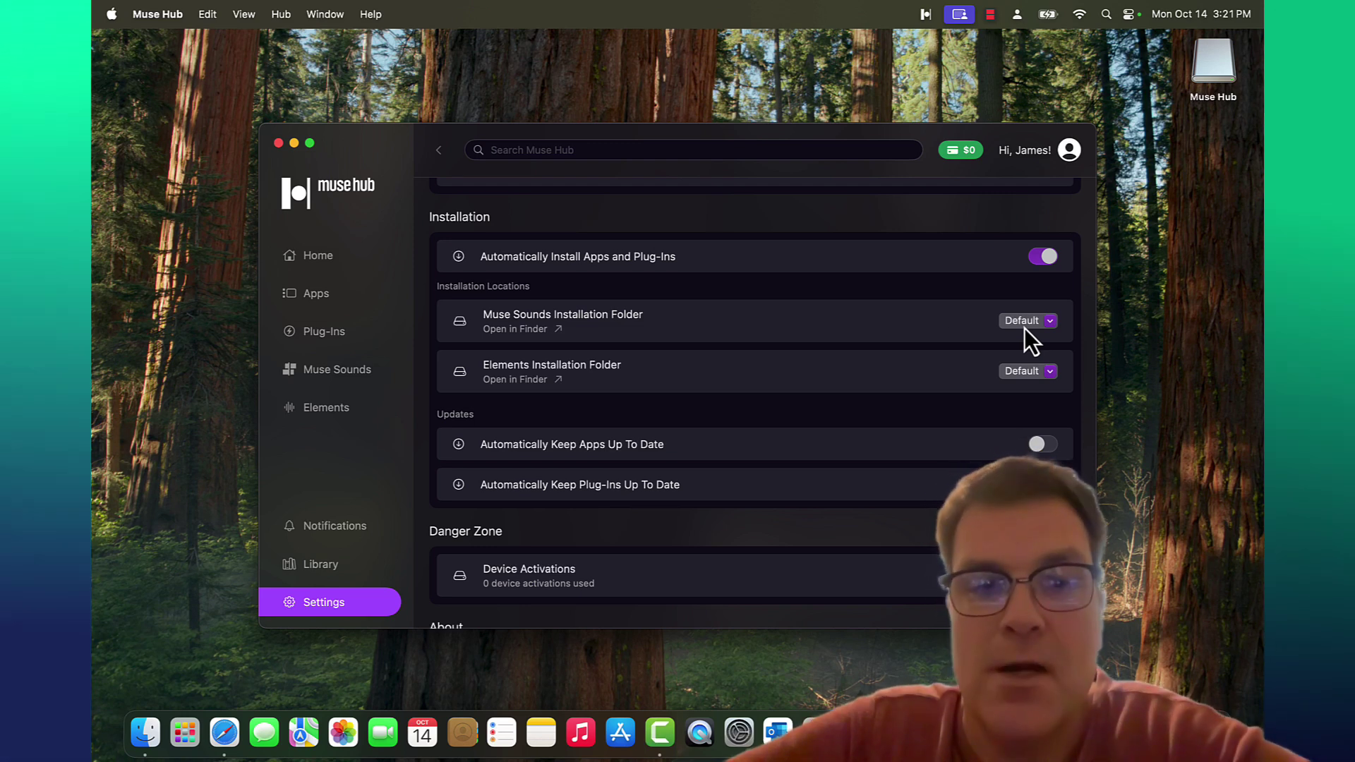
pyautogui.click(278, 143)
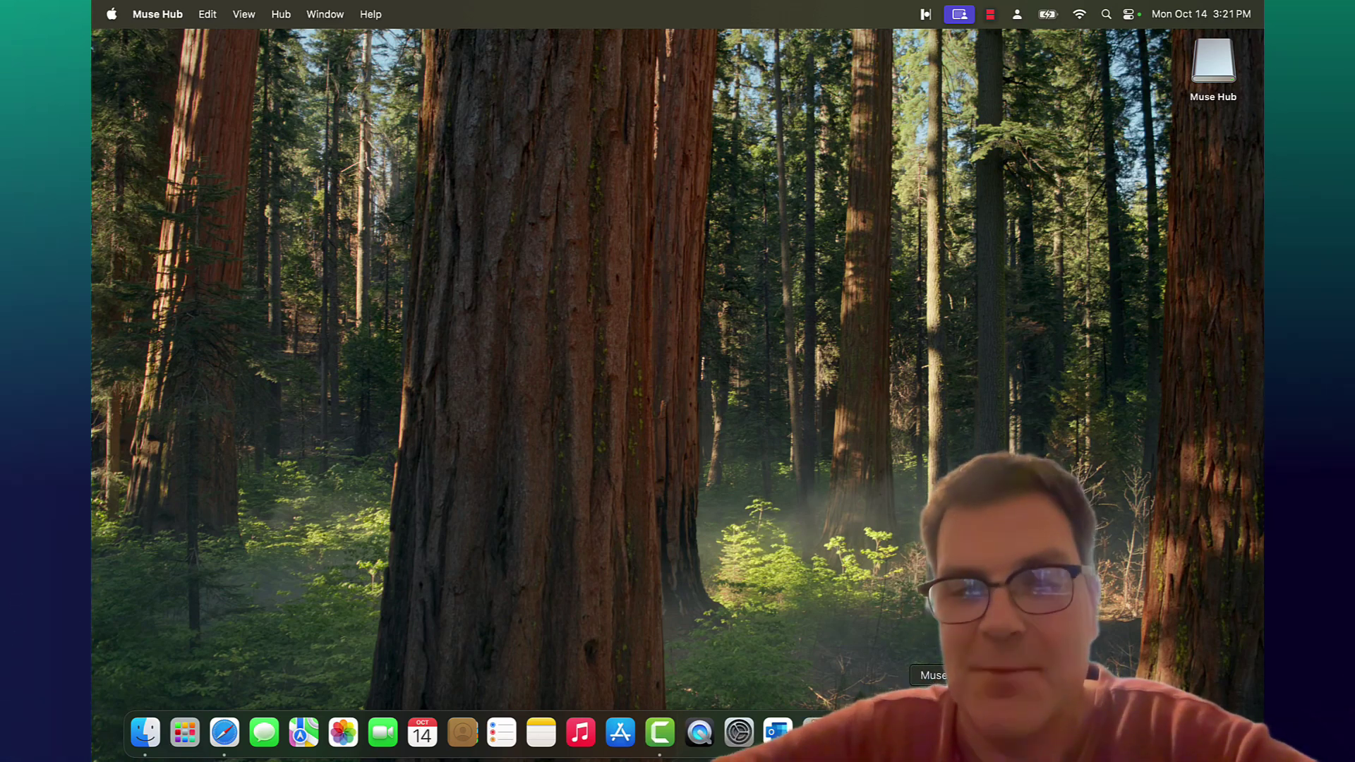
# Reopen 'flute sound test', show the Mixer, and browse the Flute sounds to Muse Woodwinds.
pyautogui.click(935, 734)
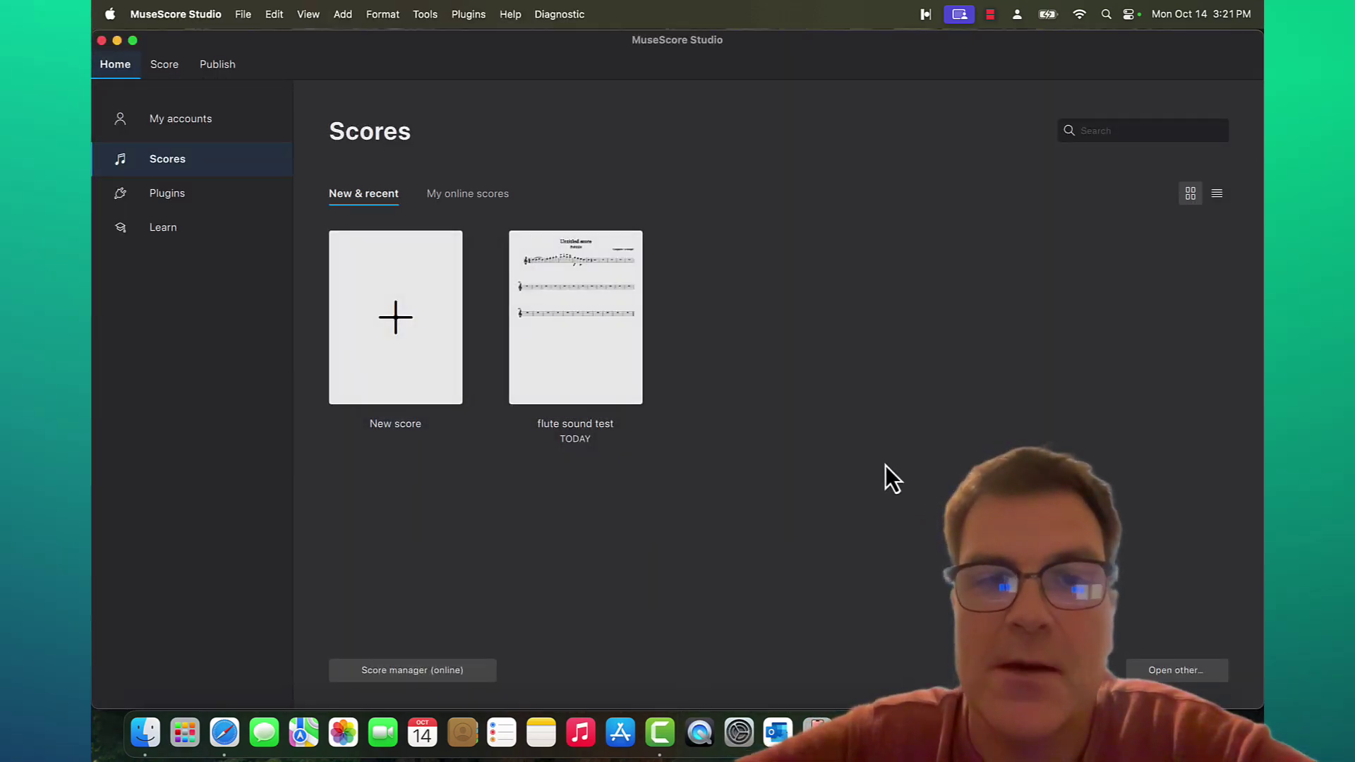
pyautogui.click(570, 357)
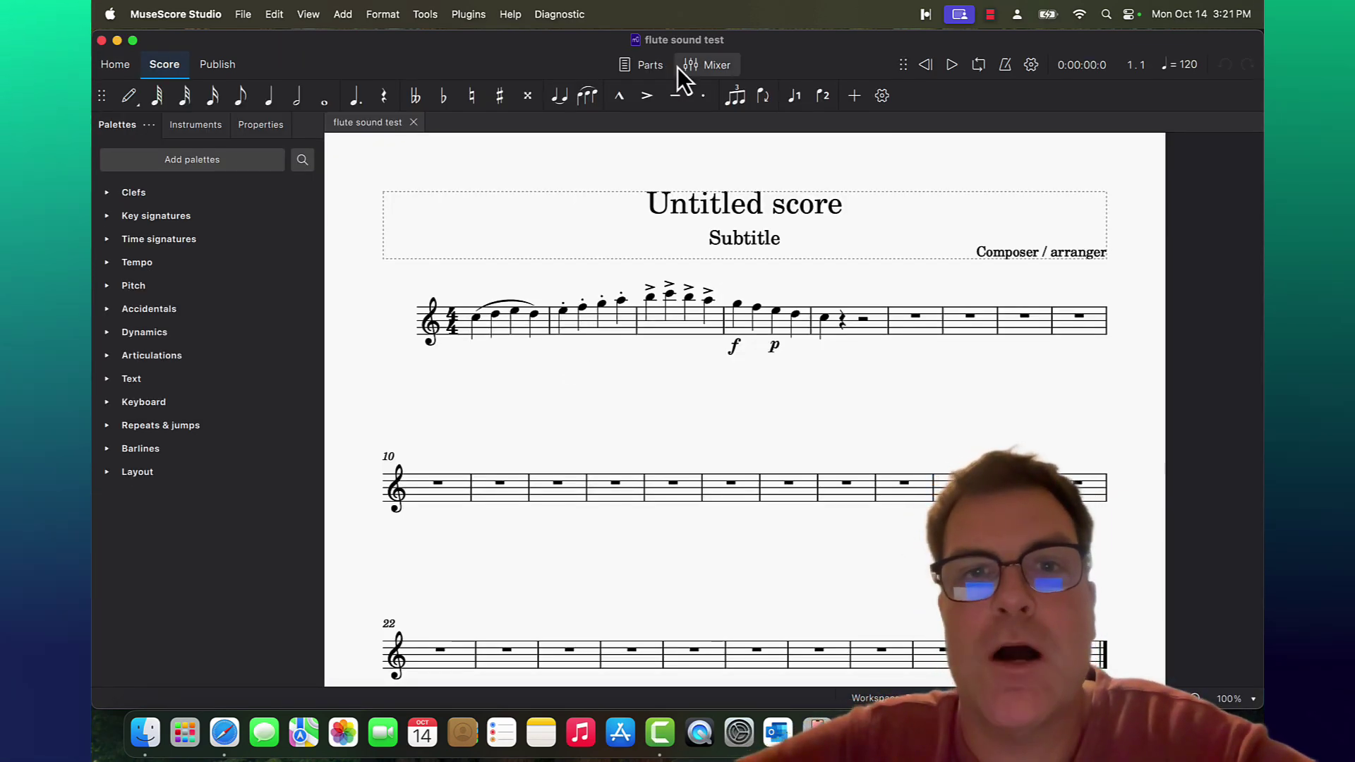
pyautogui.click(691, 64)
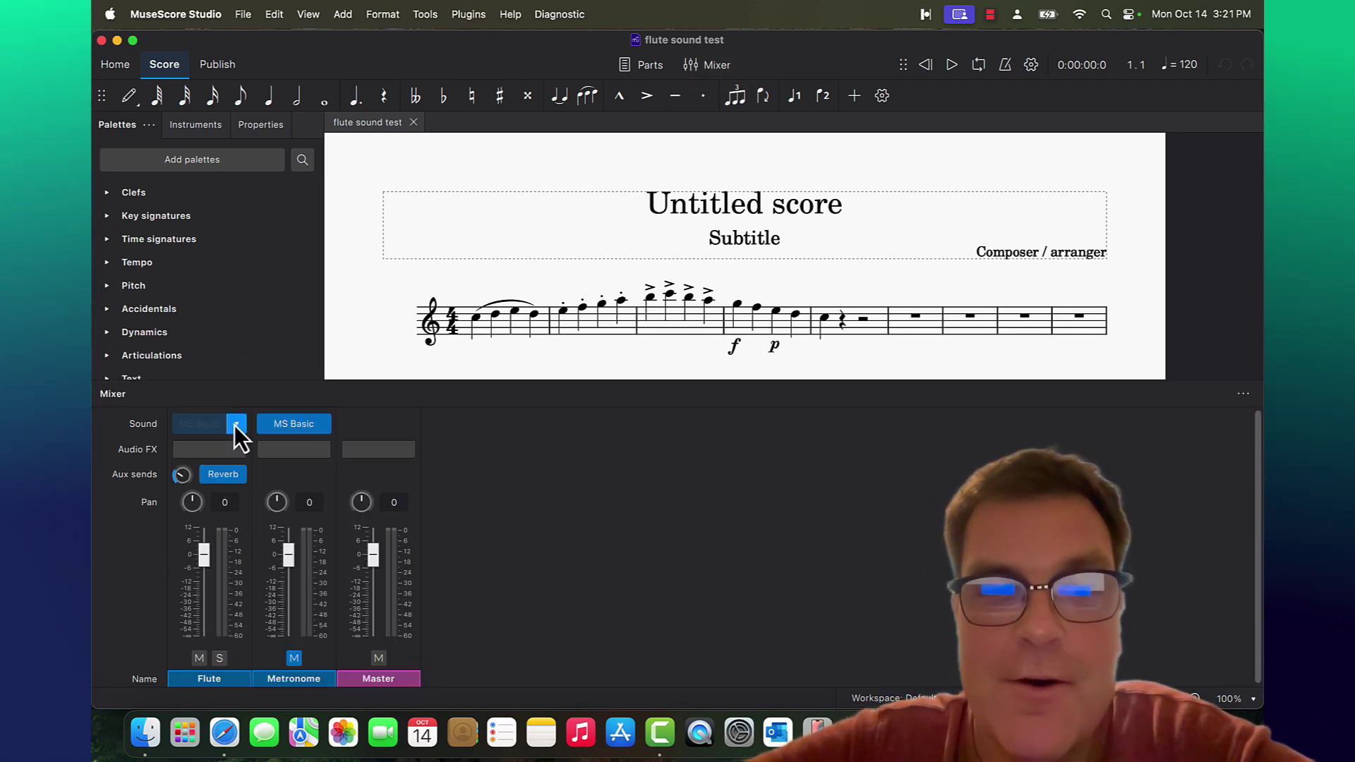
pyautogui.click(235, 424)
pyautogui.moveTo(254, 472)
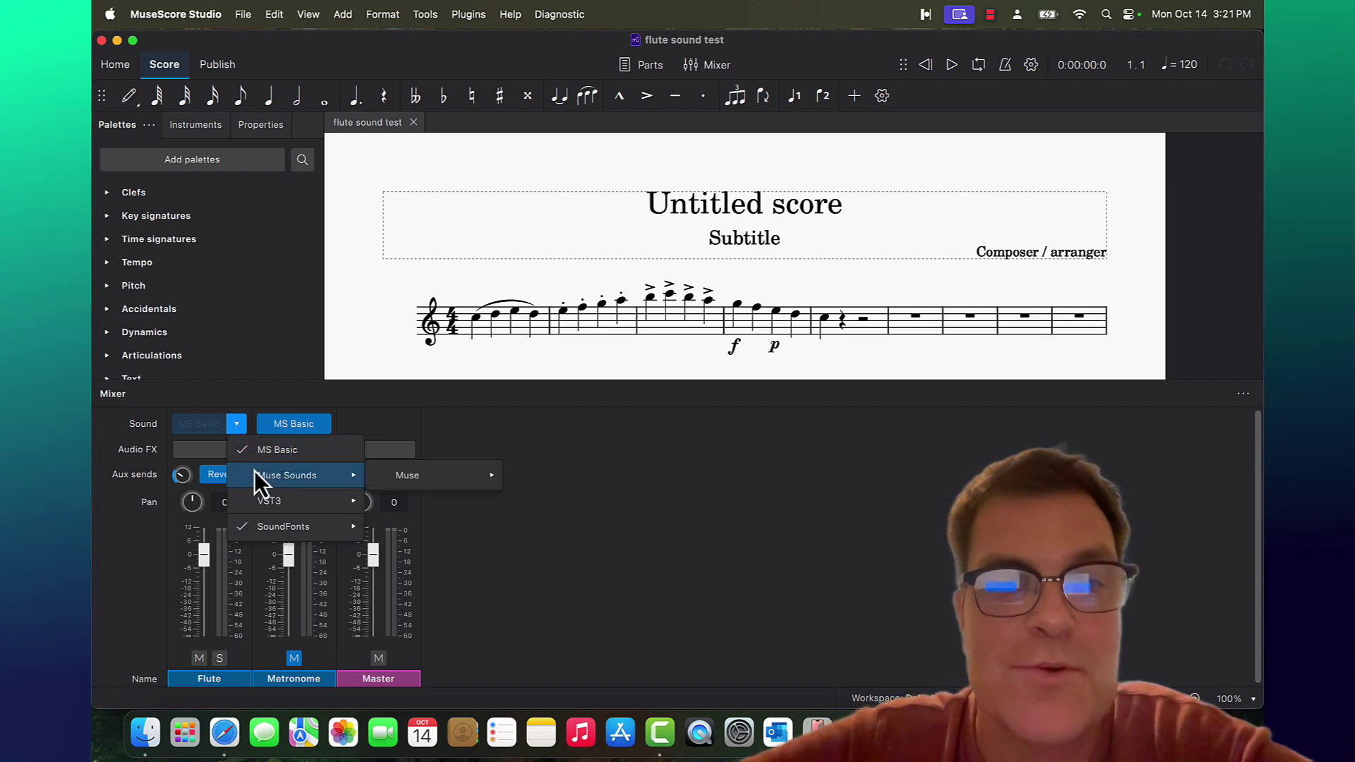
pyautogui.moveTo(412, 471)
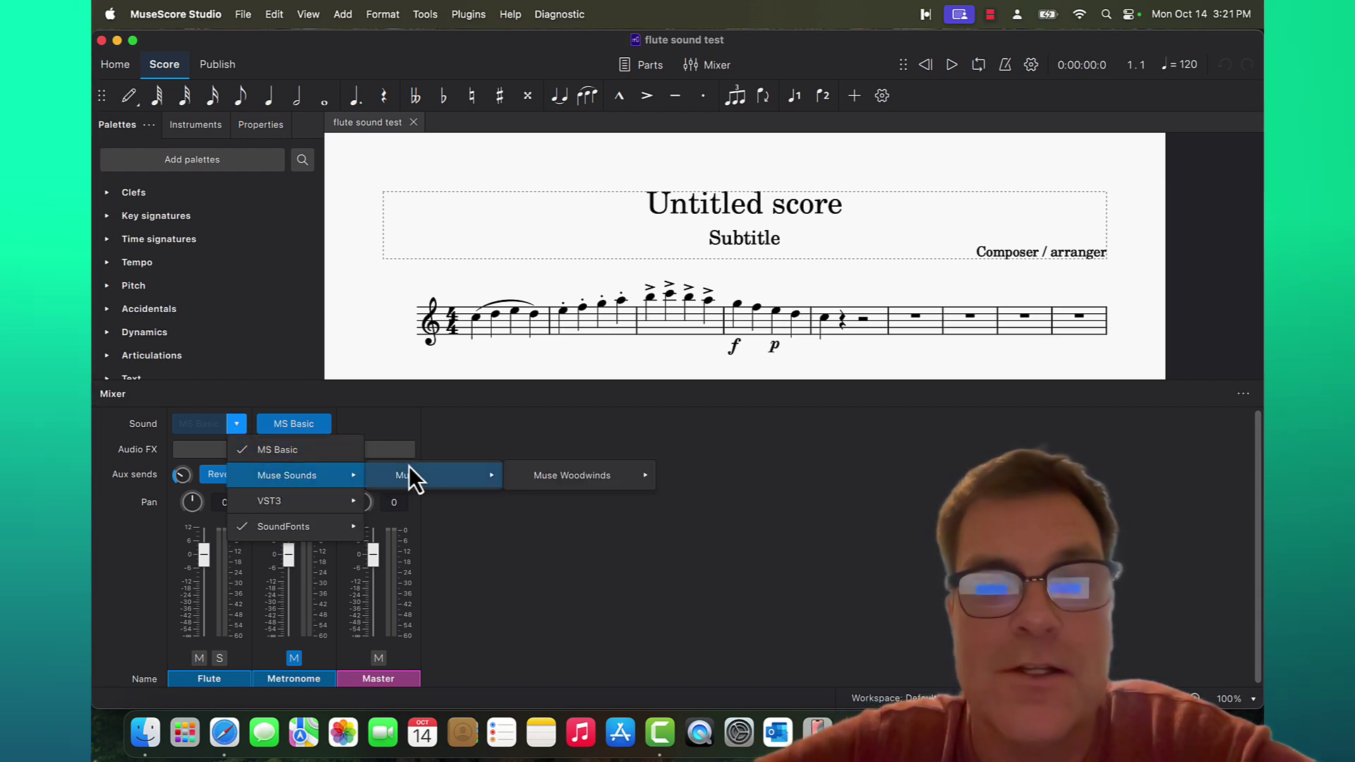
pyautogui.moveTo(529, 481)
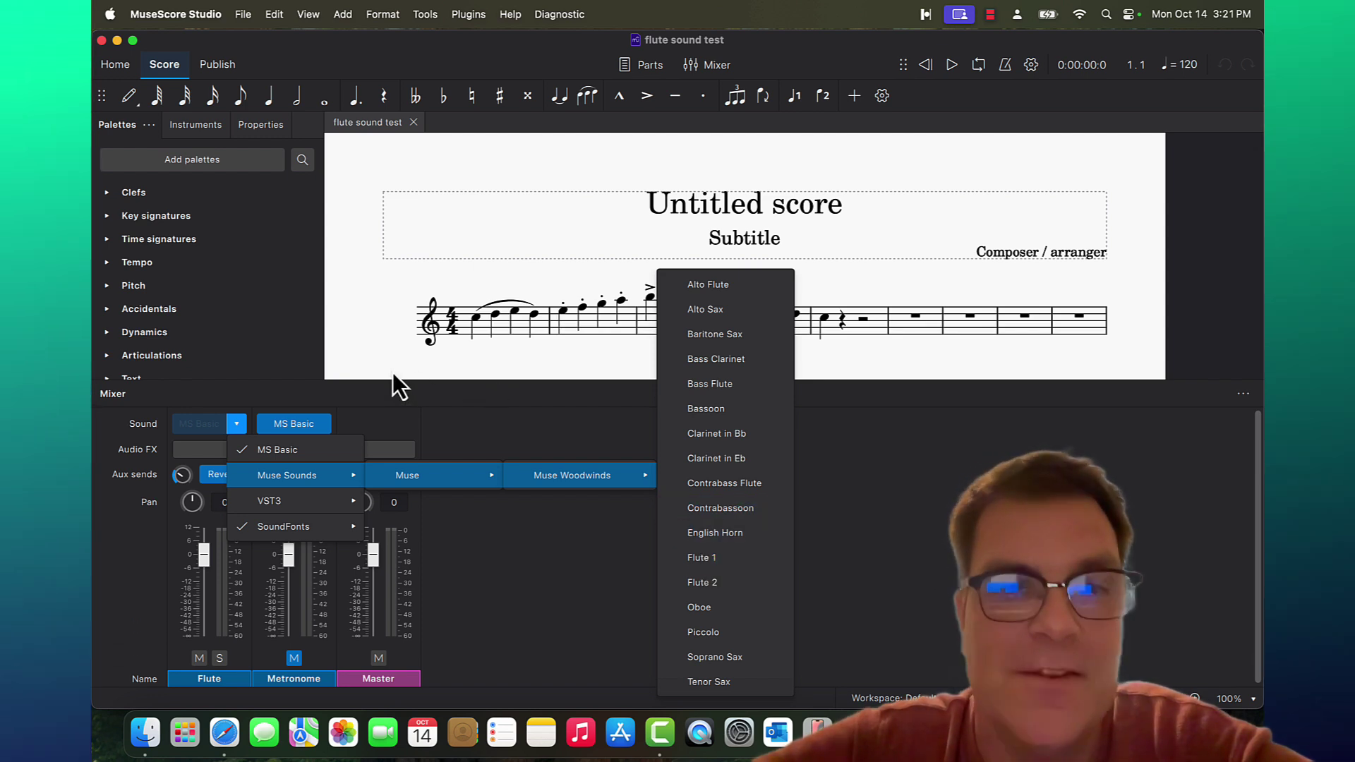
# Keep the Flute on MS Basic and play the scale from its first note to measure 5.
pyautogui.click(294, 449)
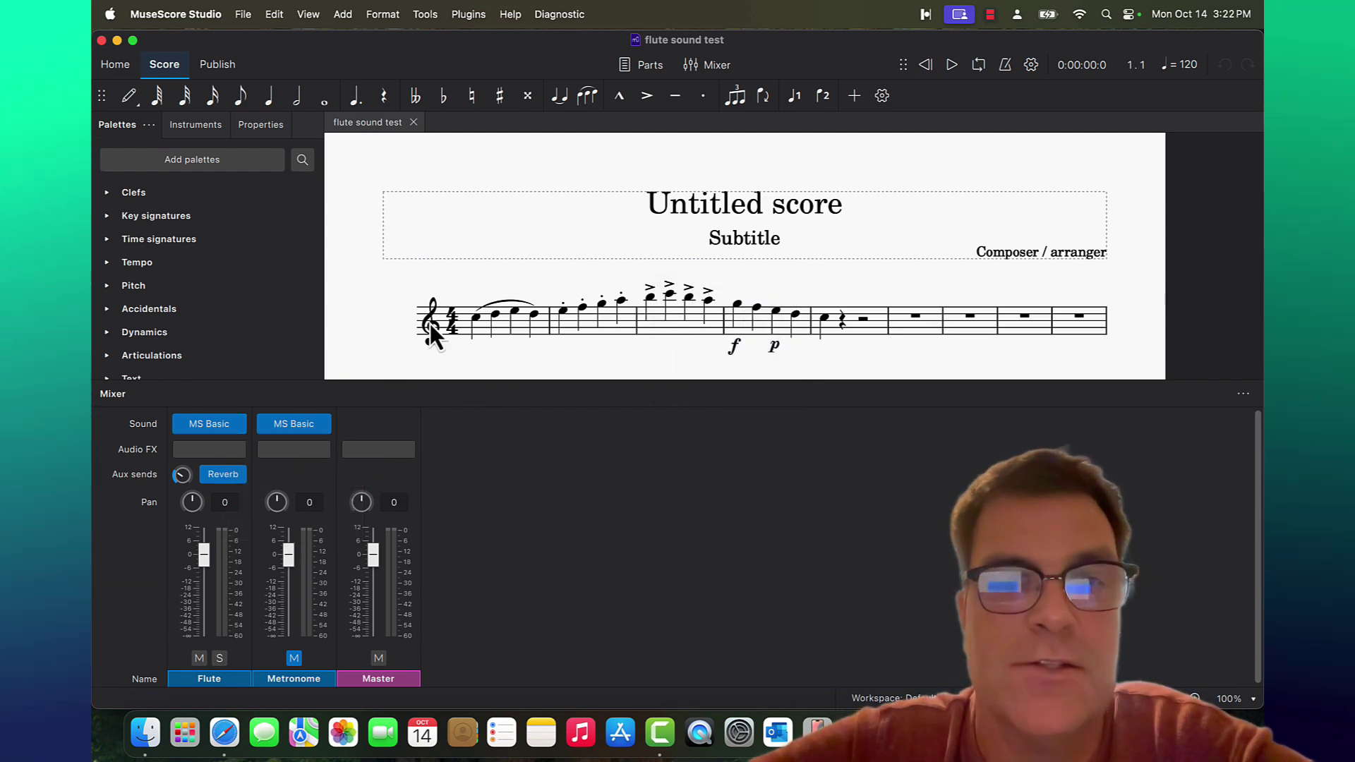
pyautogui.click(476, 318)
pyautogui.press('space')
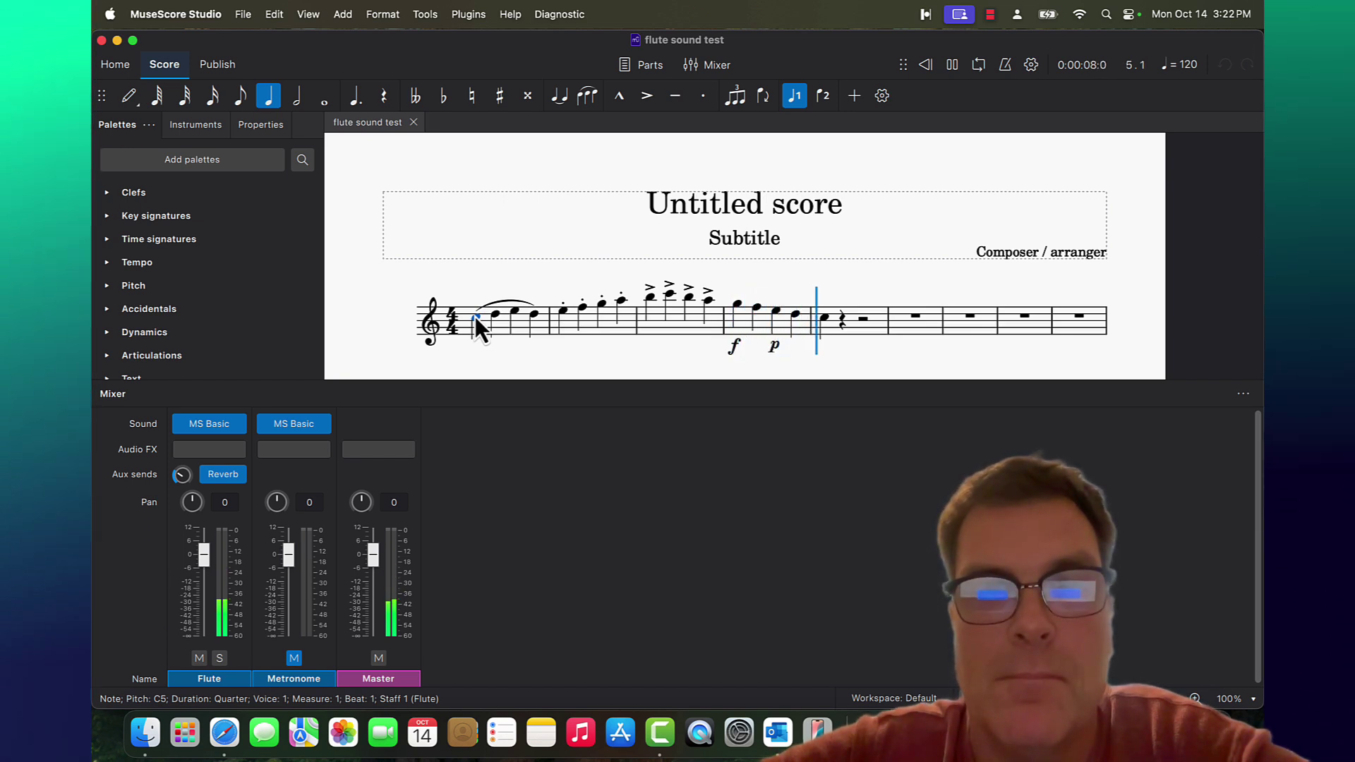
pyautogui.press('space')
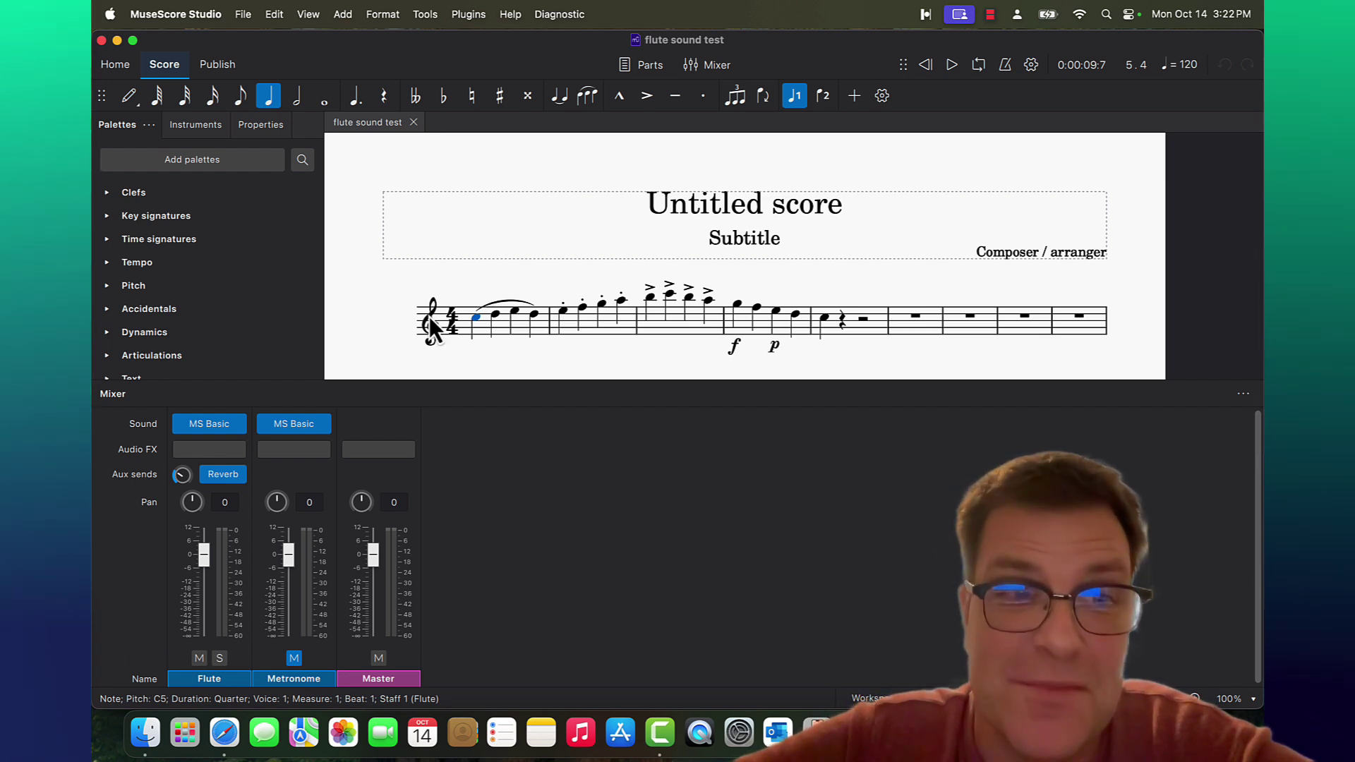
# Switch the Flute's Mixer sound to Muse Woodwinds Flute 1.
pyautogui.click(234, 424)
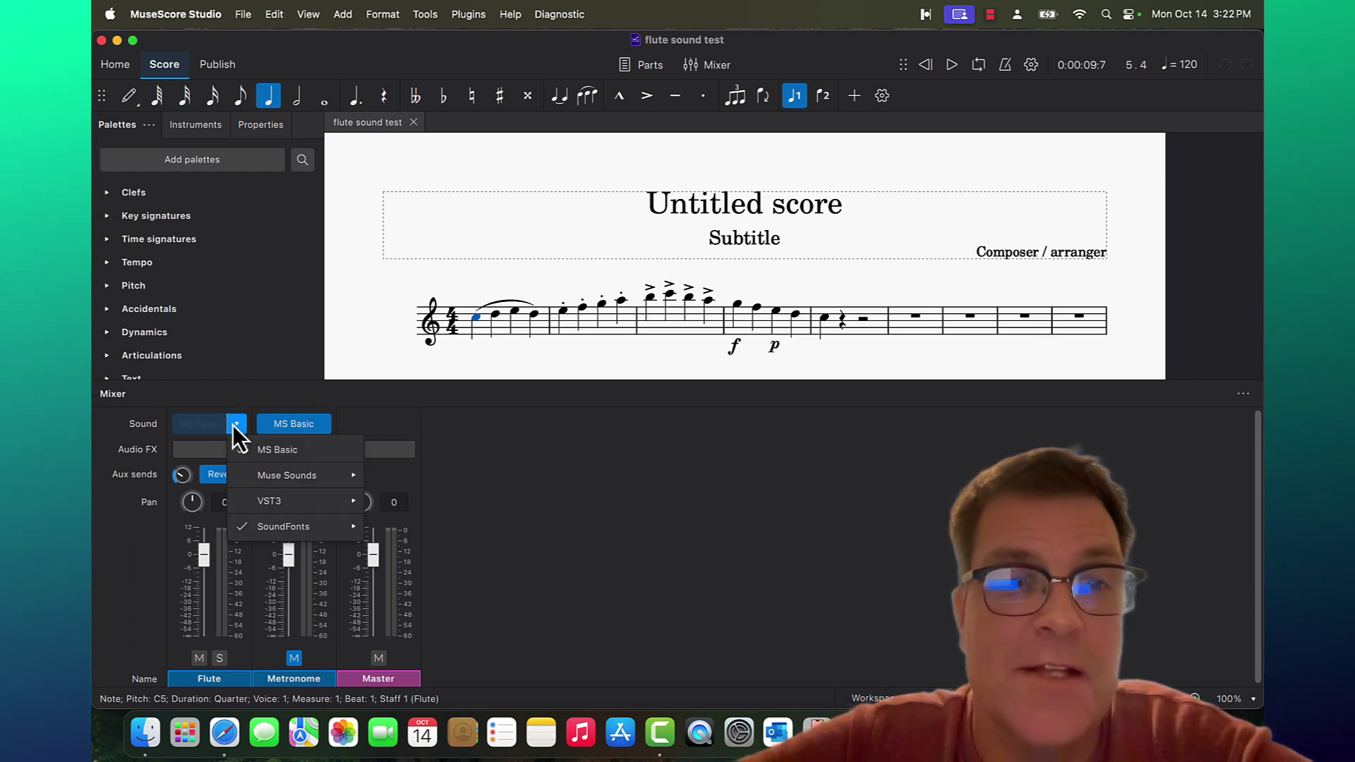
pyautogui.moveTo(345, 473)
pyautogui.moveTo(570, 477)
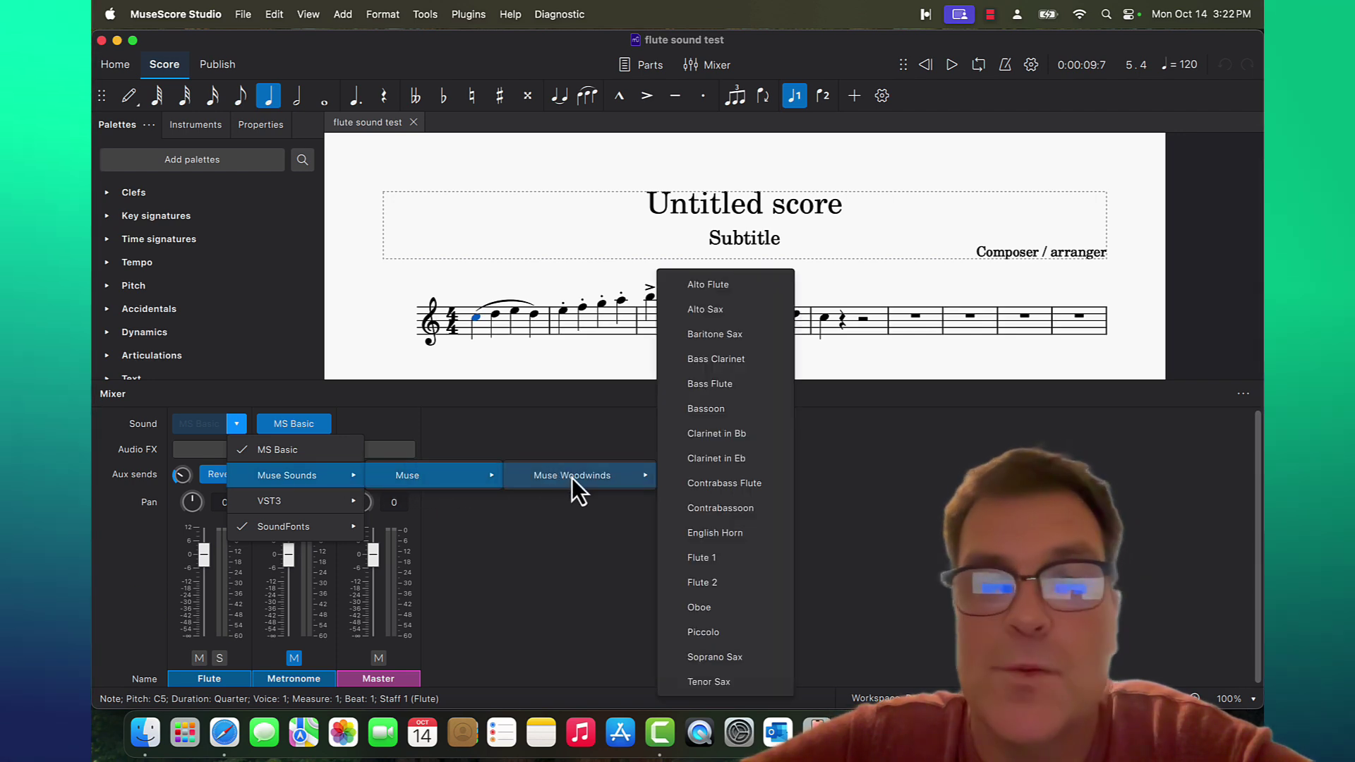
pyautogui.click(717, 557)
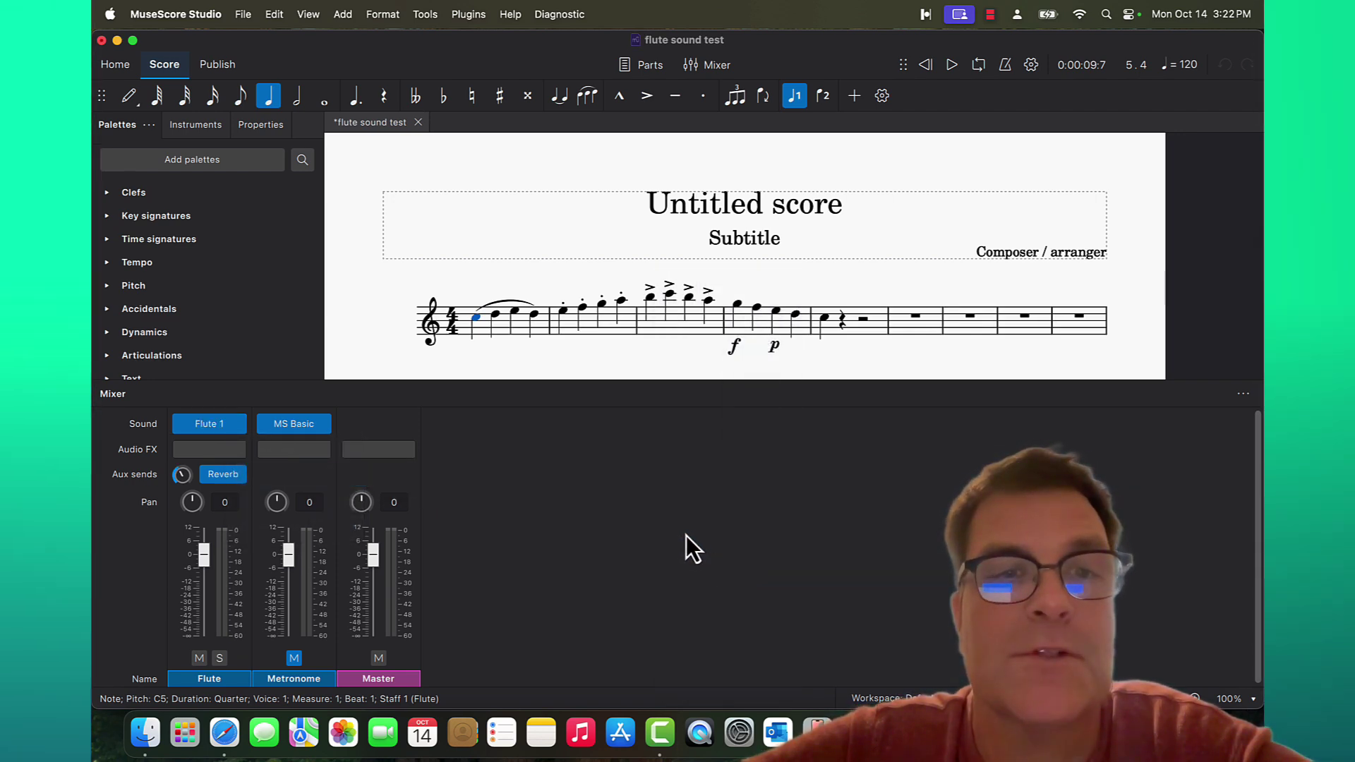
# Play the scale from the first note, stopping around measure 5.
pyautogui.click(474, 319)
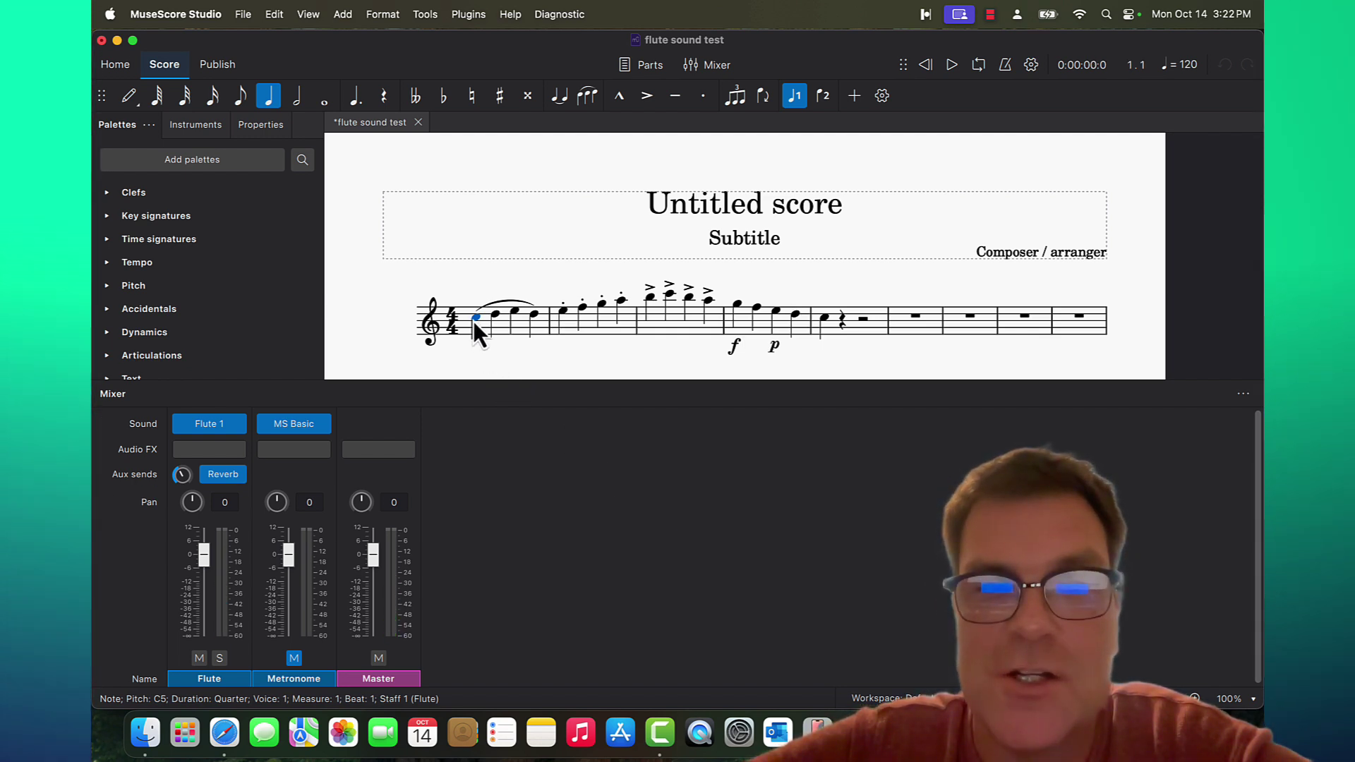
pyautogui.press('space')
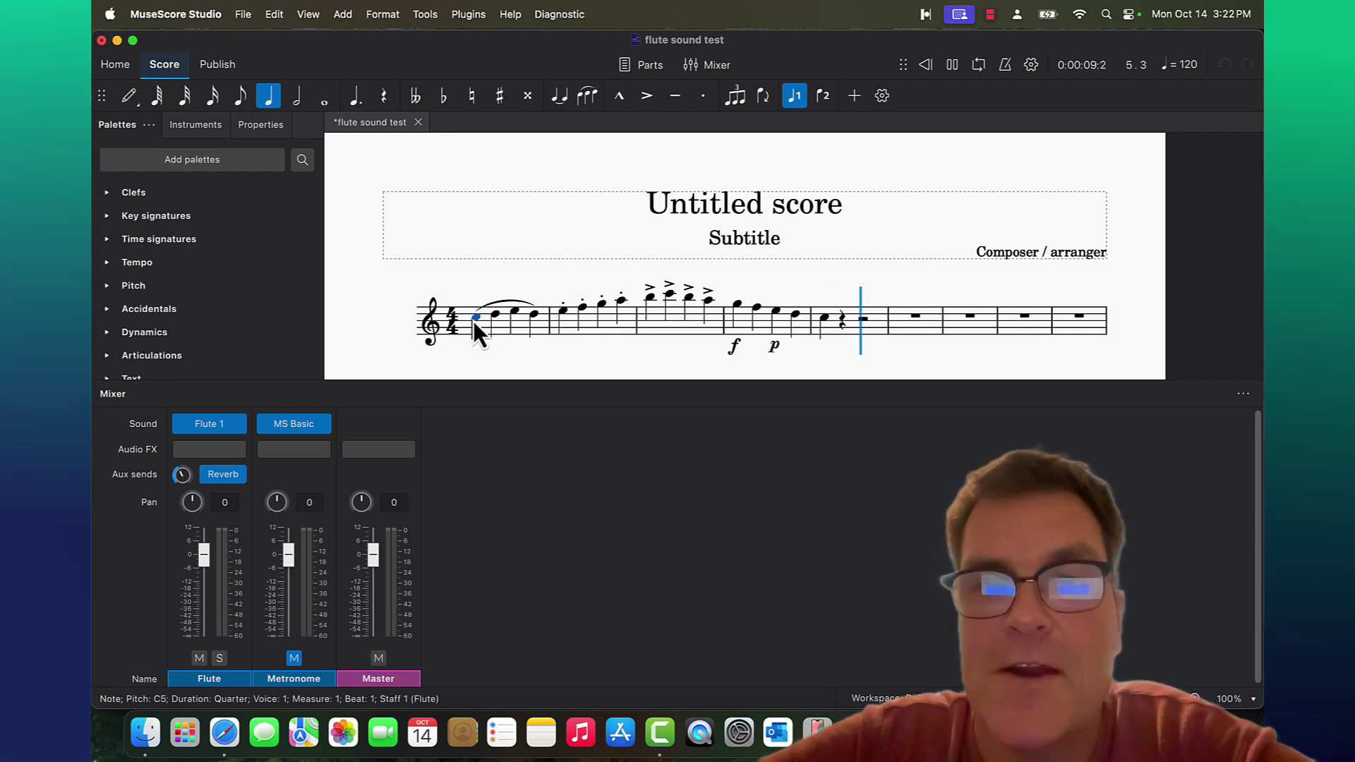
pyautogui.press('space')
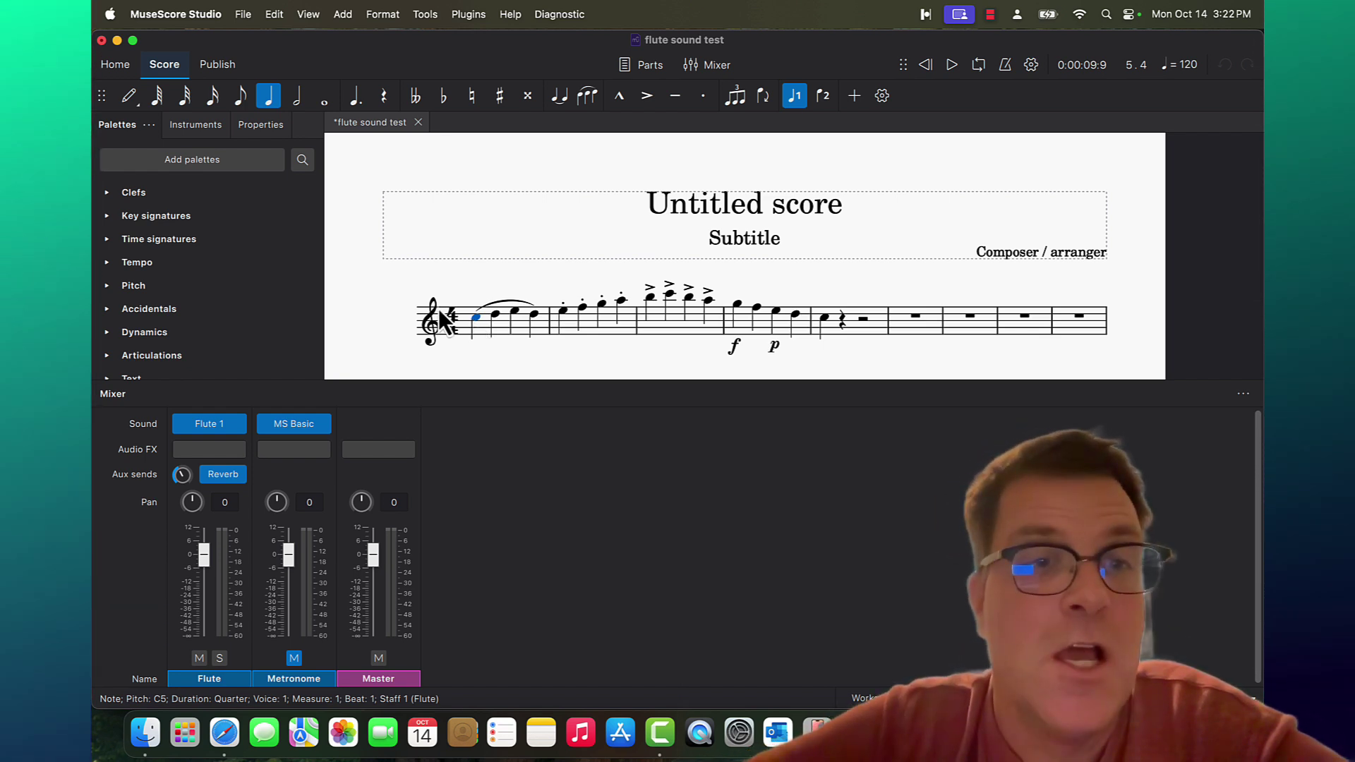
# Set the Flute channel's sound to VST3 > Native Instruments > Kontakt 7 and allow Desktop and Documents access.
pyautogui.click(237, 424)
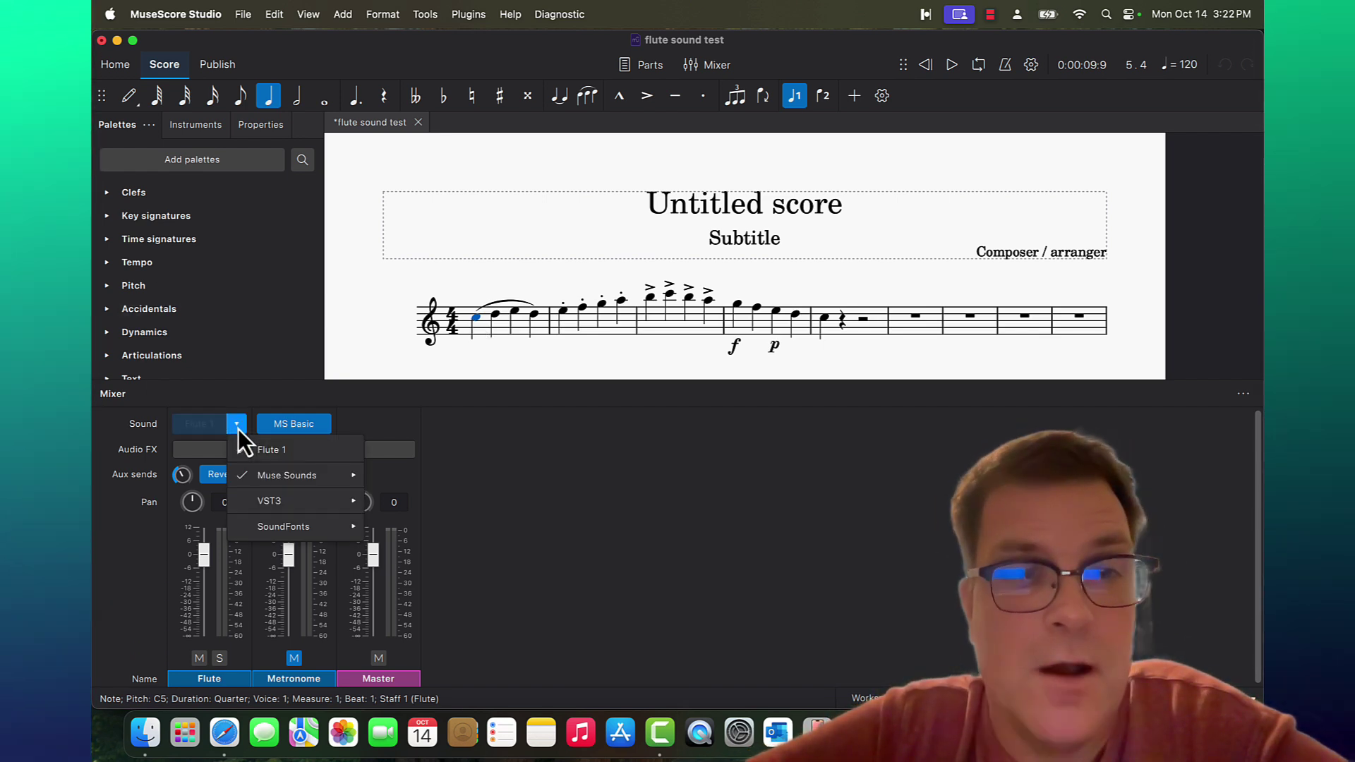
pyautogui.moveTo(282, 498)
pyautogui.moveTo(427, 503)
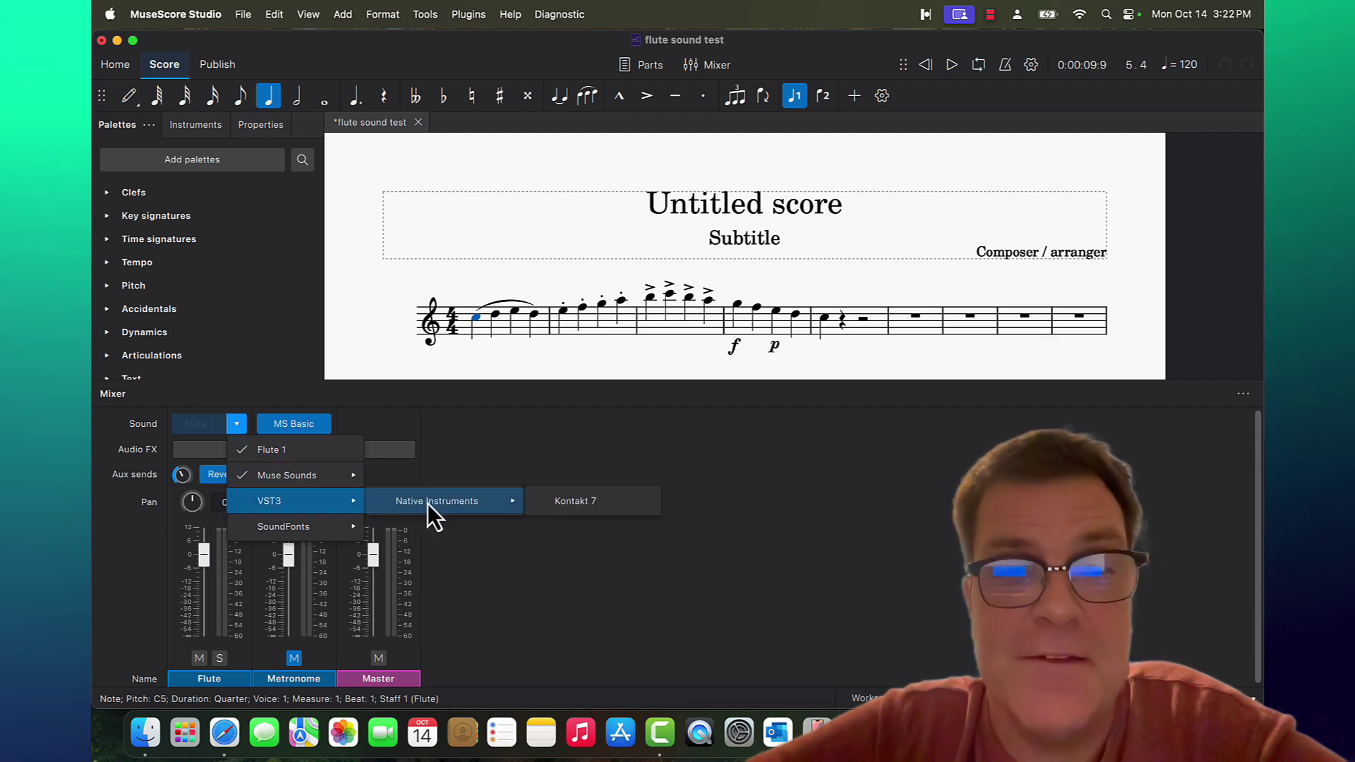
pyautogui.click(569, 502)
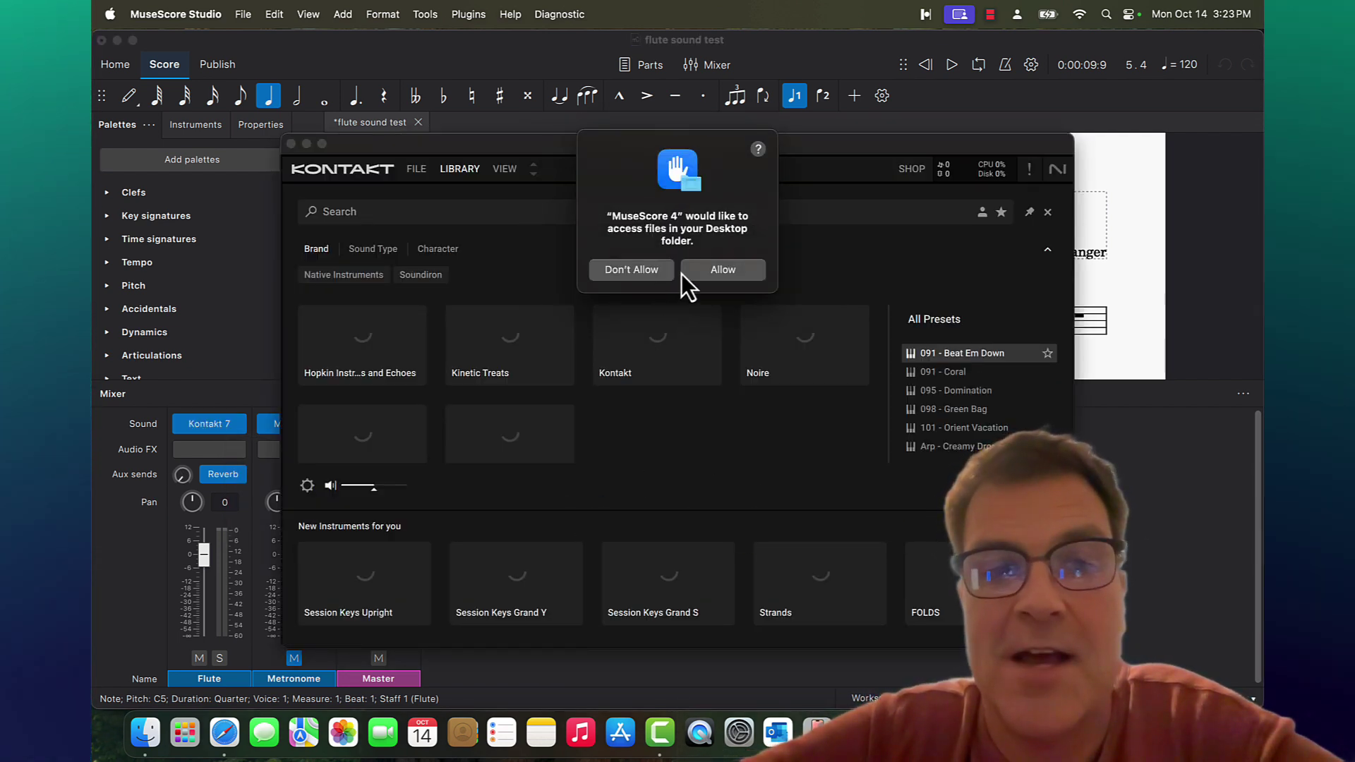
pyautogui.click(716, 273)
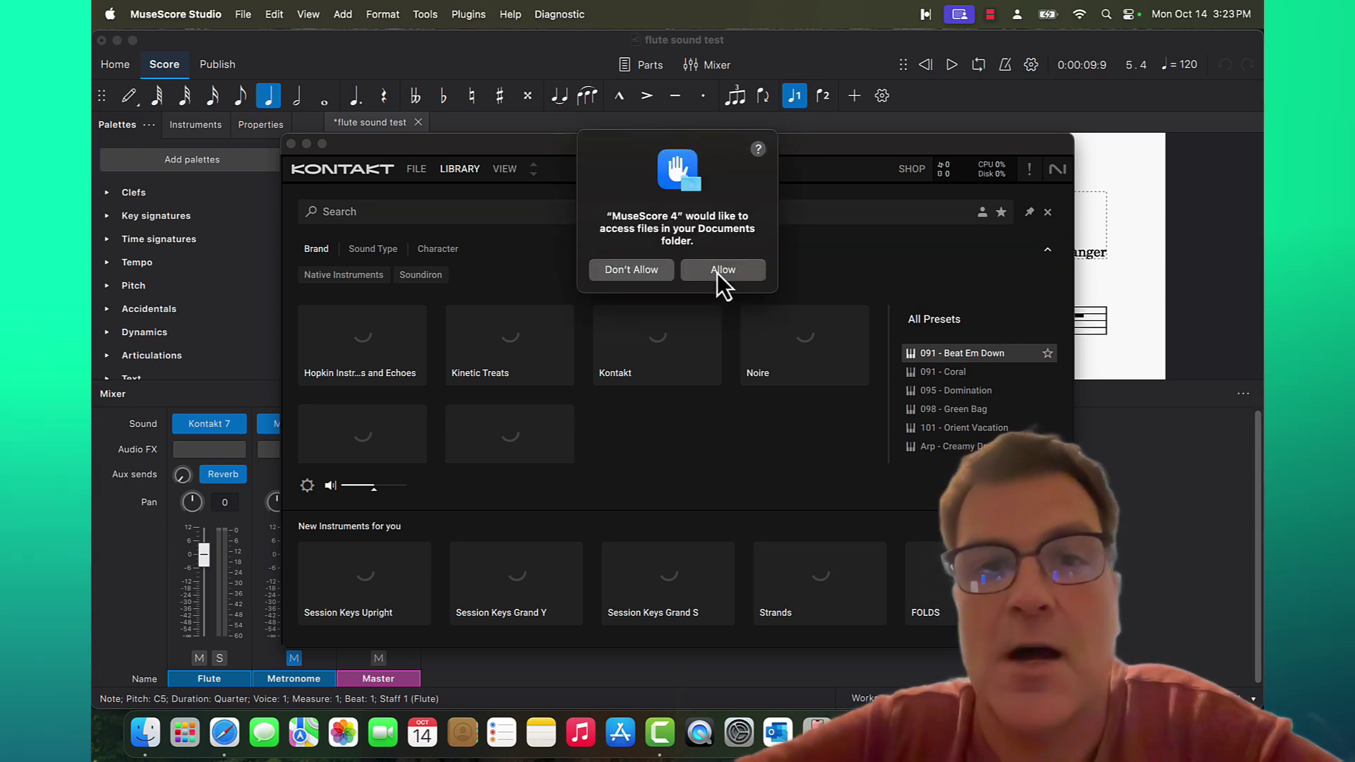
pyautogui.click(718, 273)
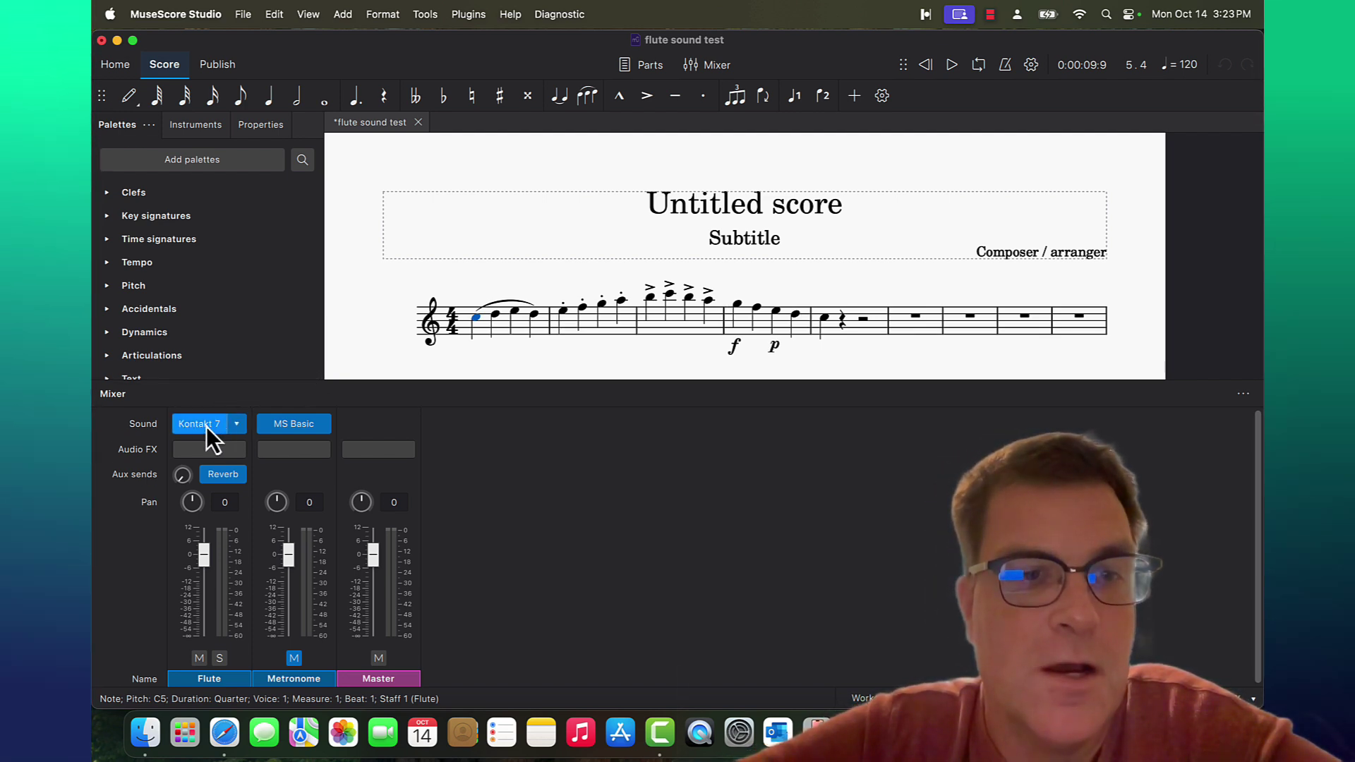
# Search the Kontakt 7 library for 'flute' and load the F 100 - Flutes preset.
pyautogui.click(235, 424)
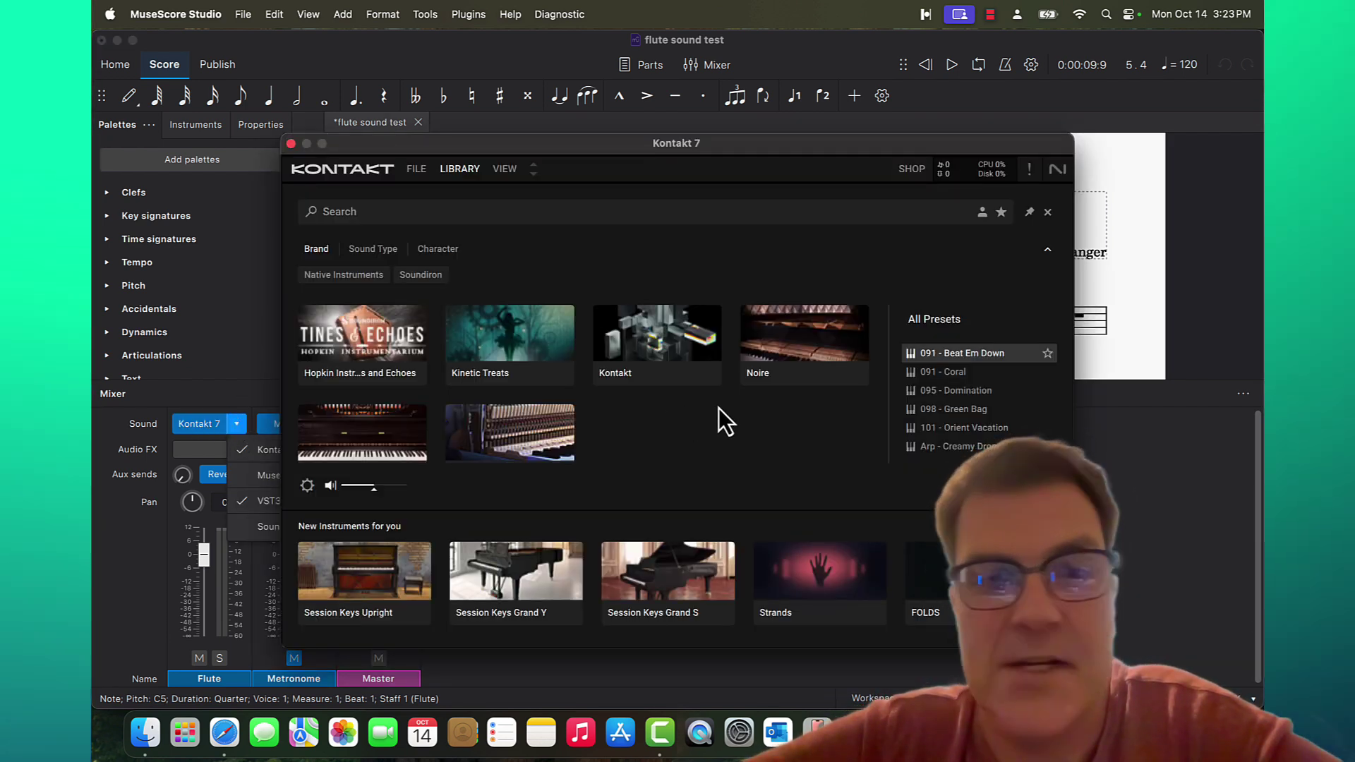
pyautogui.scroll(-2, 544, 395)
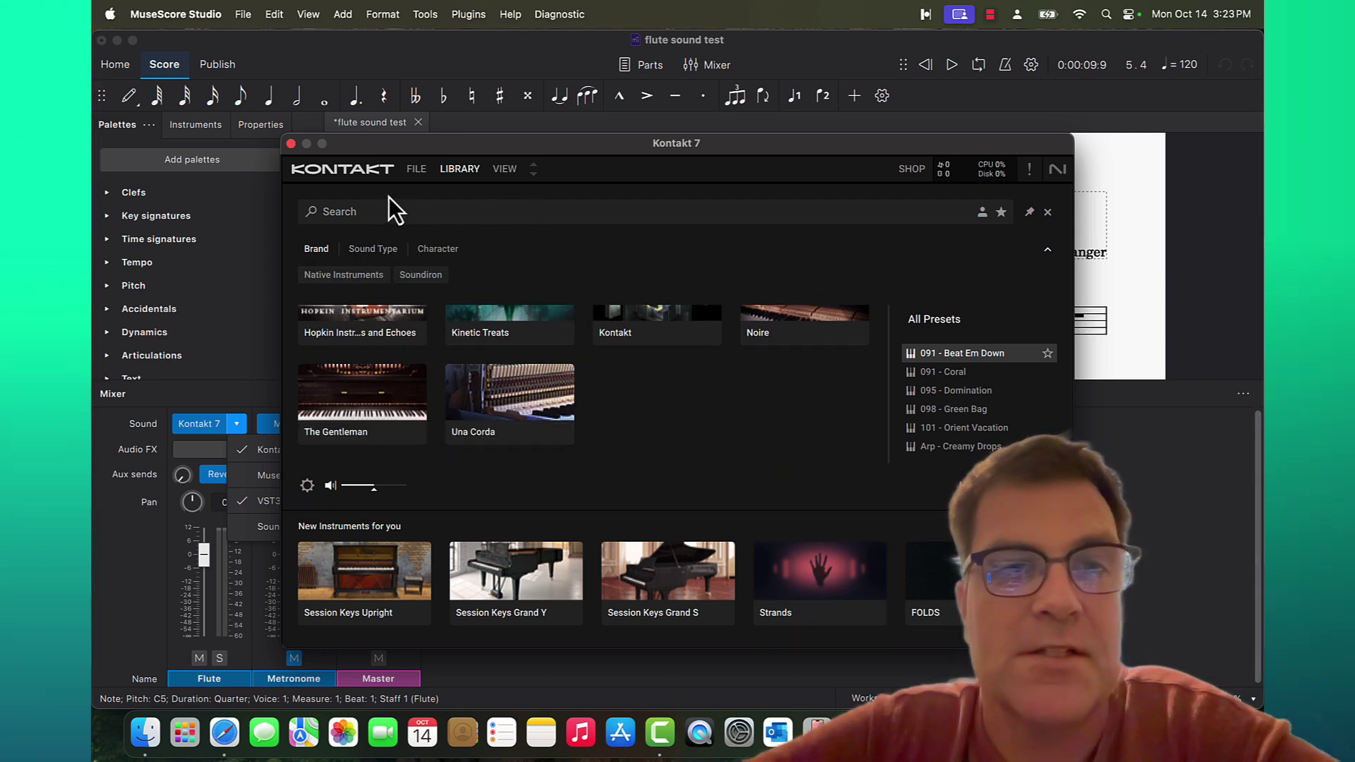
pyautogui.click(384, 212)
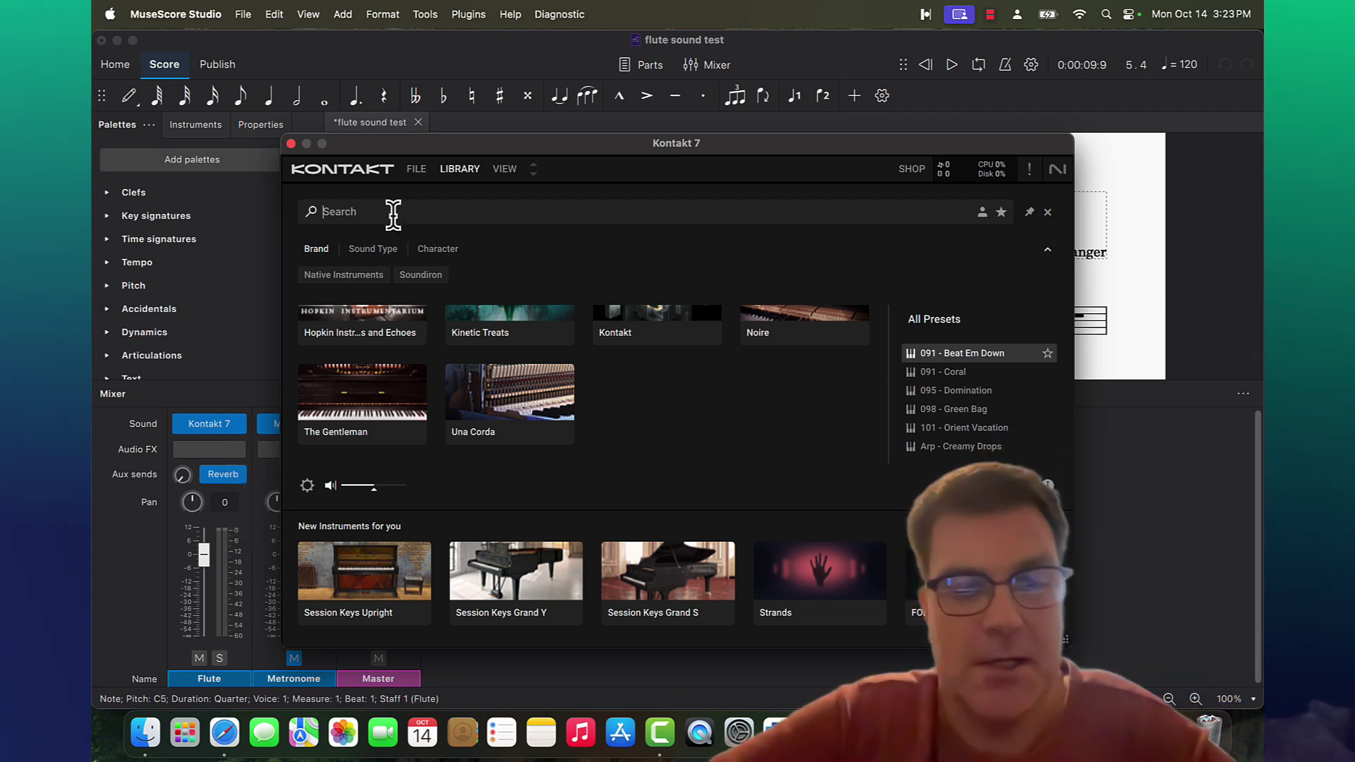
pyautogui.write('flute')
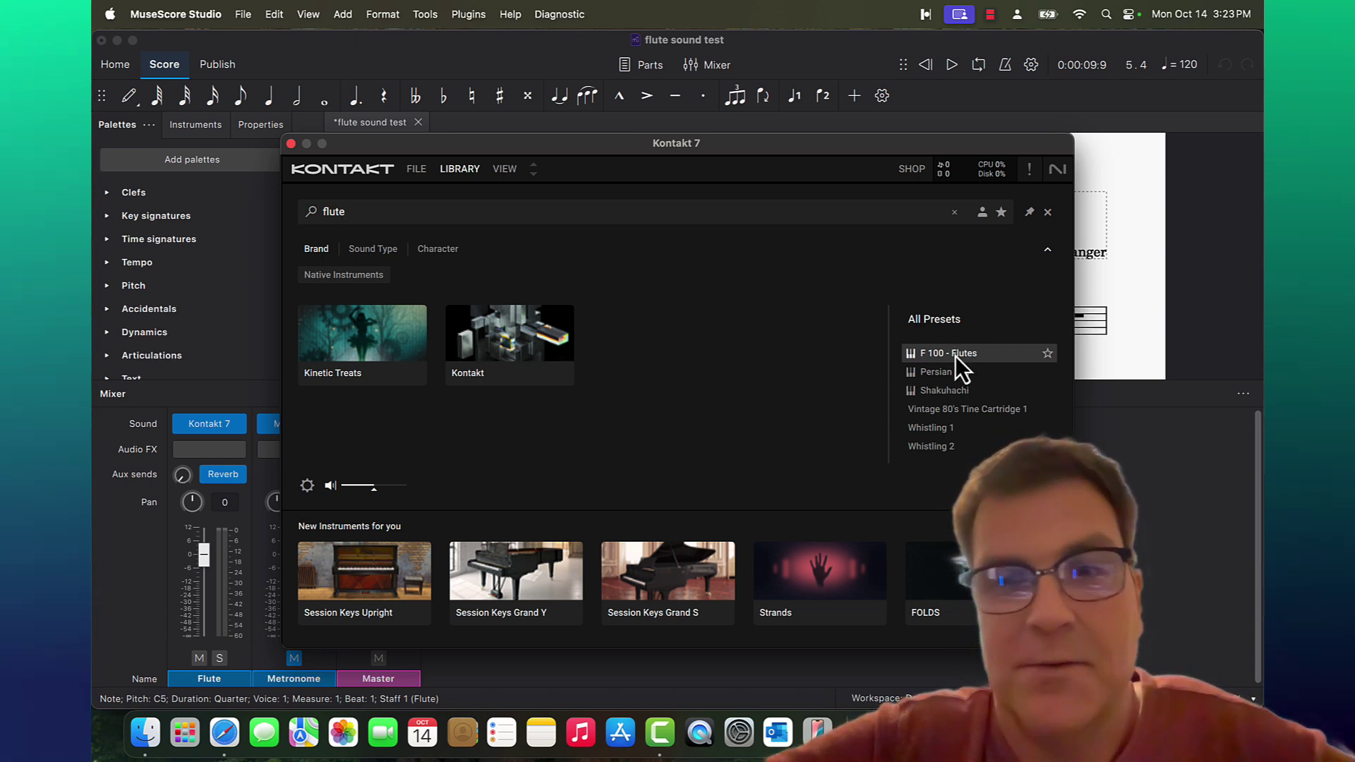
pyautogui.doubleClick(954, 353)
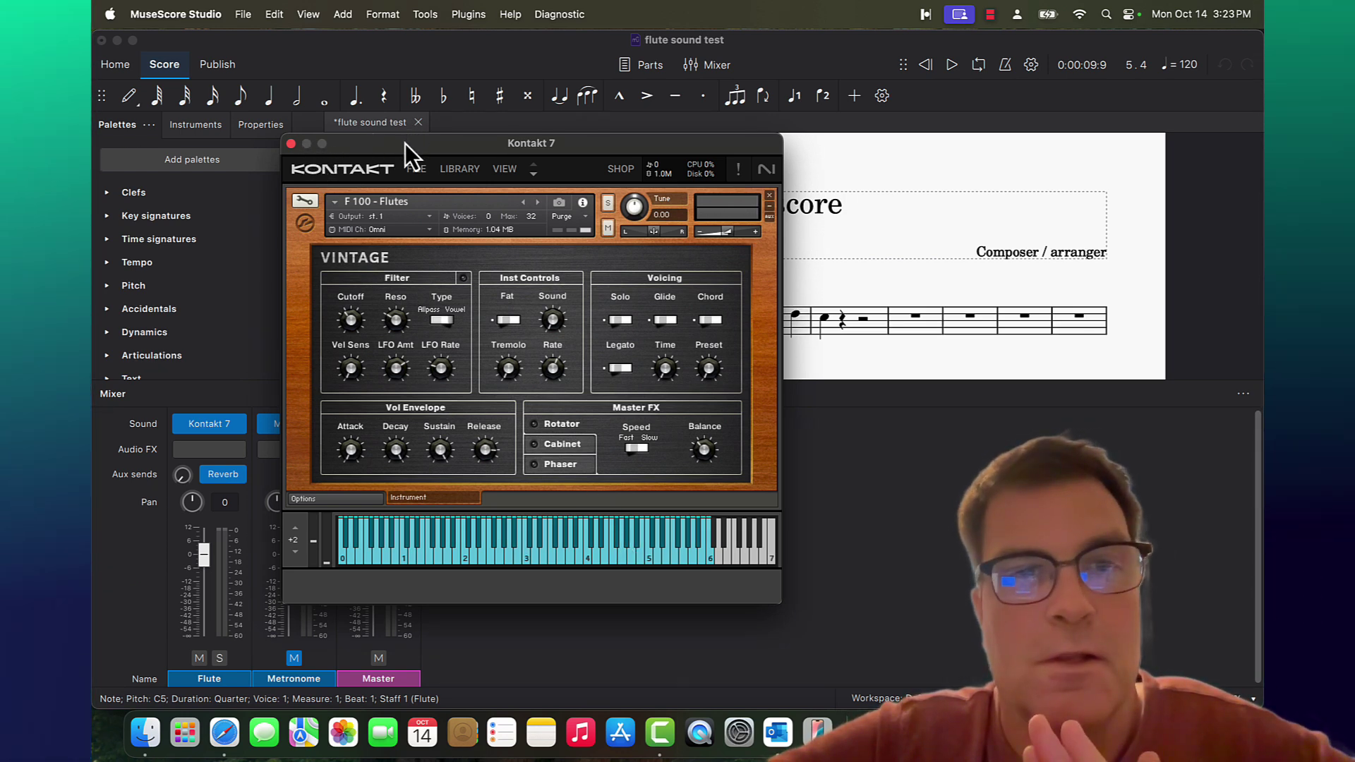
# Move the Kontakt window aside, play the first note to hear the F 100 - Flutes preset, then move it back.
pyautogui.moveTo(405, 142); pyautogui.dragTo(609, 446)
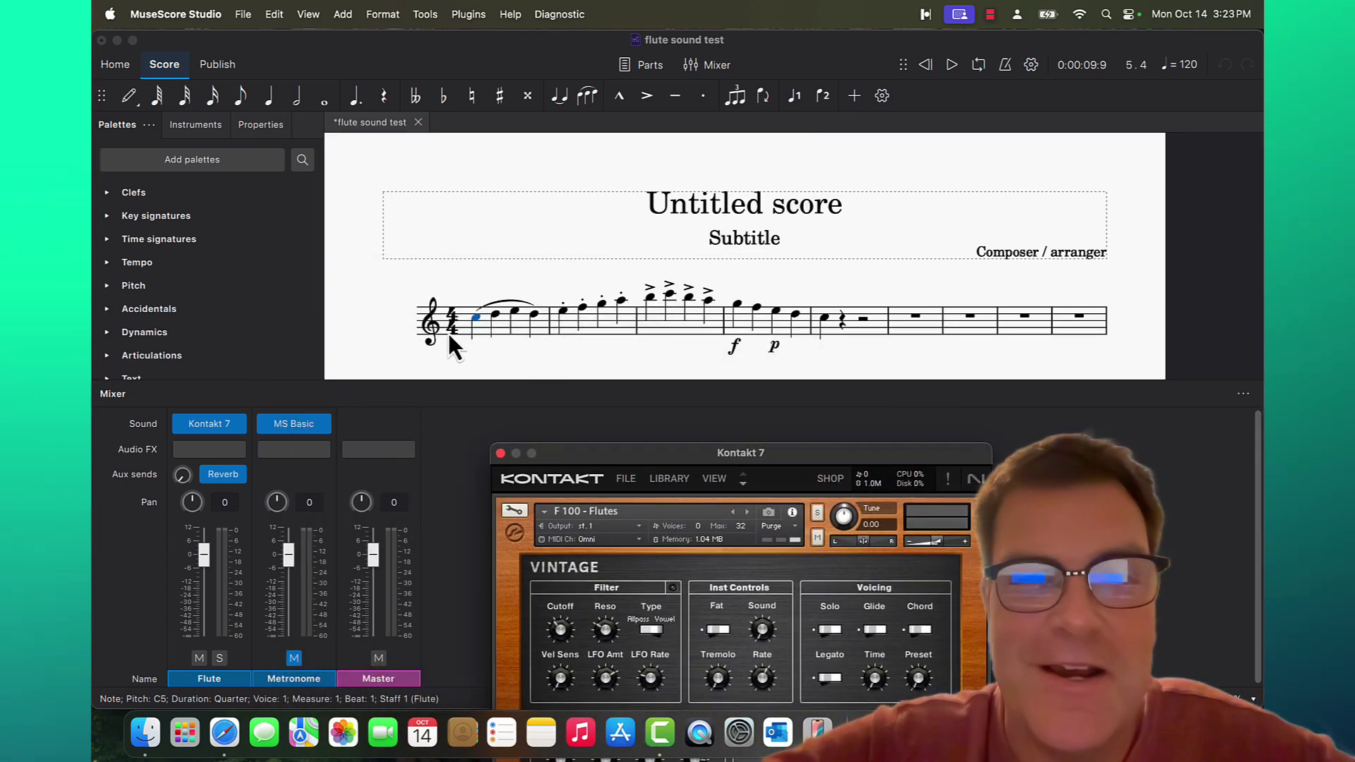
pyautogui.click(476, 319)
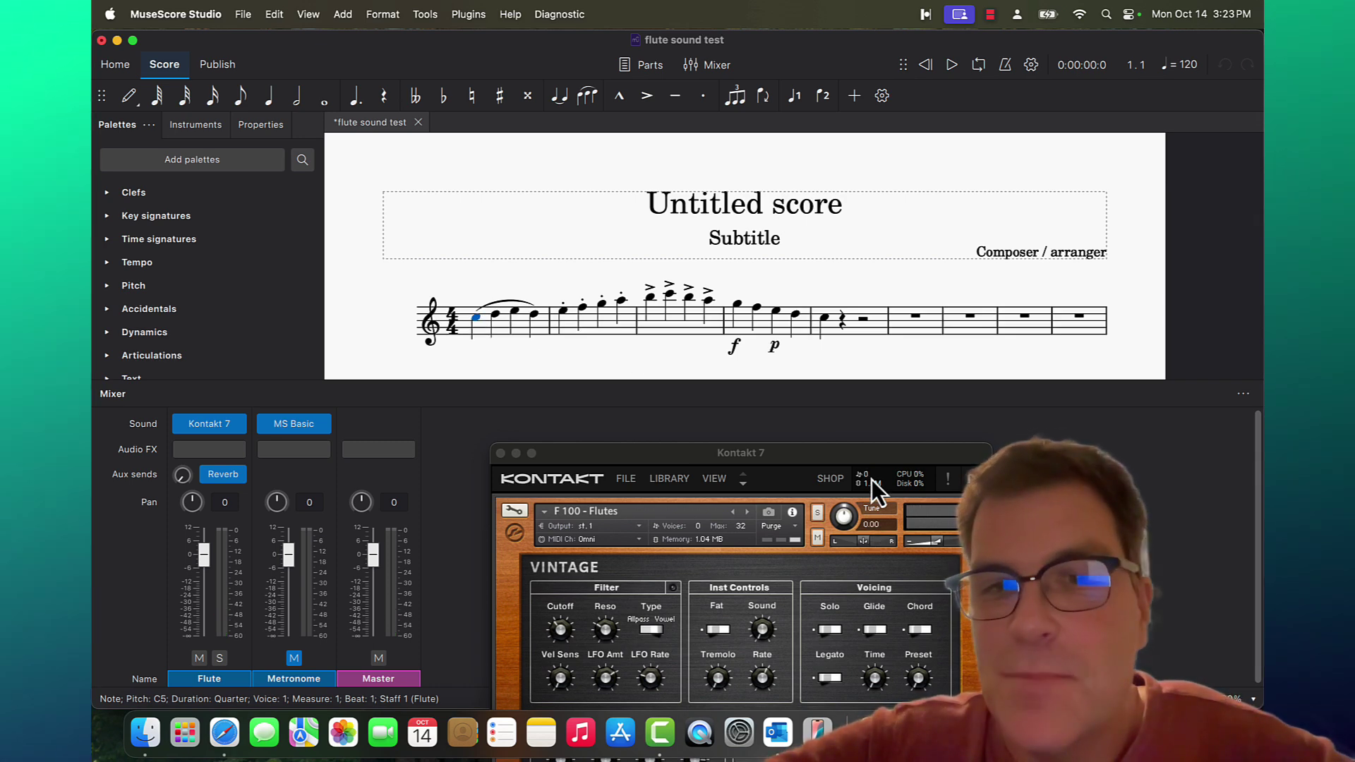
pyautogui.moveTo(881, 452); pyautogui.dragTo(901, 230)
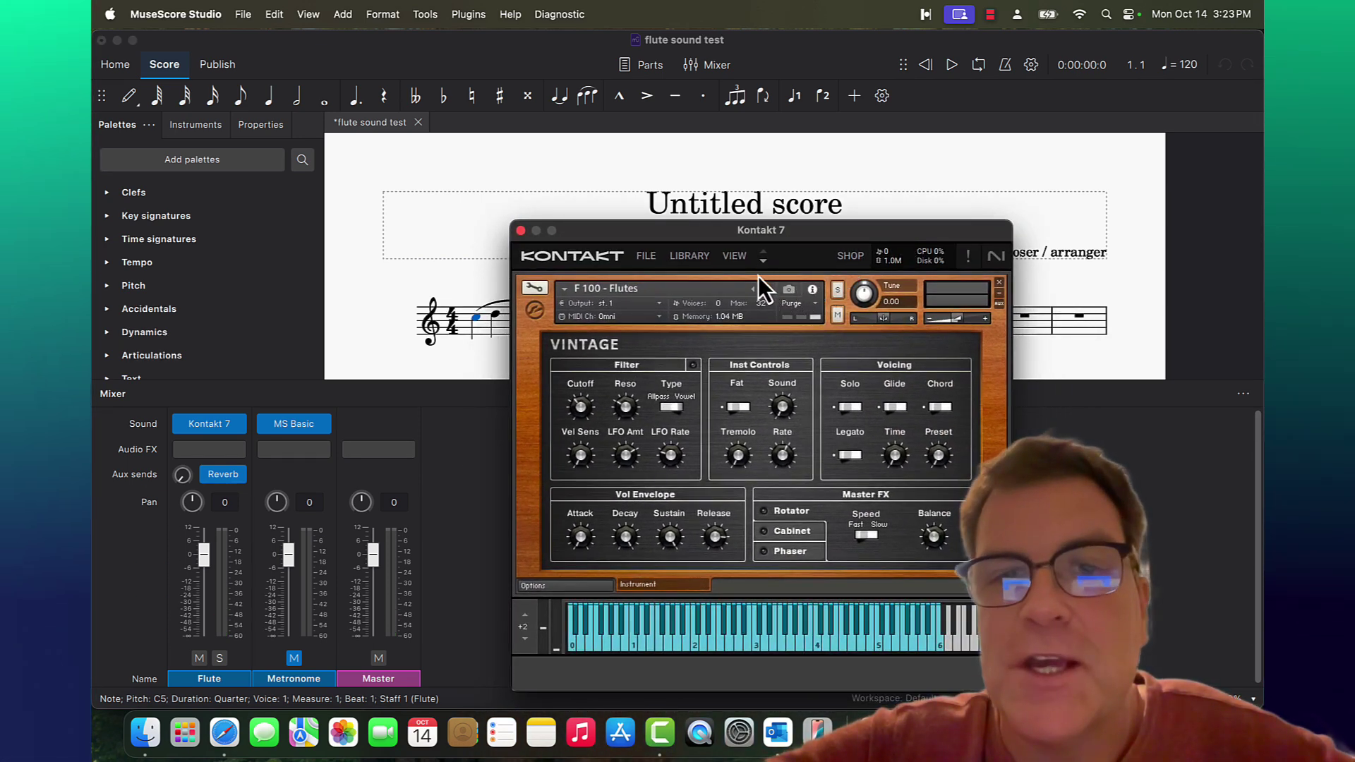
# Switch to the previous instrument, EP 10 - Piano, and return to the flute library search results.
pyautogui.click(752, 289)
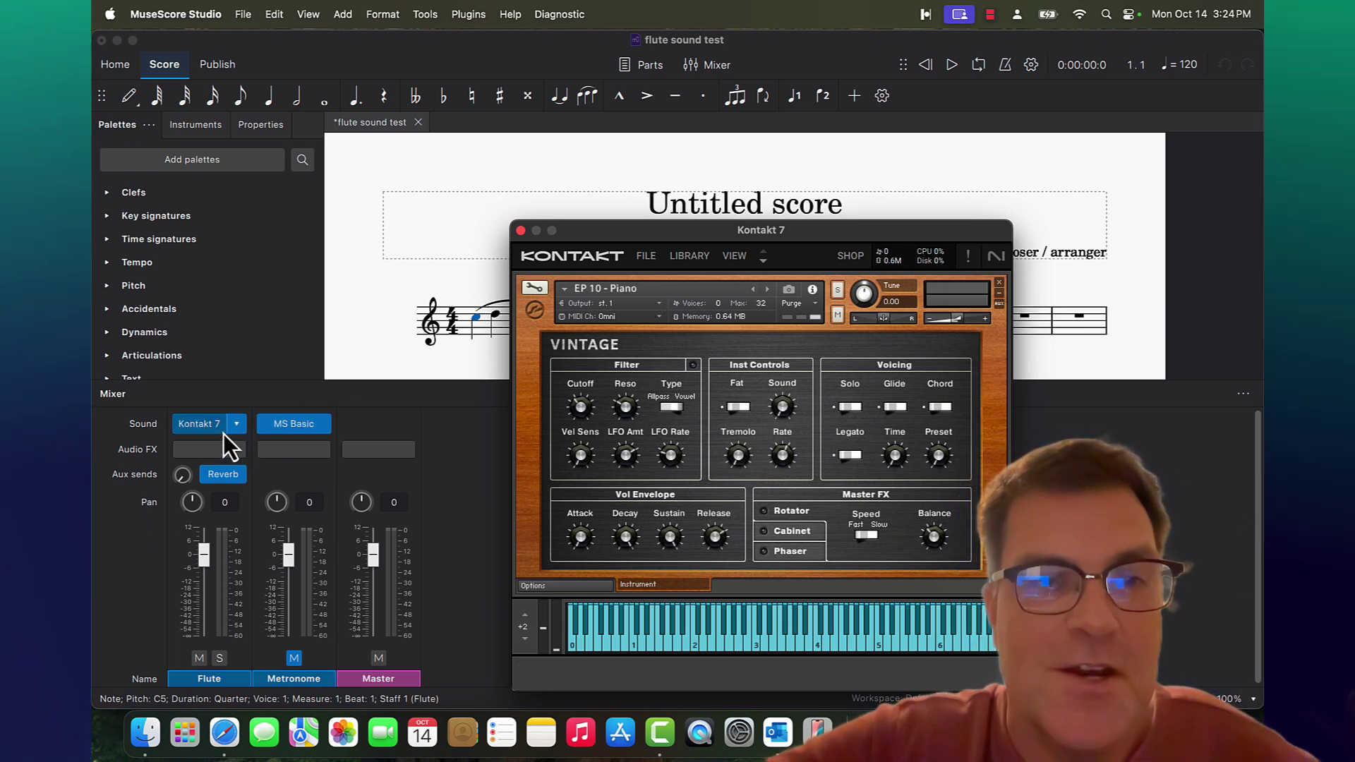
pyautogui.click(236, 424)
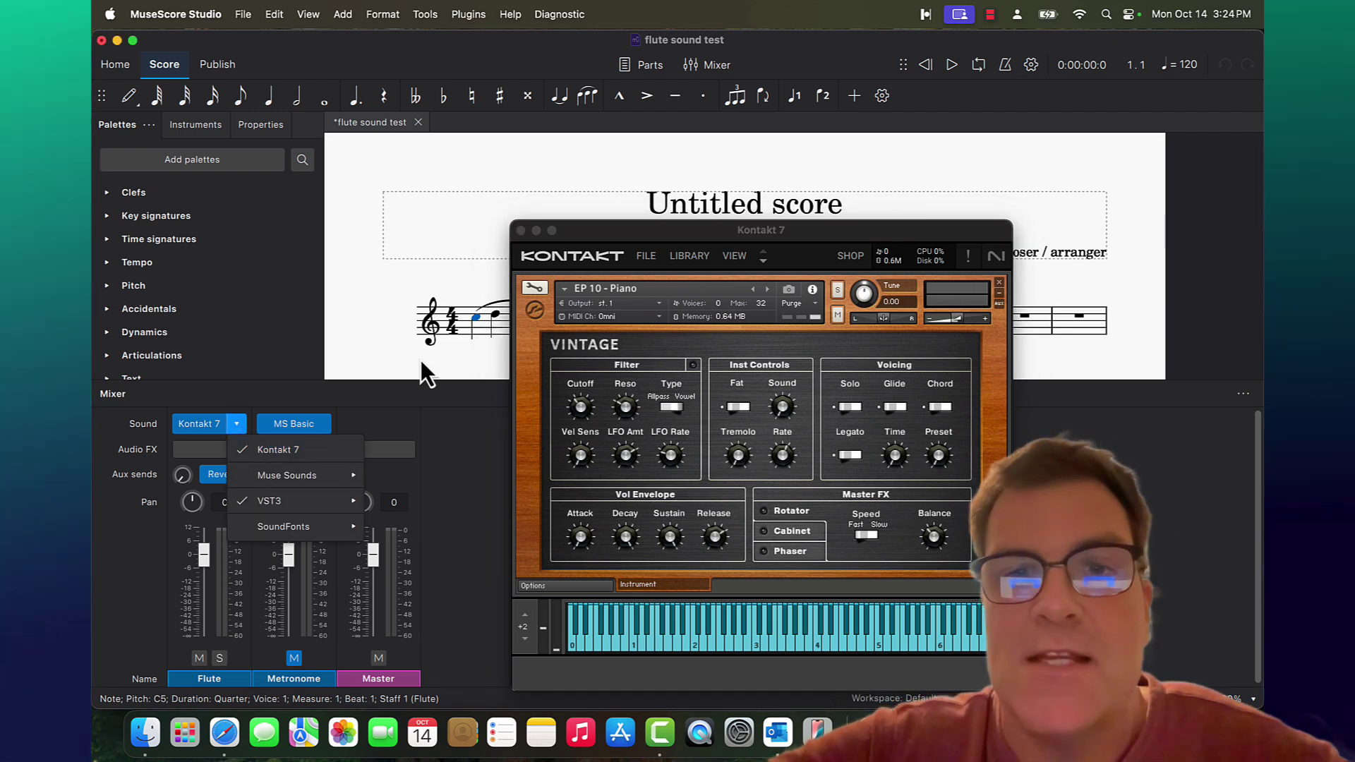
pyautogui.click(697, 258)
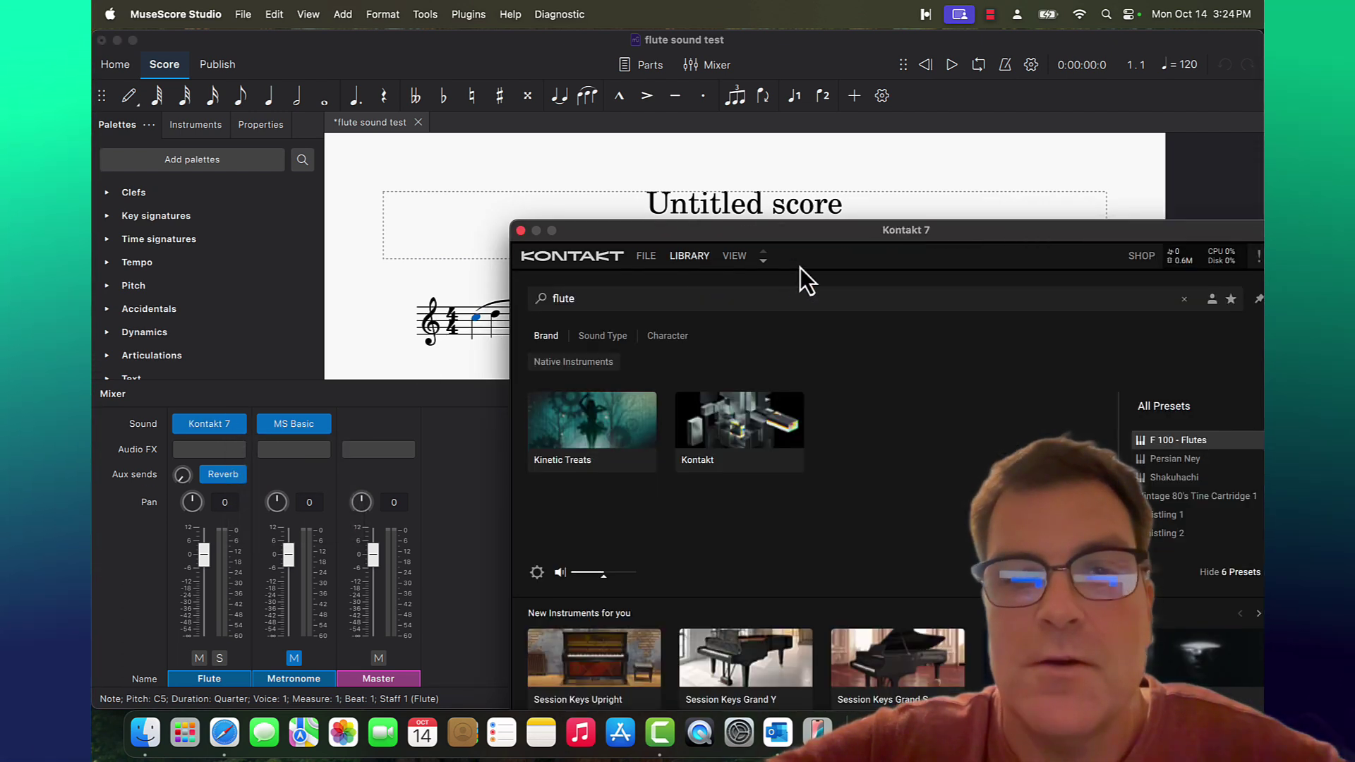
# View the flute results by Sound Type, collapsing and re-expanding the New Instruments section.
pyautogui.moveTo(900, 238); pyautogui.dragTo(598, 133)
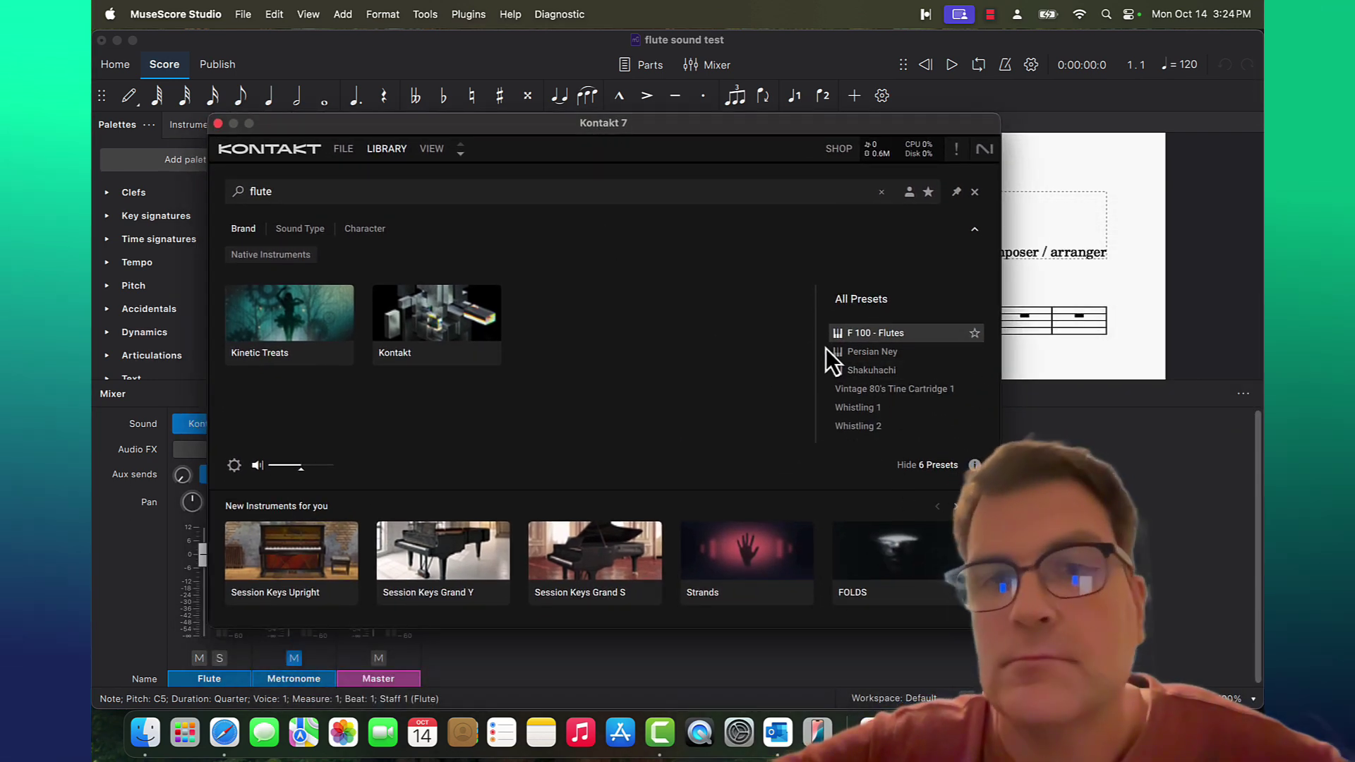
pyautogui.click(305, 236)
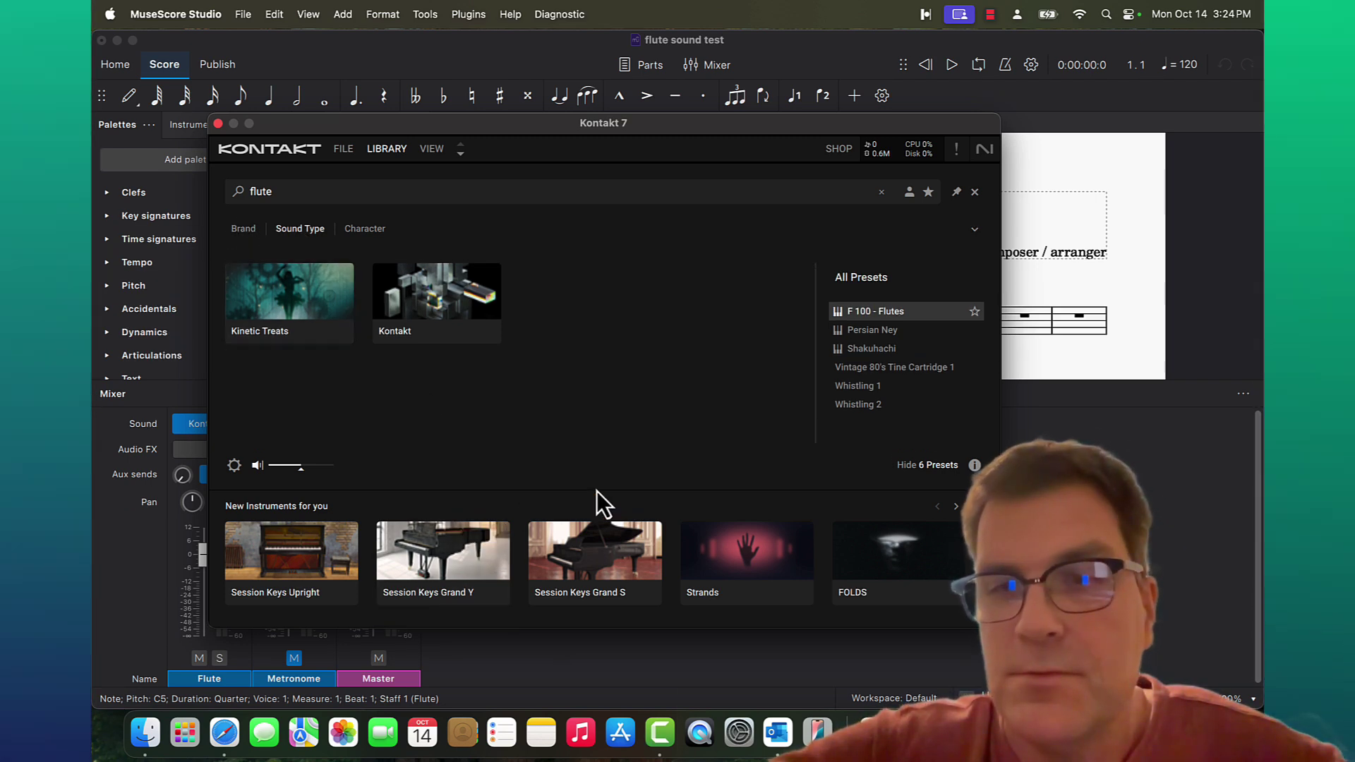
pyautogui.click(974, 506)
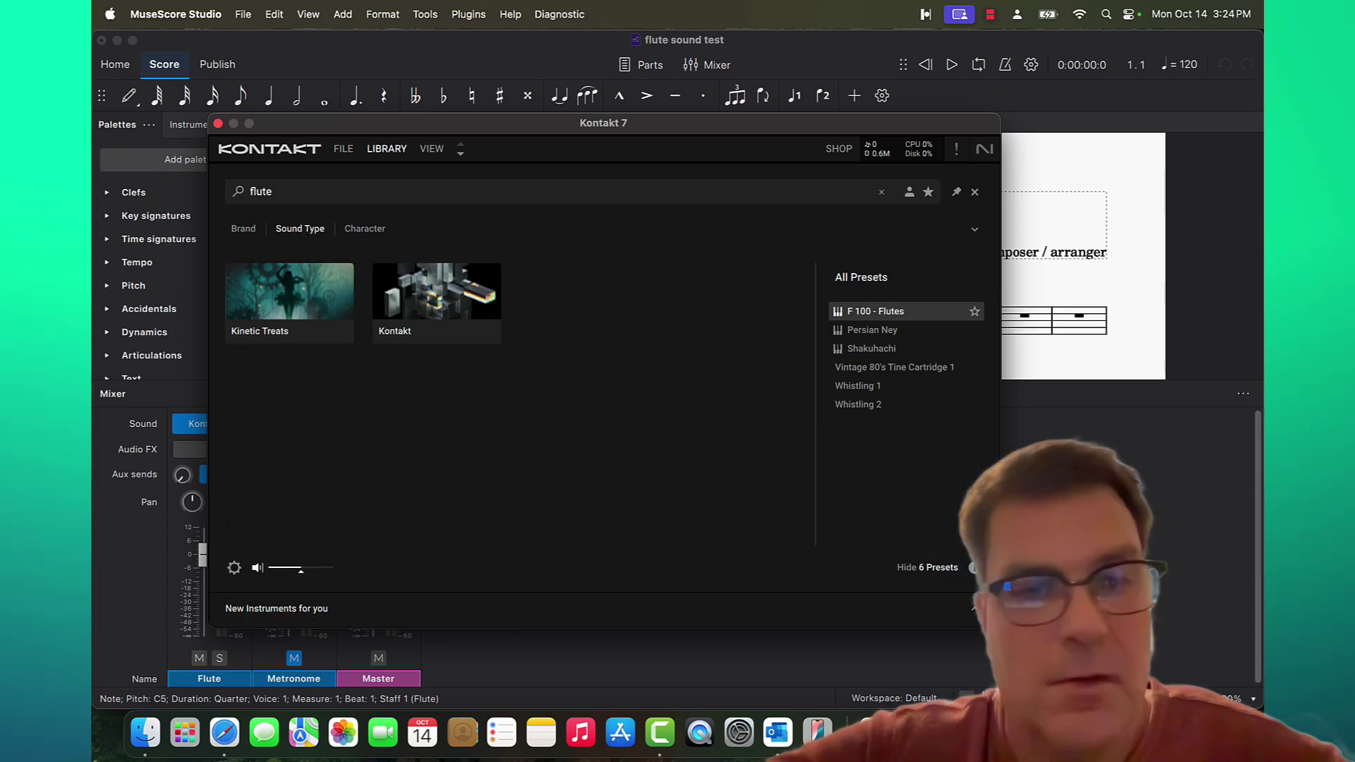
pyautogui.click(537, 614)
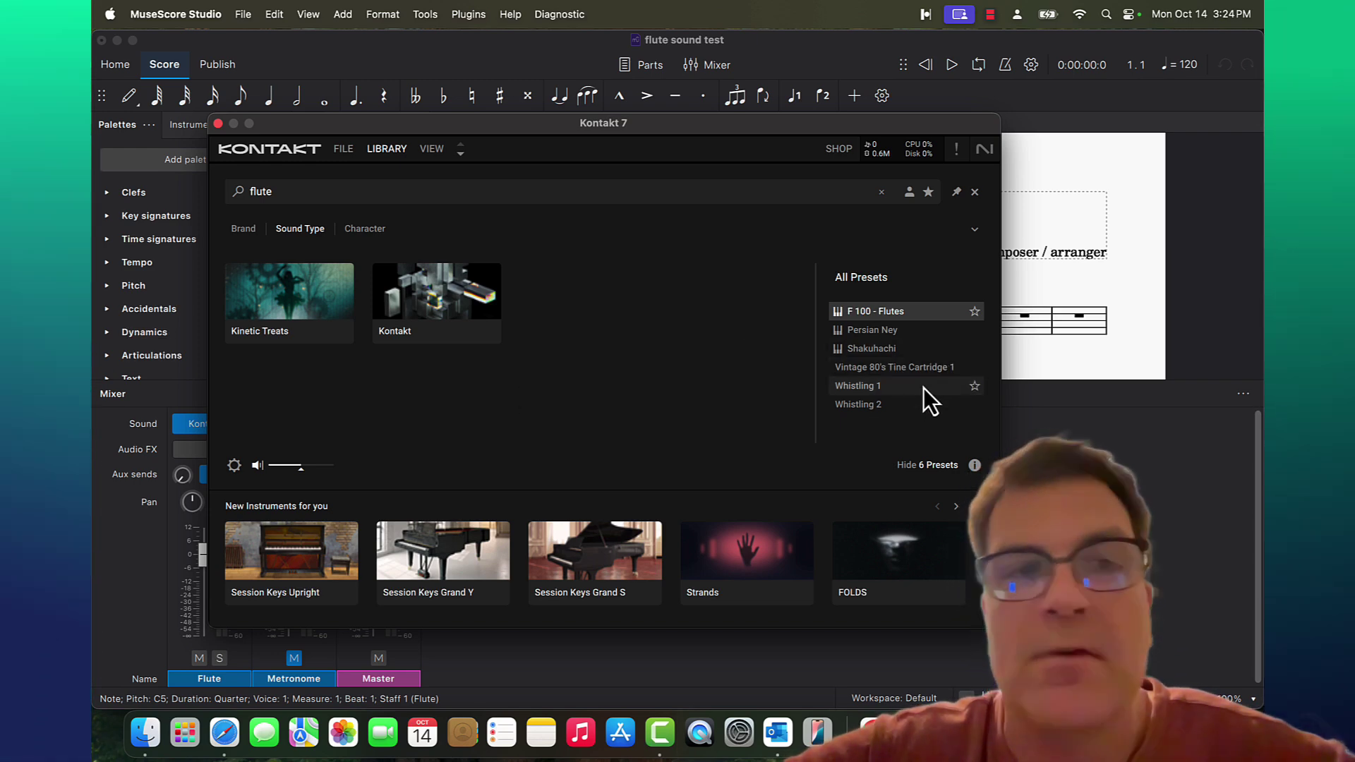
# Toggle the library panel and check Kontakt's FILE and VIEW menus before dismissing them.
pyautogui.click(385, 152)
pyautogui.click(349, 154)
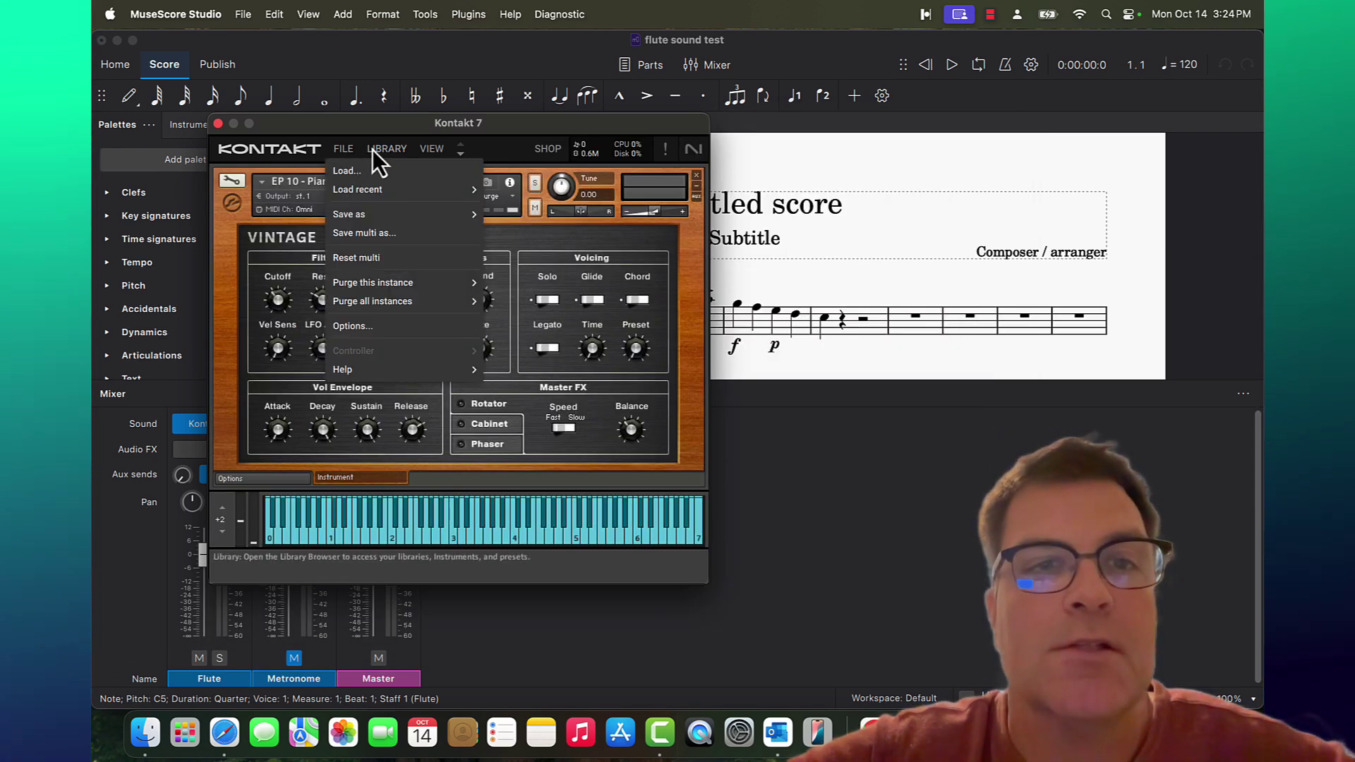
pyautogui.click(375, 149)
pyautogui.click(428, 149)
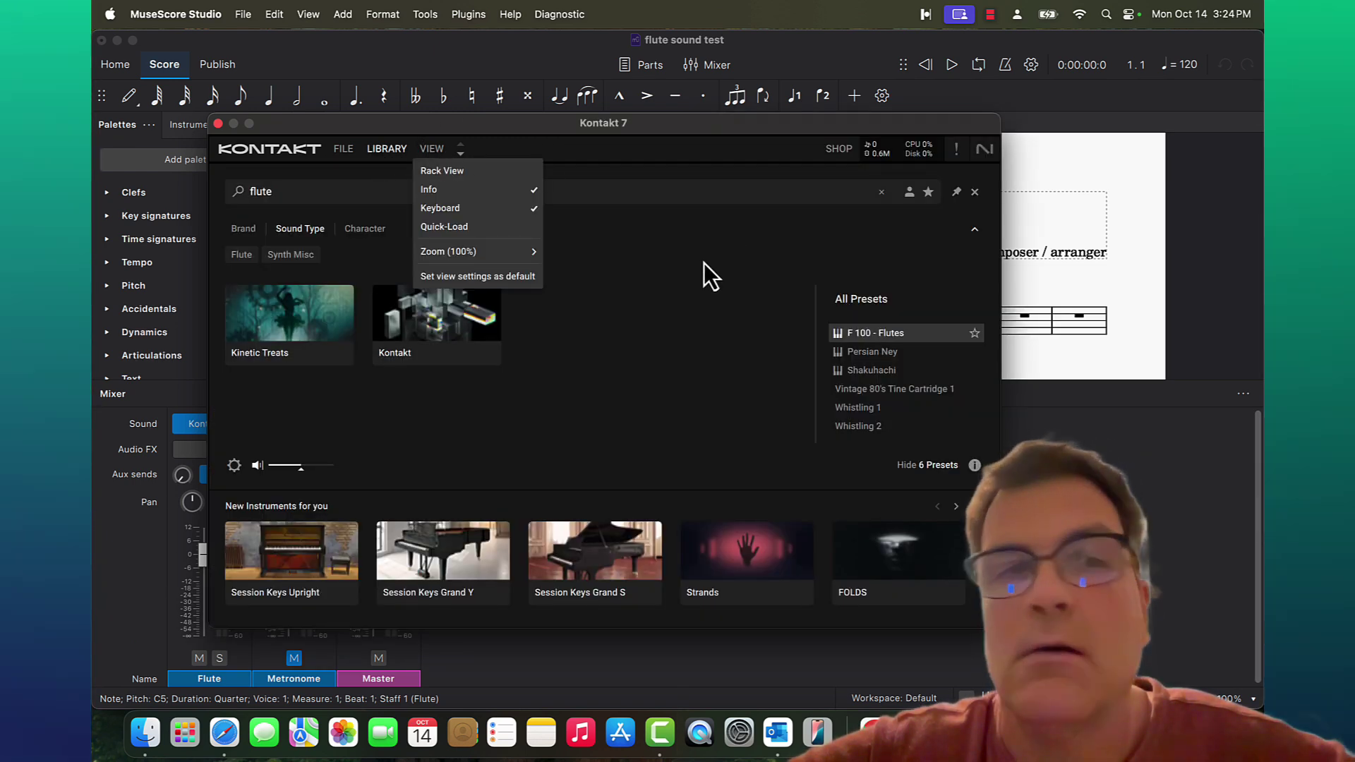
pyautogui.click(704, 263)
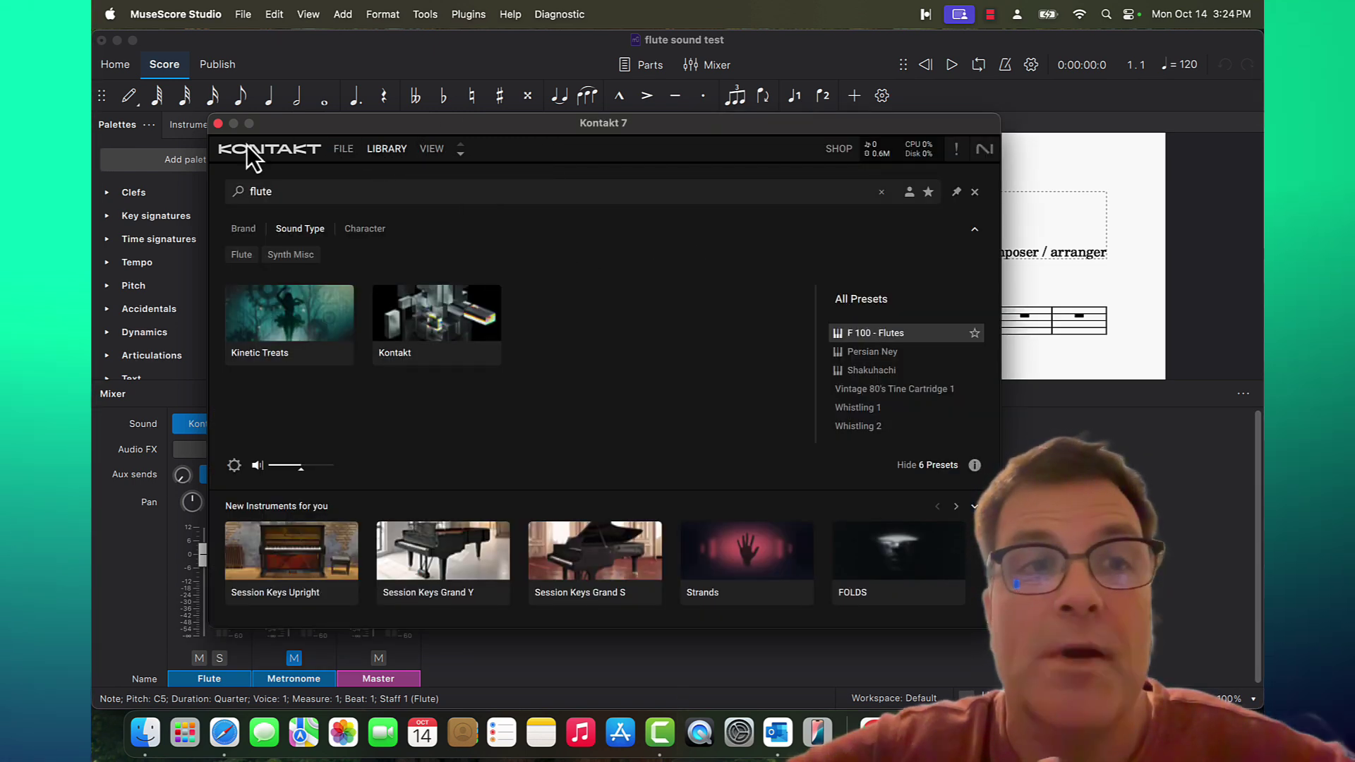
pyautogui.click(218, 124)
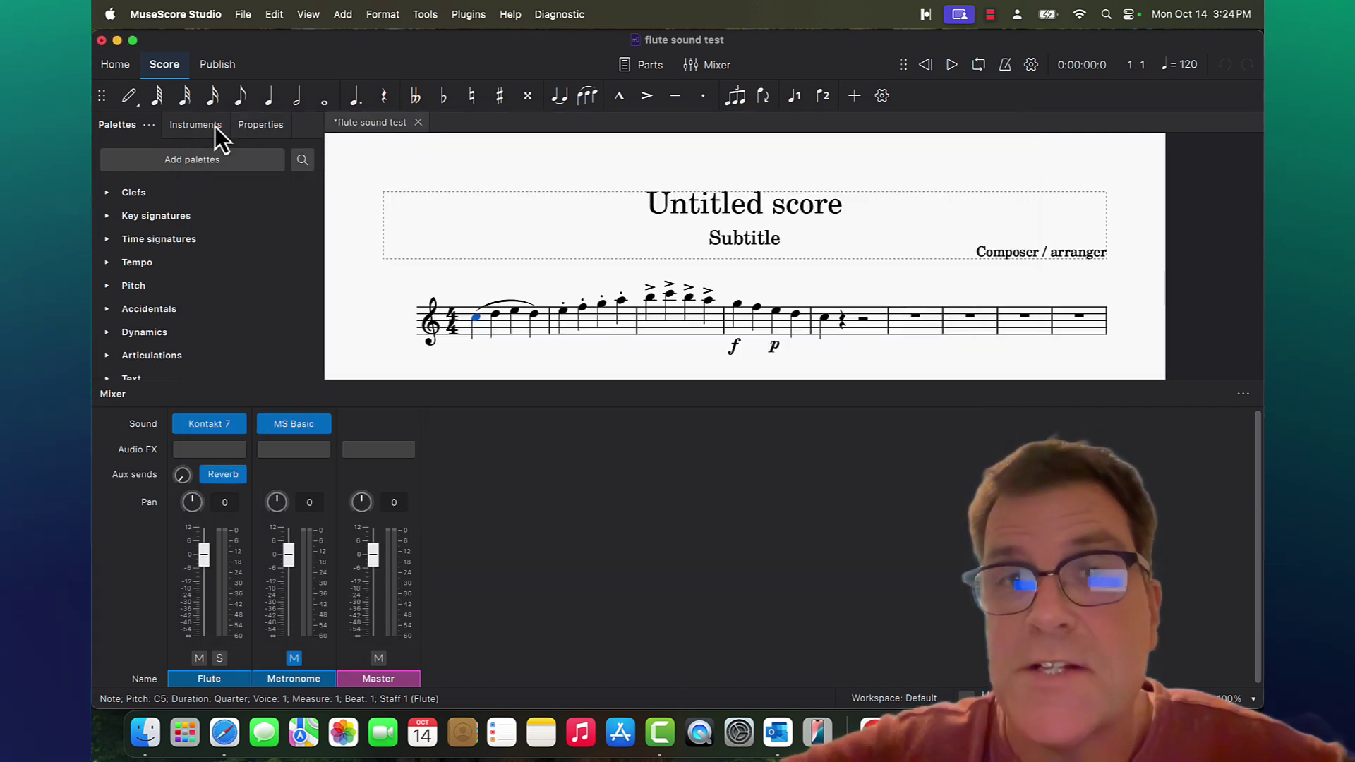